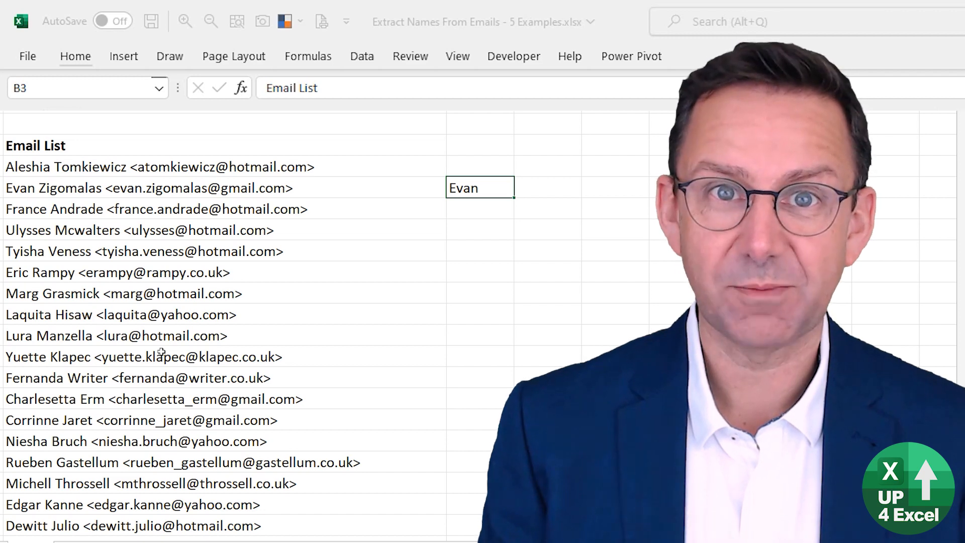
Commit the first-name example beside the second list entry and Flash Fill the column with first names
key(Return)
key(Up)
key(ctrl+e)
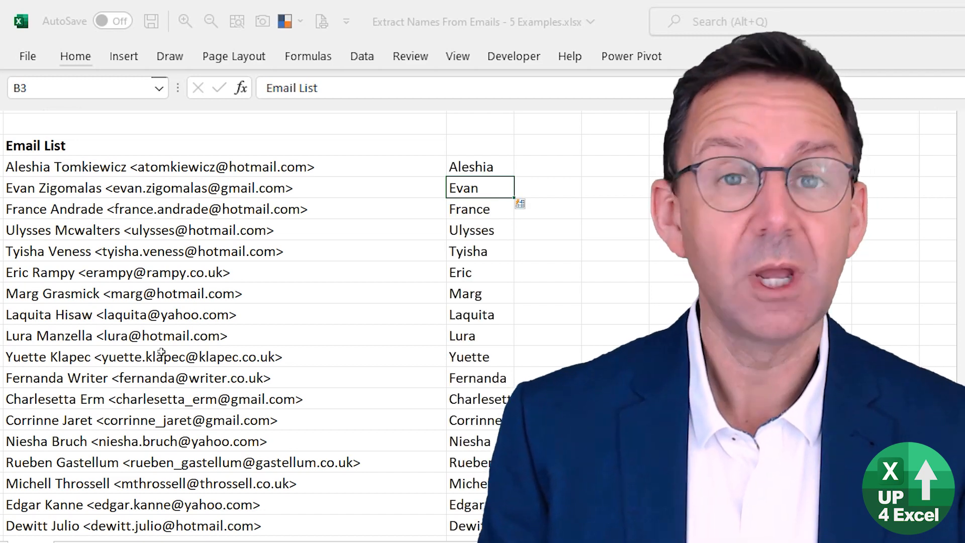
Add the surname to the first-name example beside the second list entry to extend it to the full name
key(F2)
text(Zig)
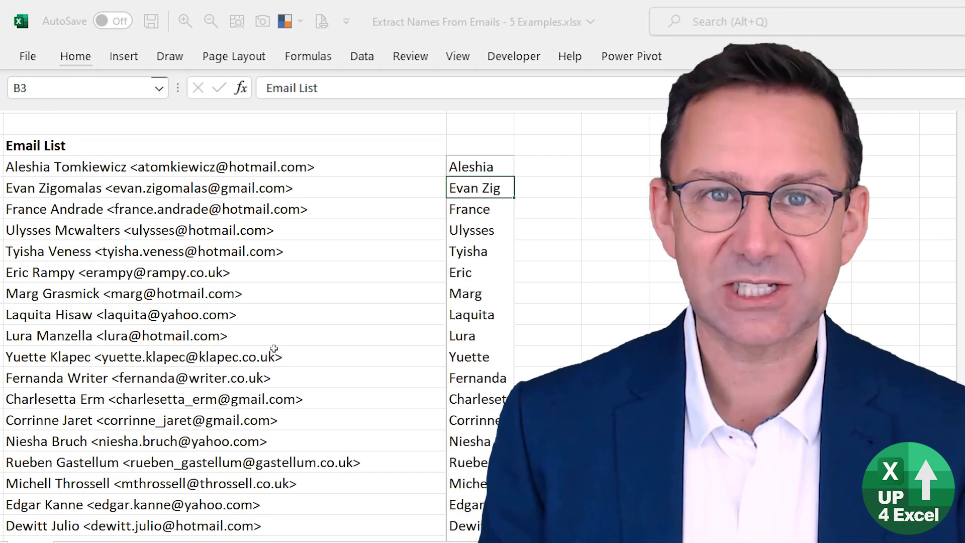
text(omalas)
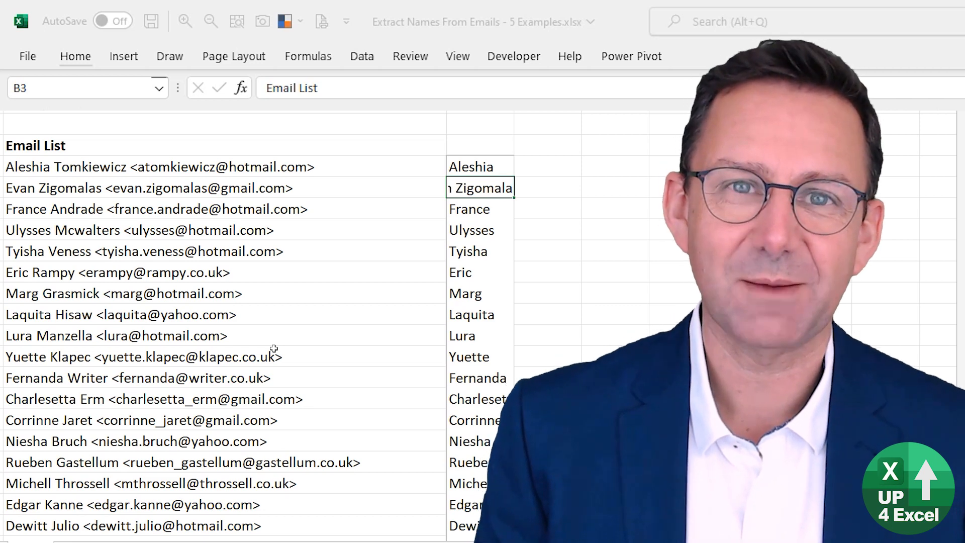
key(Return)
key(Up)
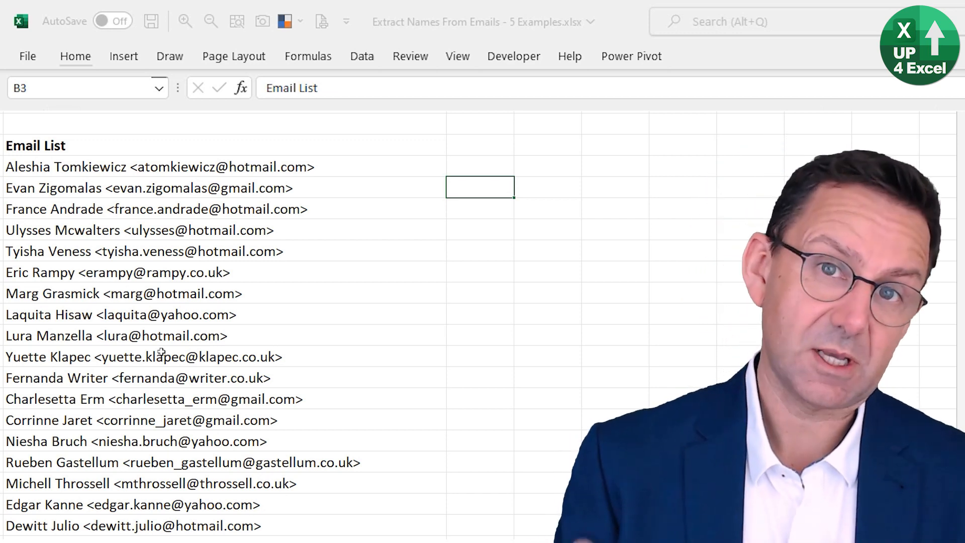
Enter the first name from B5 in C5 of the Example 1 sheet and Flash Fill column C with first names
scroll(162, 352, down, 20)
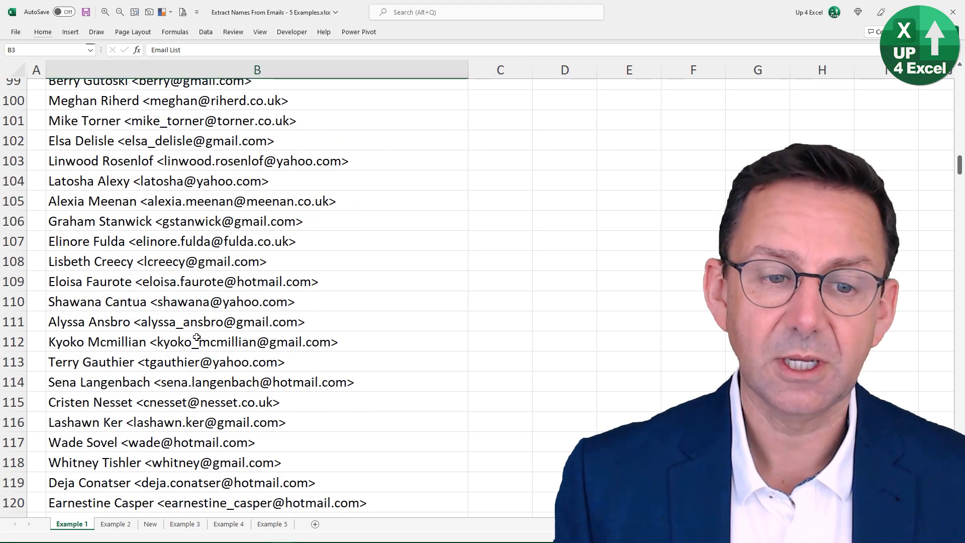
key(ctrl+Up)
key(ctrl+Down)
key(Down)
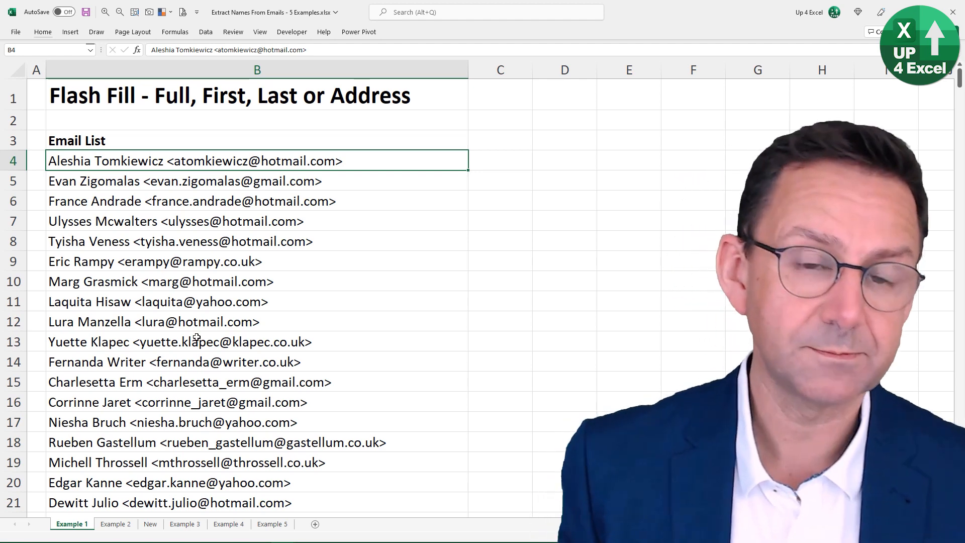
key(Right)
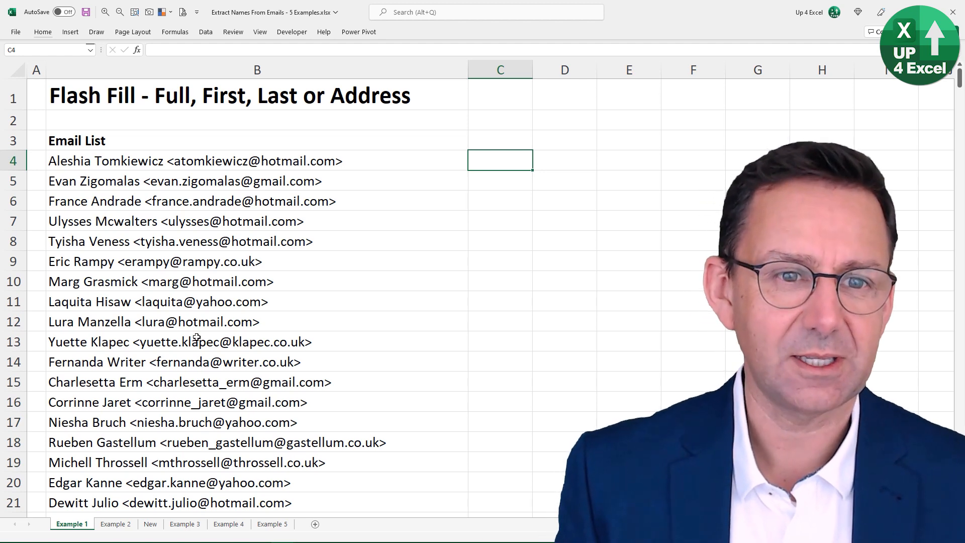
key(Down)
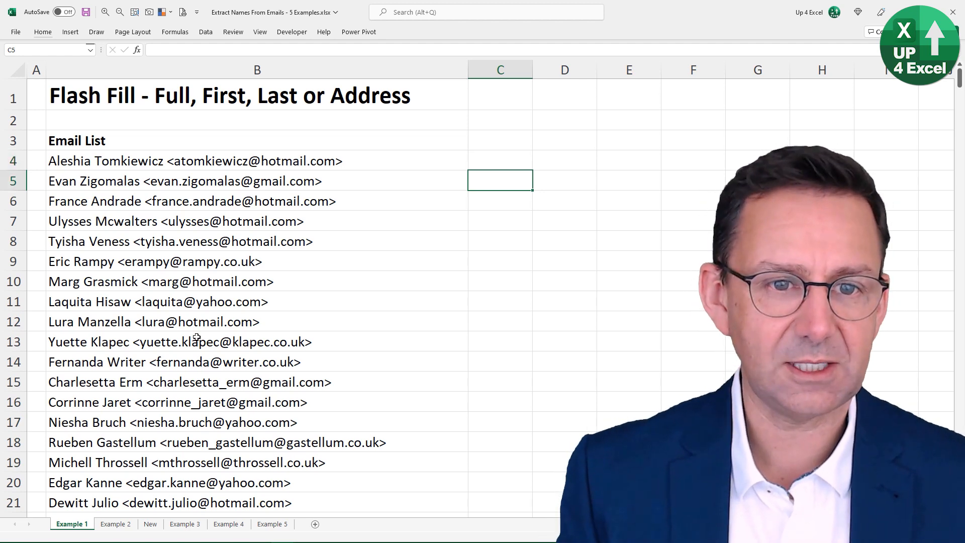
key(Left)
key(Right)
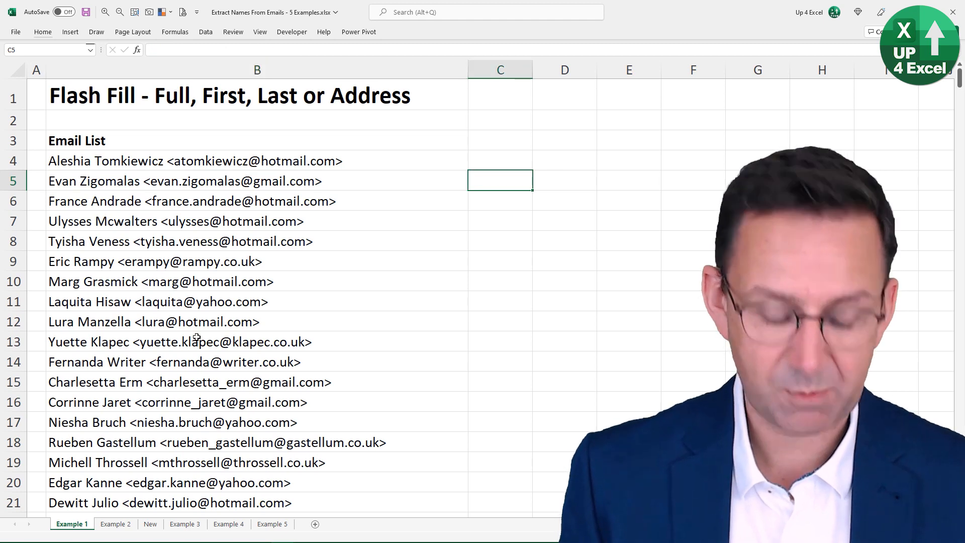
text(Evan)
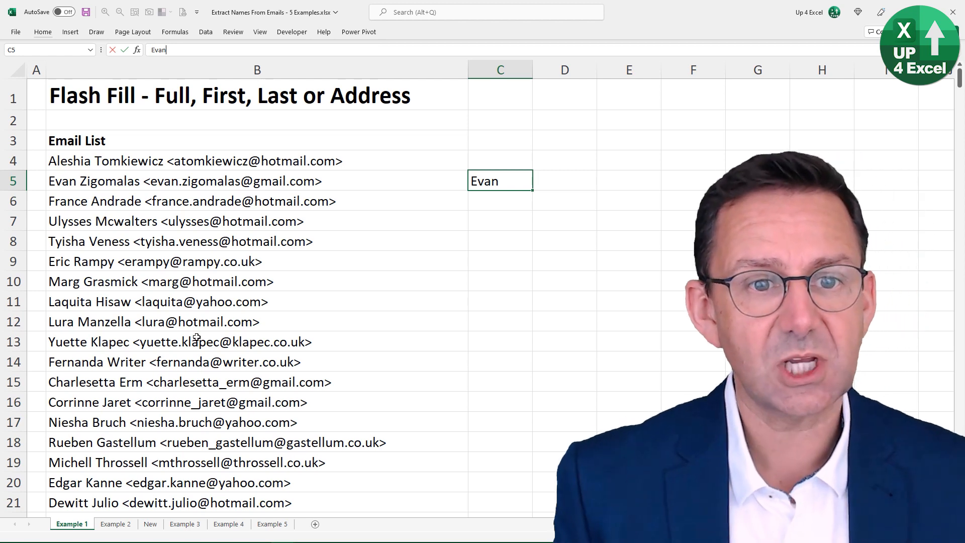
key(Return)
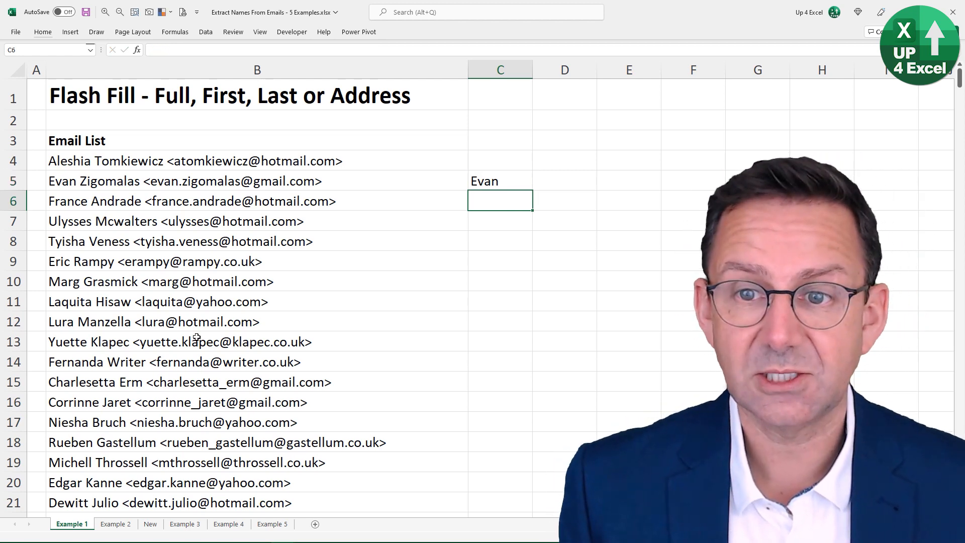
key(Up)
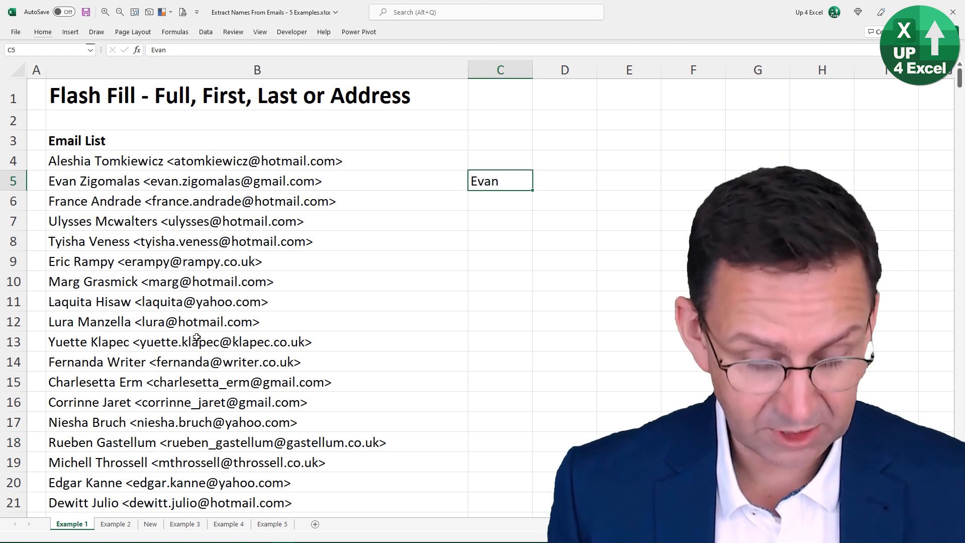
key(ctrl+e)
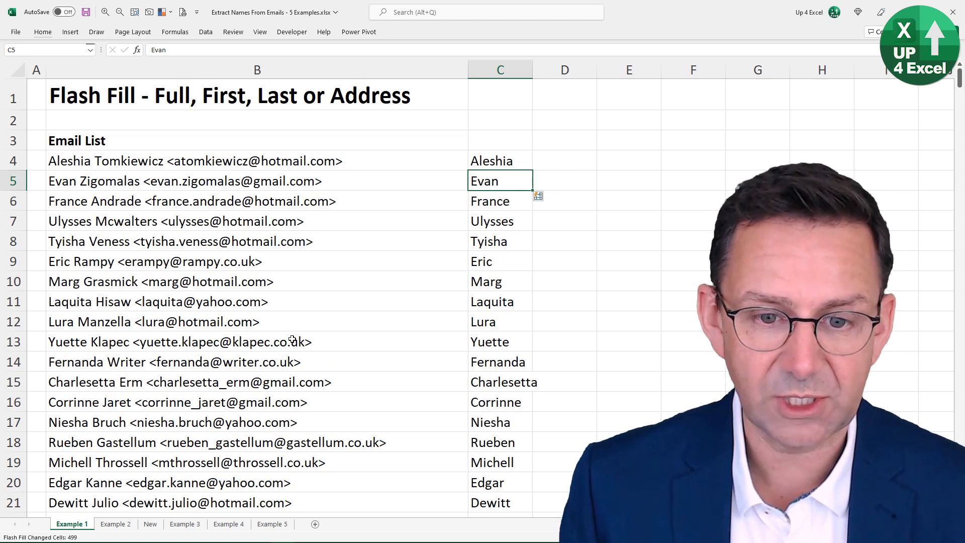
Review the filled first names, then add the surname to C5 to update the Flash Fill in column C to full names
scroll(327, 369, down, 12)
scroll(479, 366, down, 15)
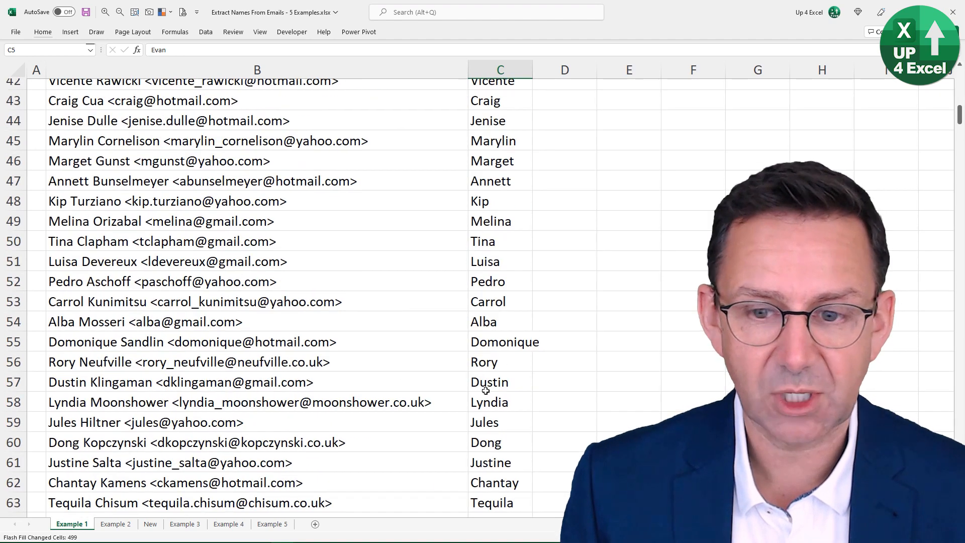
scroll(495, 438, up, 20)
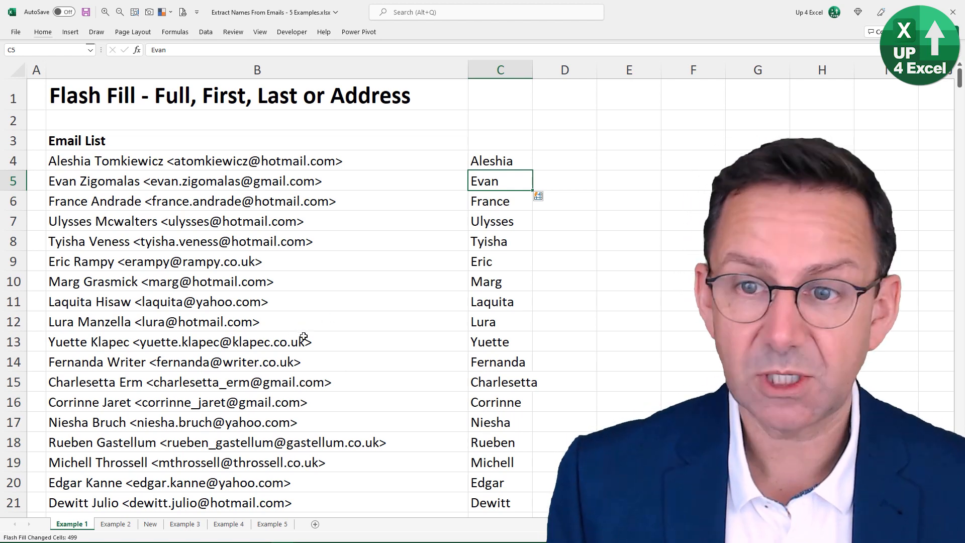
key(F2)
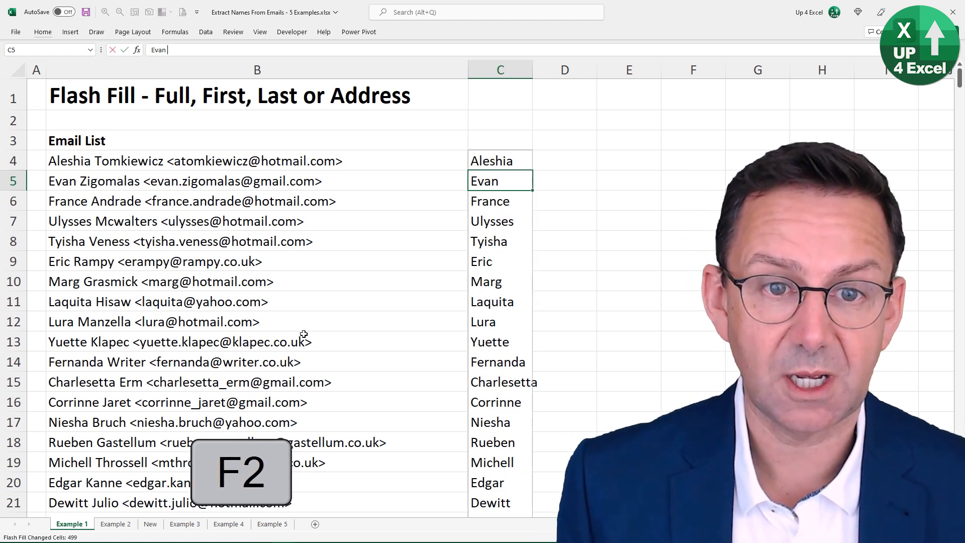
text(Z)
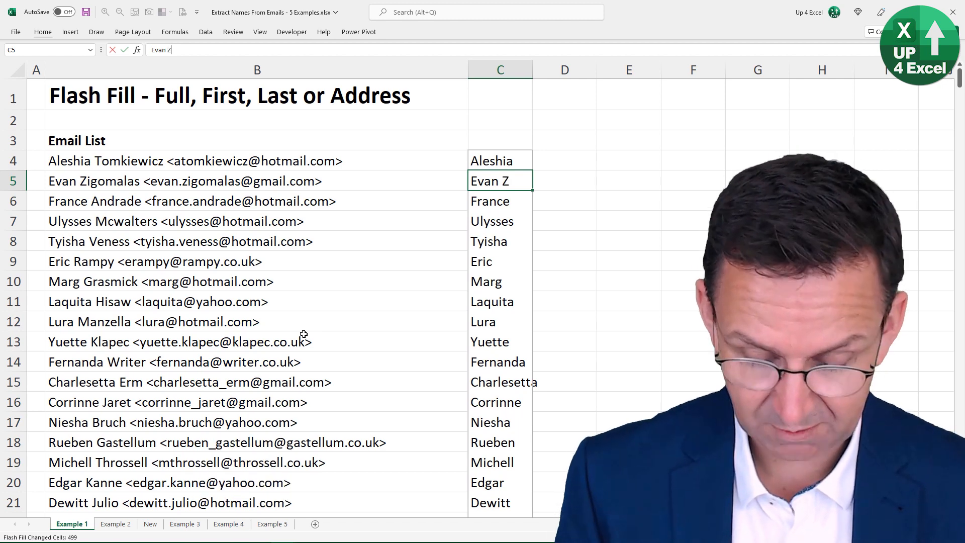
text(ig)
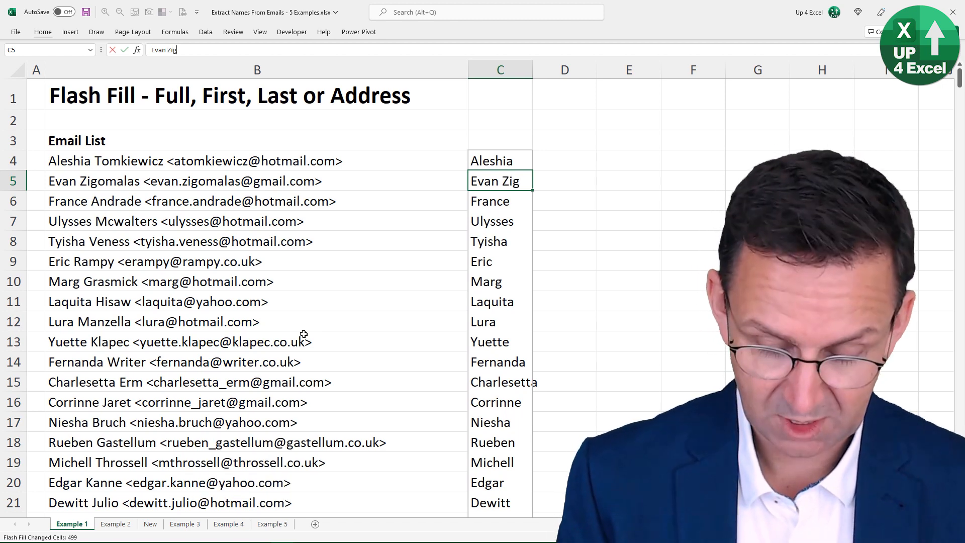
text(oma)
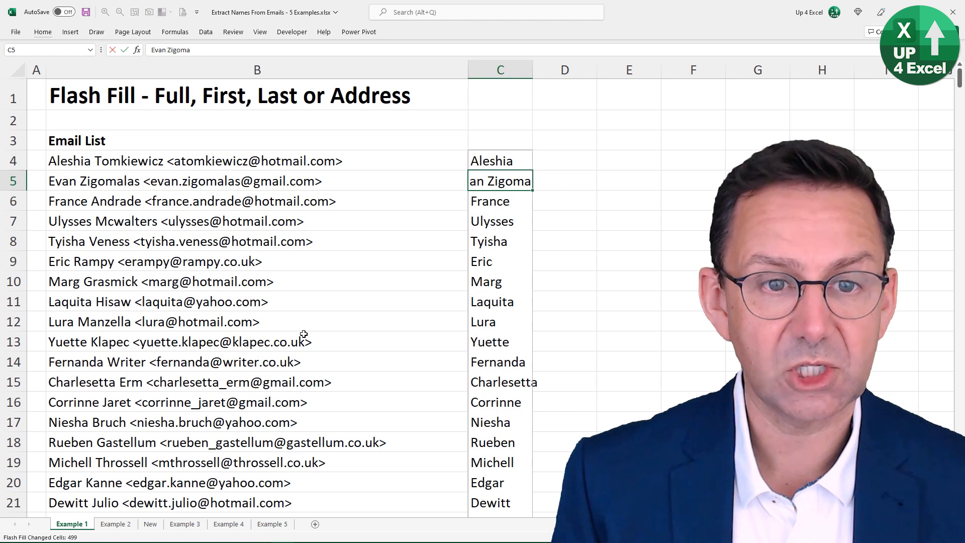
text(las)
key(Return)
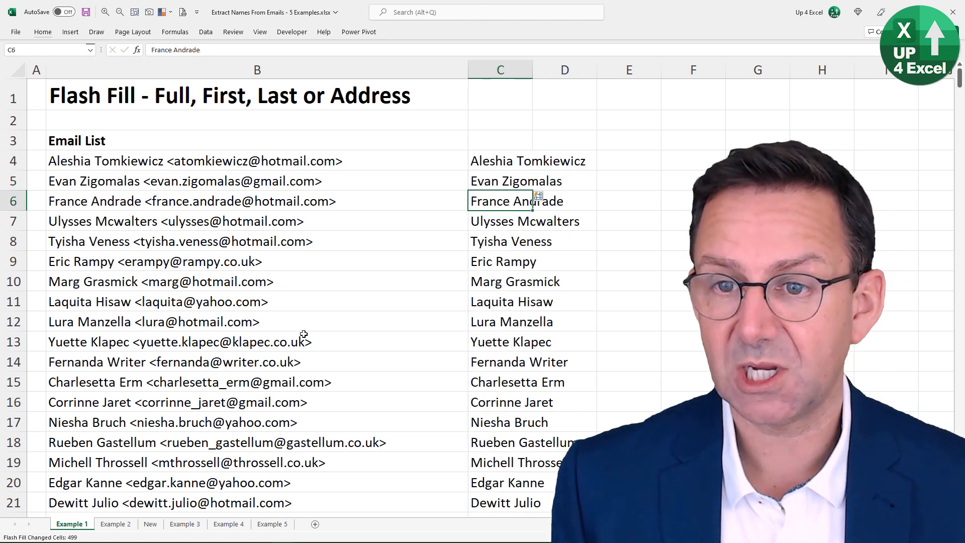
key(Up)
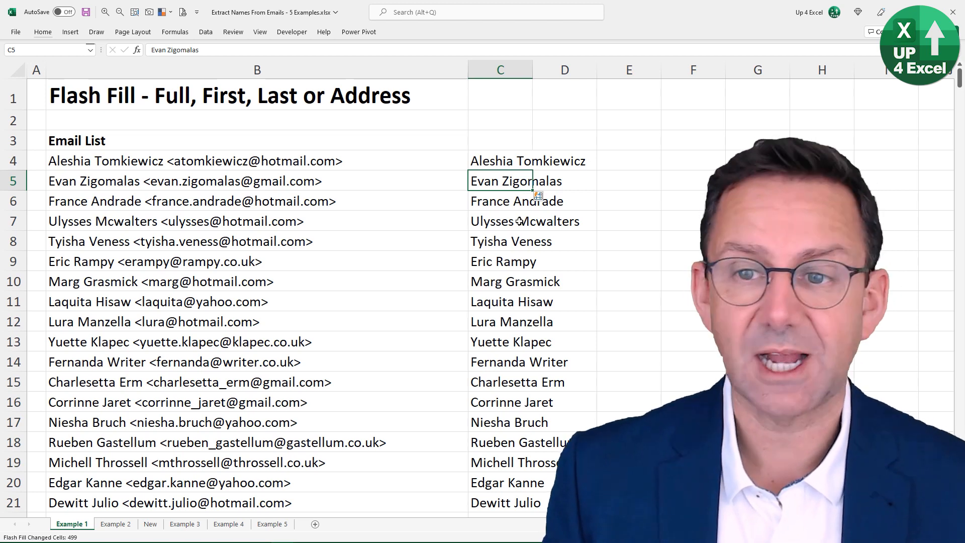
Undo the Flash Fill entries in column C, including the example in C5
click(498, 203)
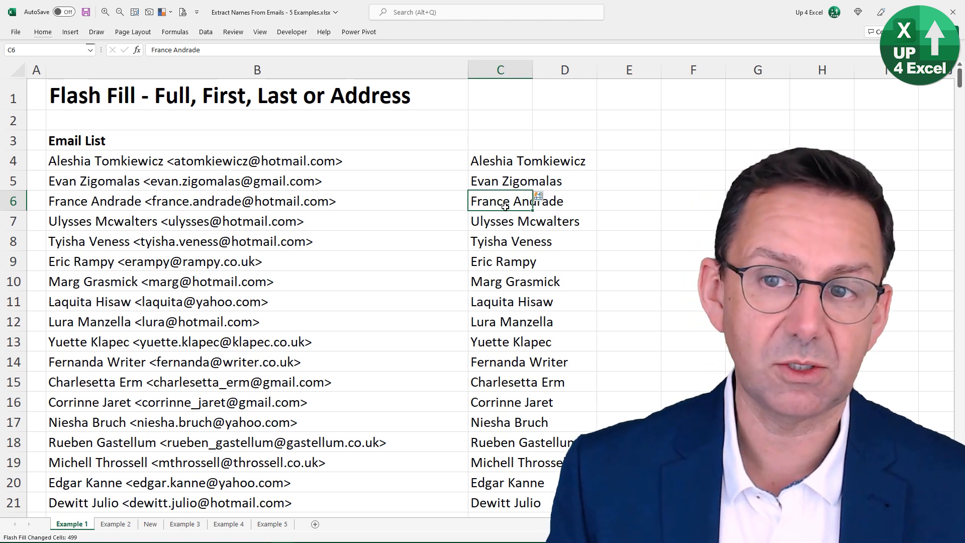
click(502, 184)
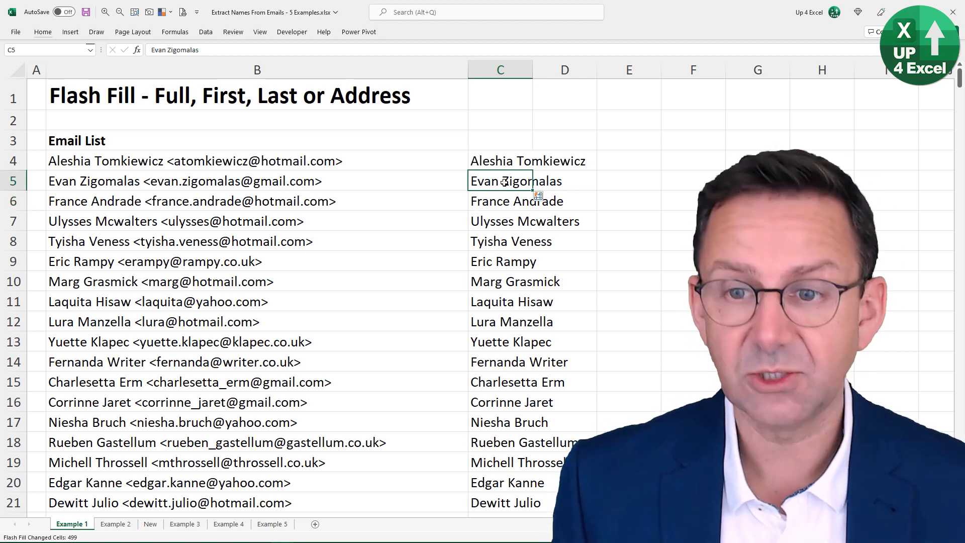
key(ctrl+z)
key(ctrl+z)
key(ctrl+z)
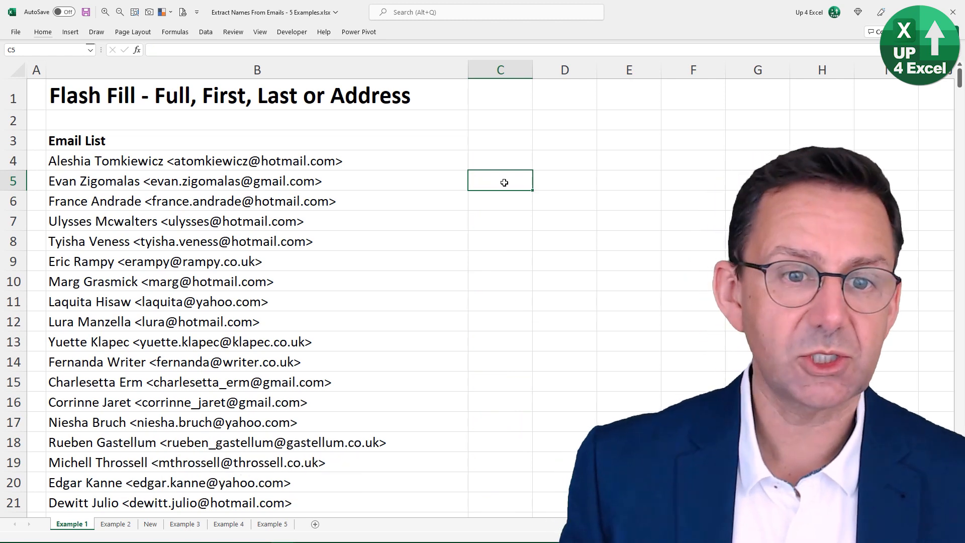
Enter the surname from B11 in C11 and Flash Fill column C with last names
key(Down)
key(Down)
key(Down)
key(Down)
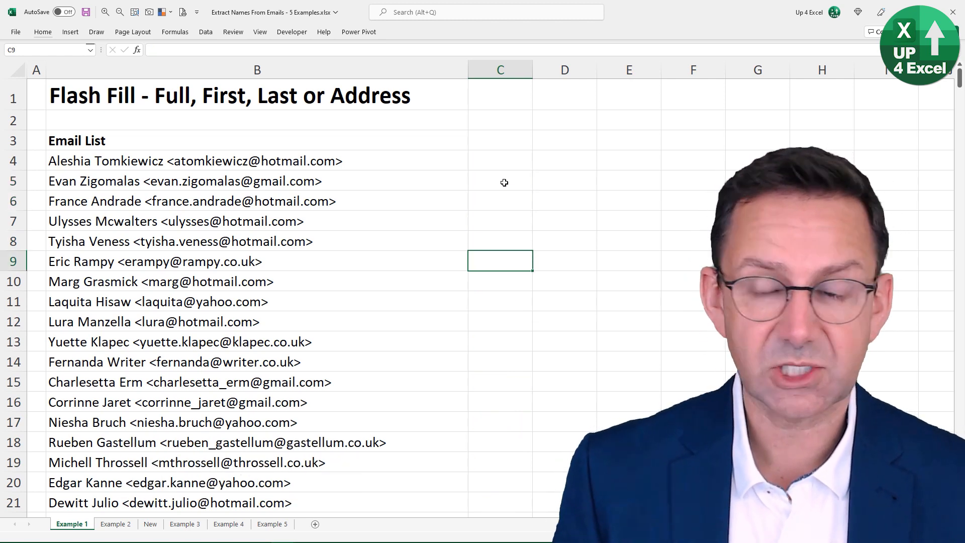
click(478, 307)
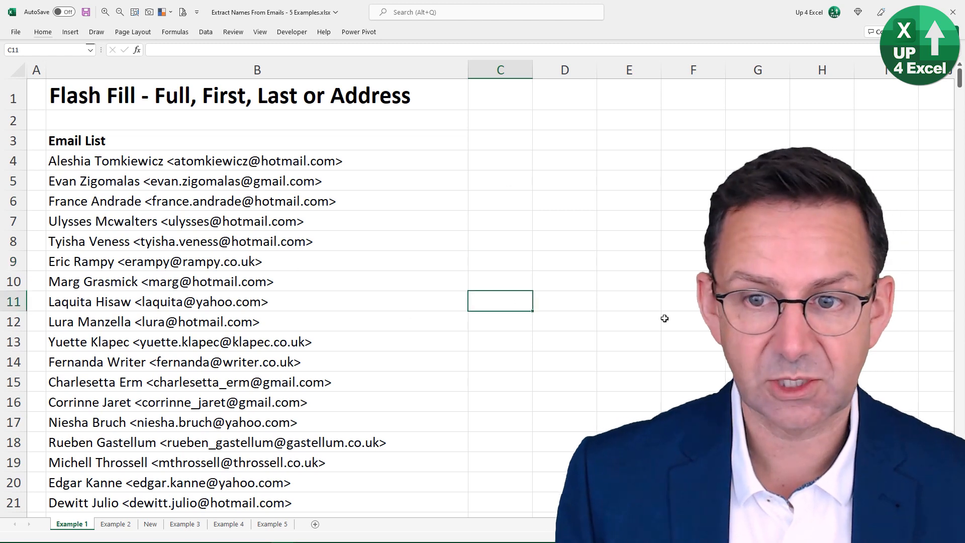
text(Hisaw)
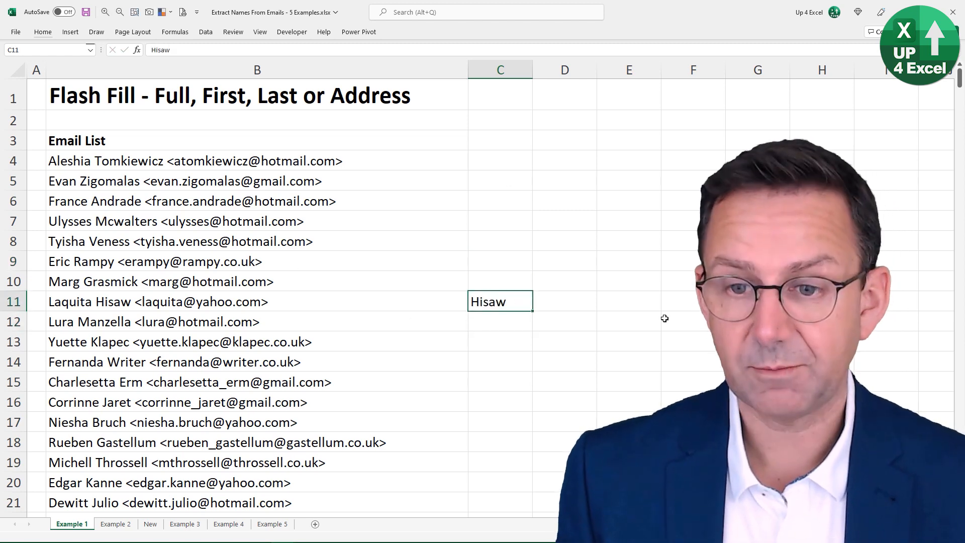
key(ctrl+e)
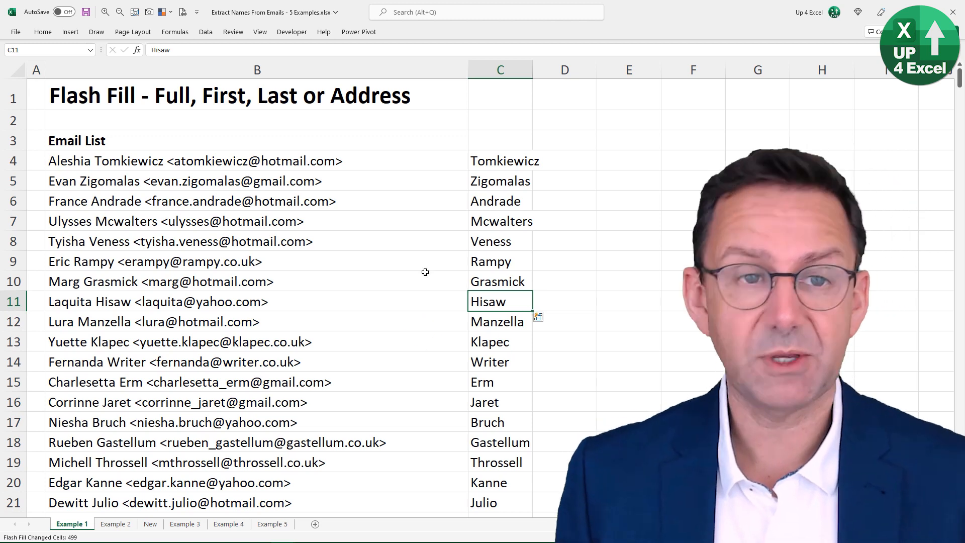
Find where the Flash Fill command sits among the fill options
click(49, 32)
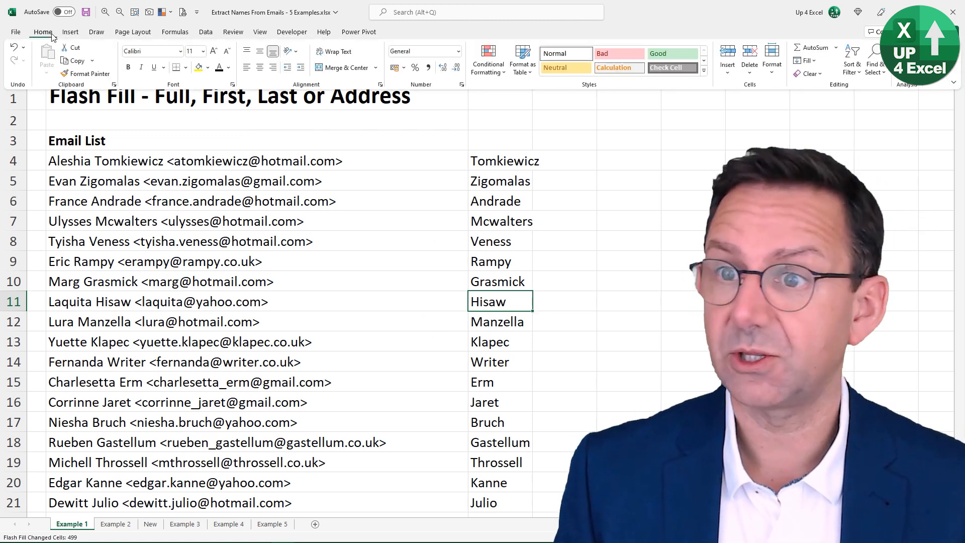
click(815, 60)
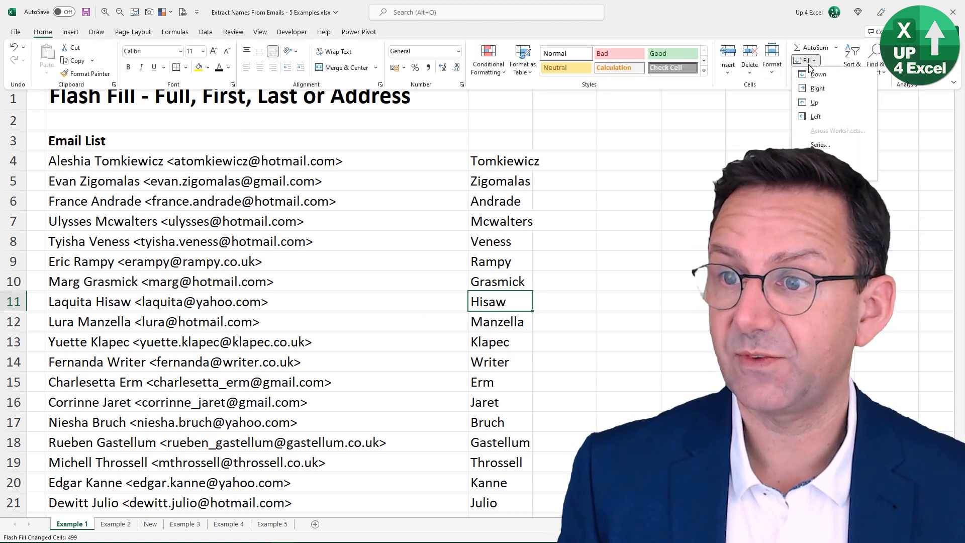
click(824, 158)
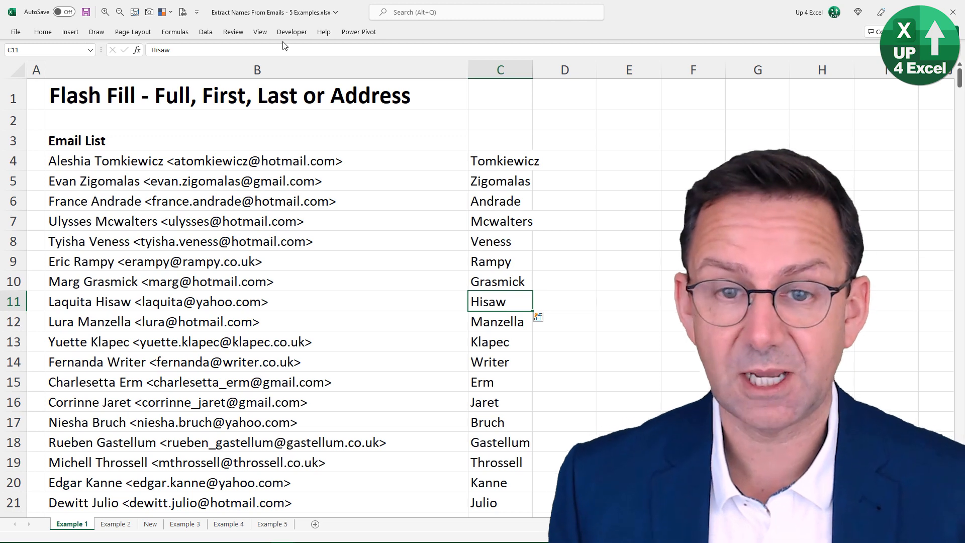
Replace the surname in C11 with yahoo.com to update the Flash Fill in column C to email domains, and review the list
click(193, 54)
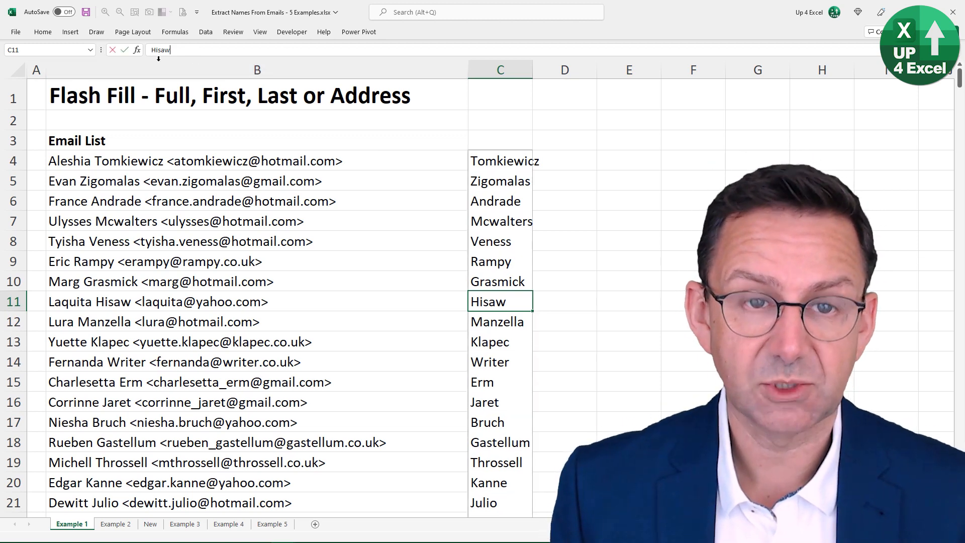
drag(175, 52, 89, 54)
text(yah)
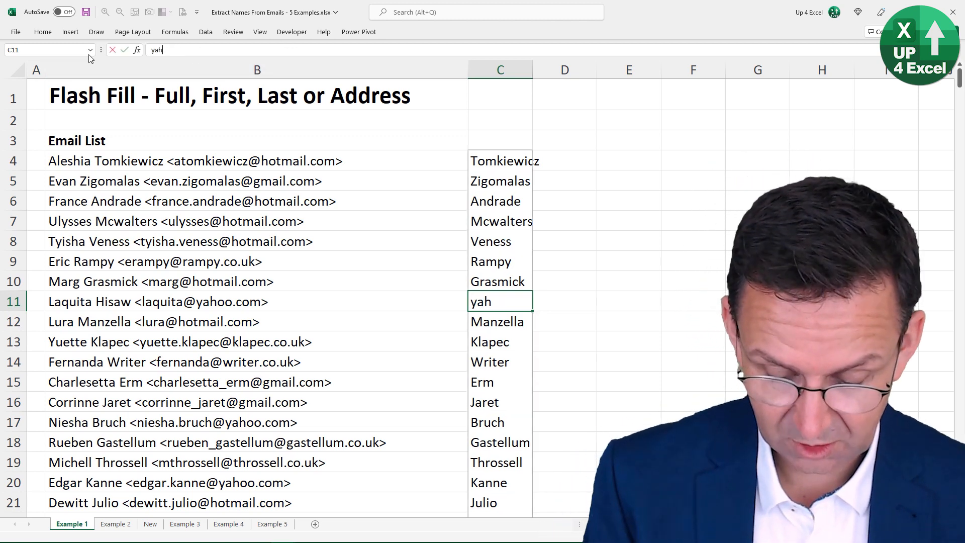
text(oo.com)
key(Return)
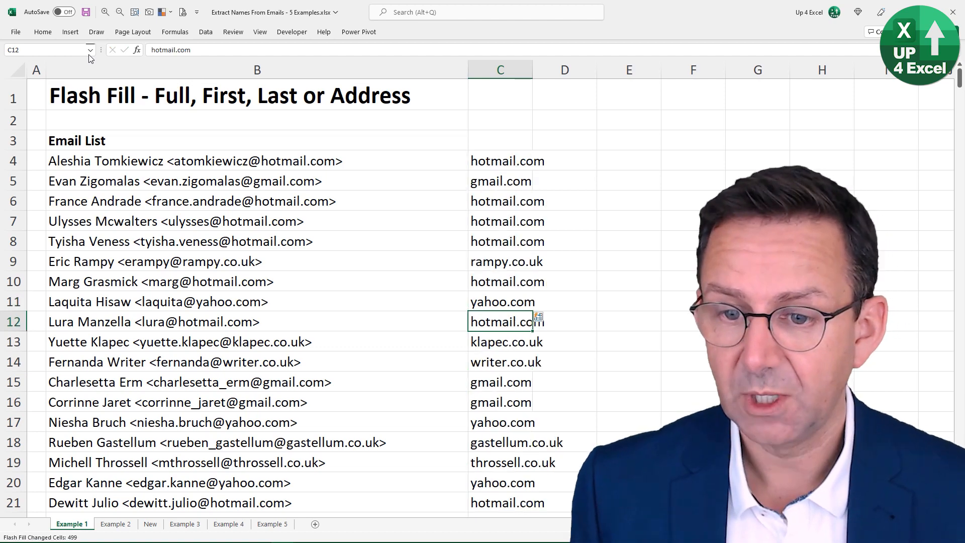
scroll(505, 397, down, 9)
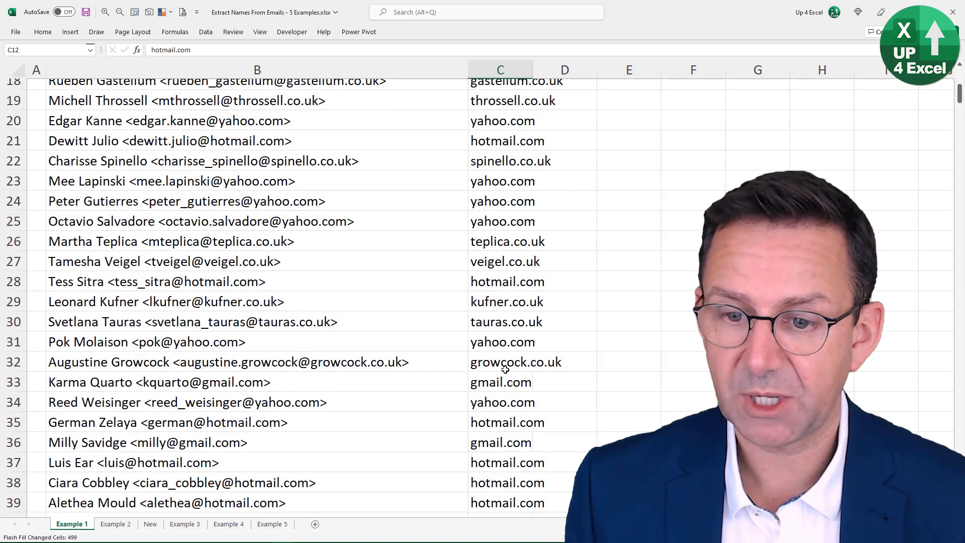
Review the email domains extracted in column C further down the list, and return to the beginning
scroll(504, 407, down, 4)
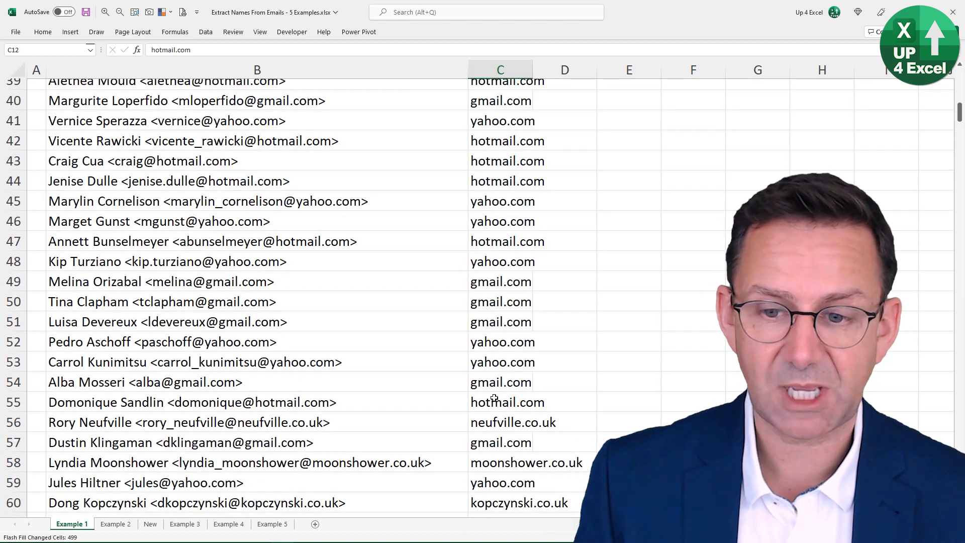
scroll(495, 402, up, 6)
scroll(495, 402, up, 7)
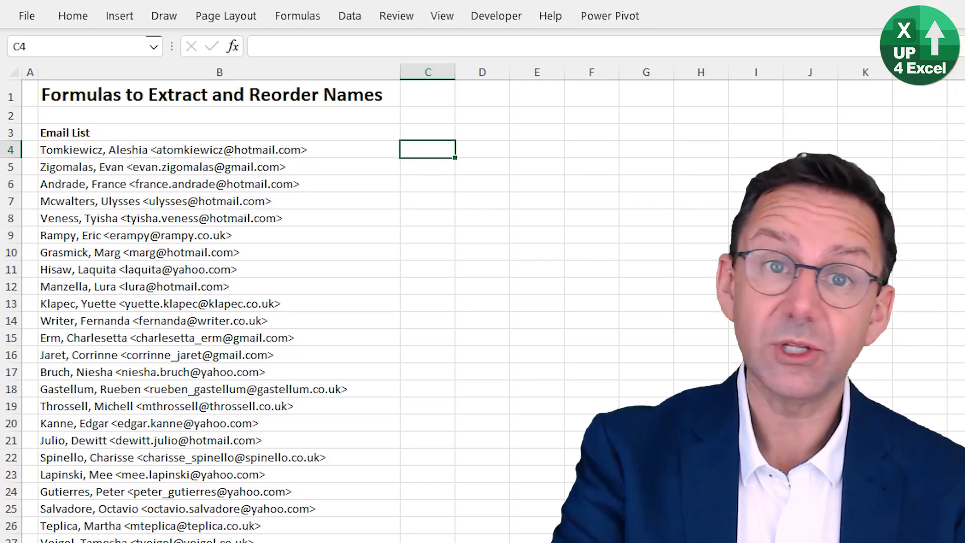
Convert the email list in B3:B476 to a table with headers
key(Left)
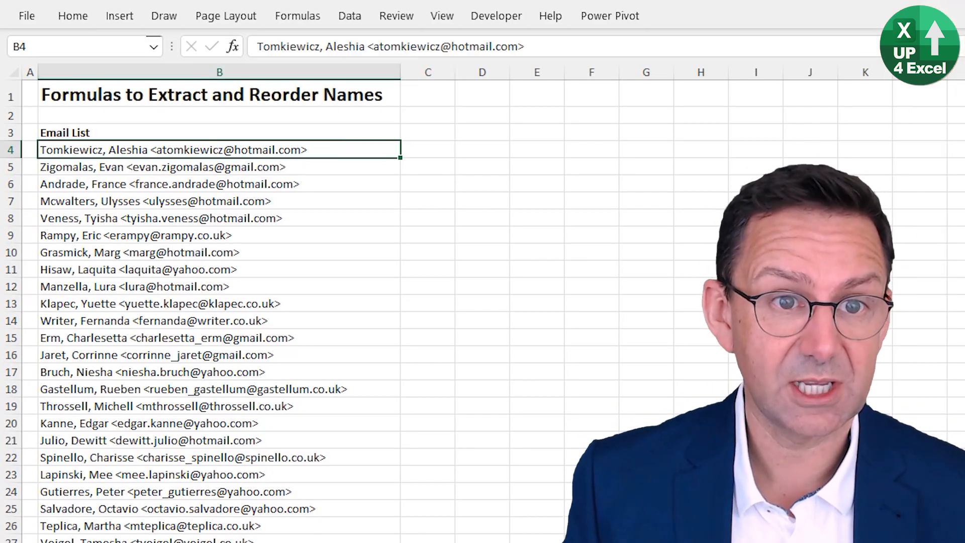
key(ctrl+Down)
key(ctrl+Up)
key(ctrl+Up)
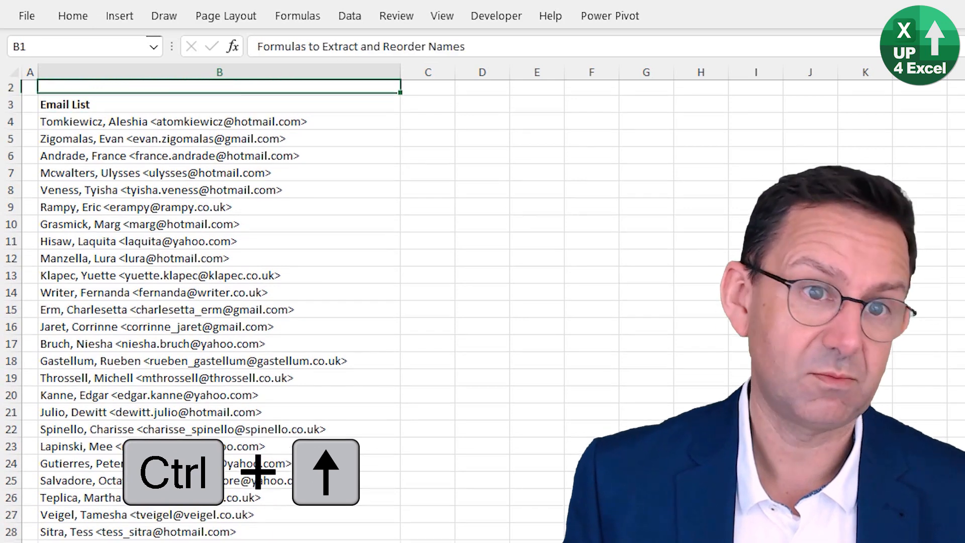
key(Down)
key(Down)
key(Down)
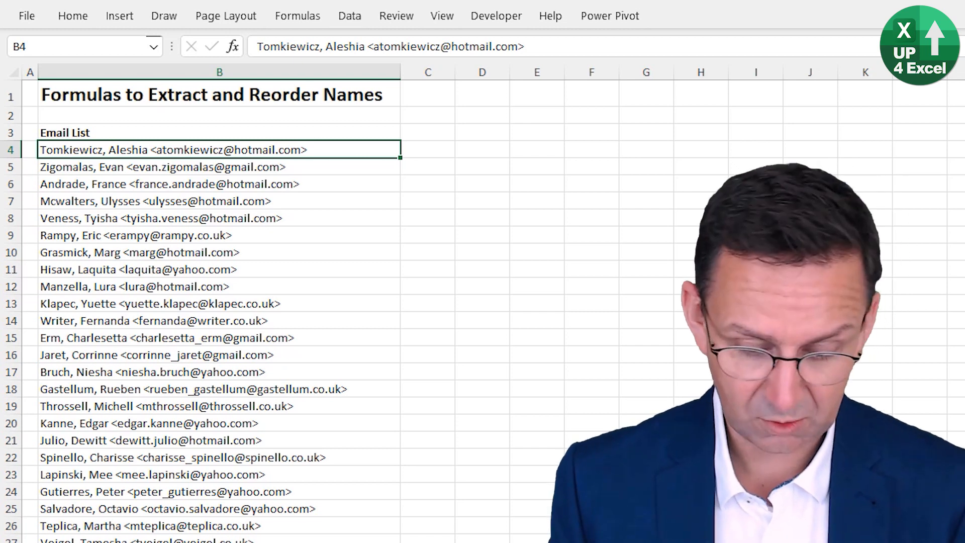
key(ctrl+t)
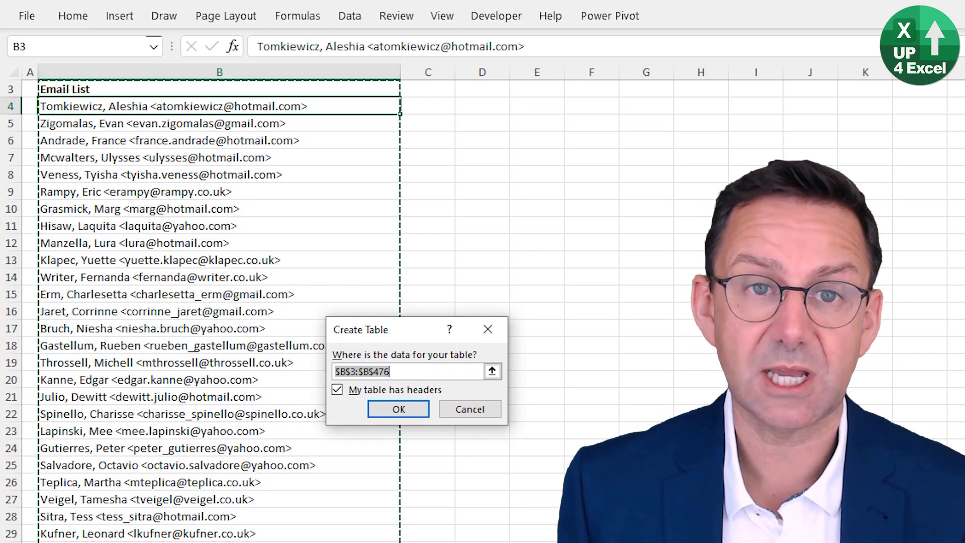
key(Return)
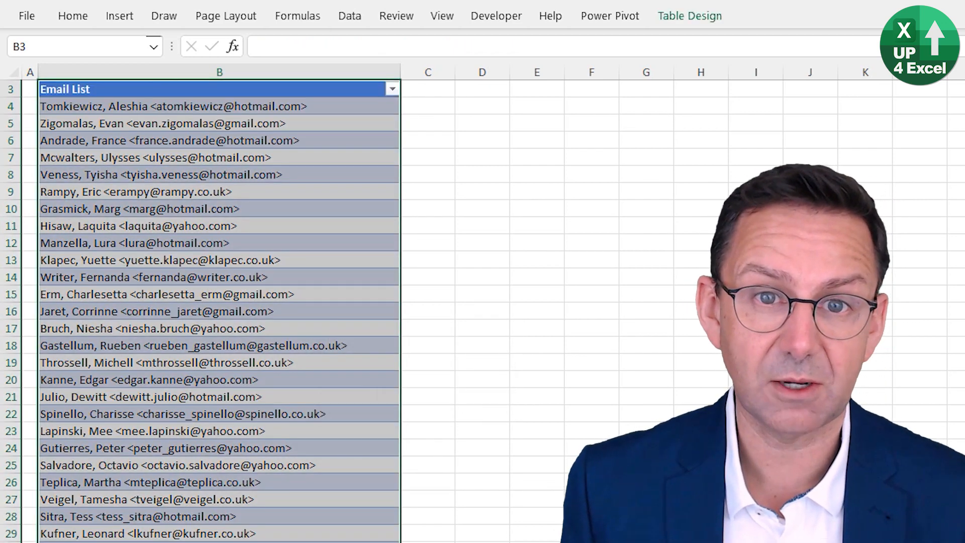
Apply the grey table style from the second row of the Medium group and set it as the default
click(693, 21)
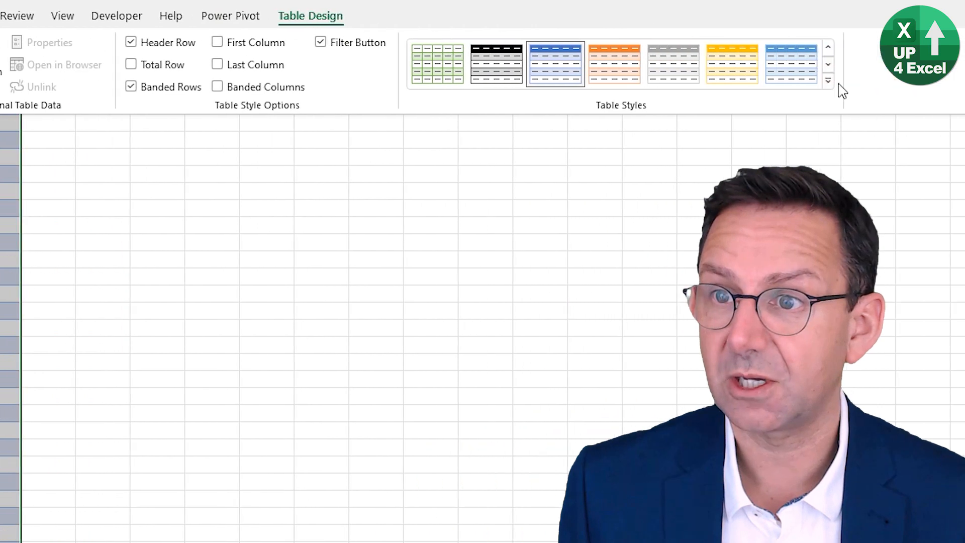
click(834, 83)
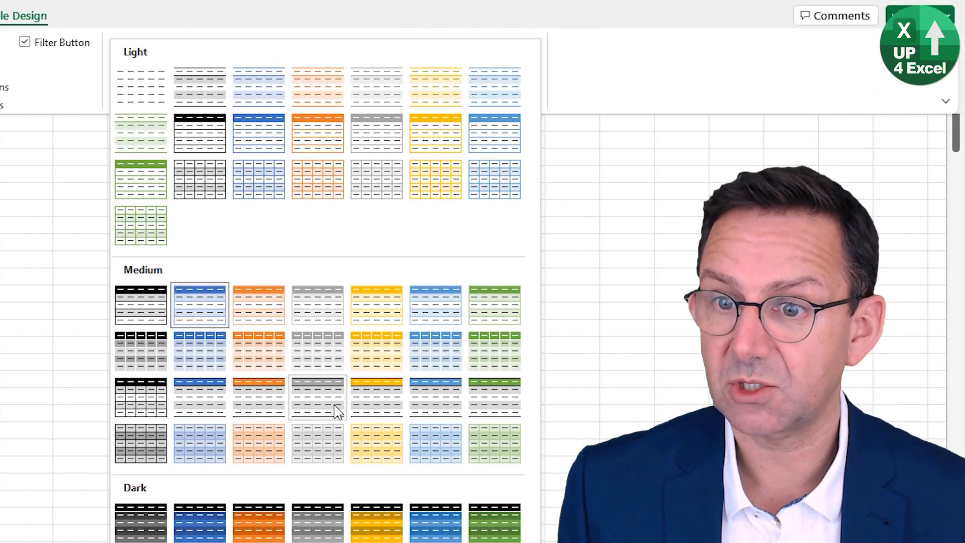
click(310, 363)
right_click(390, 63)
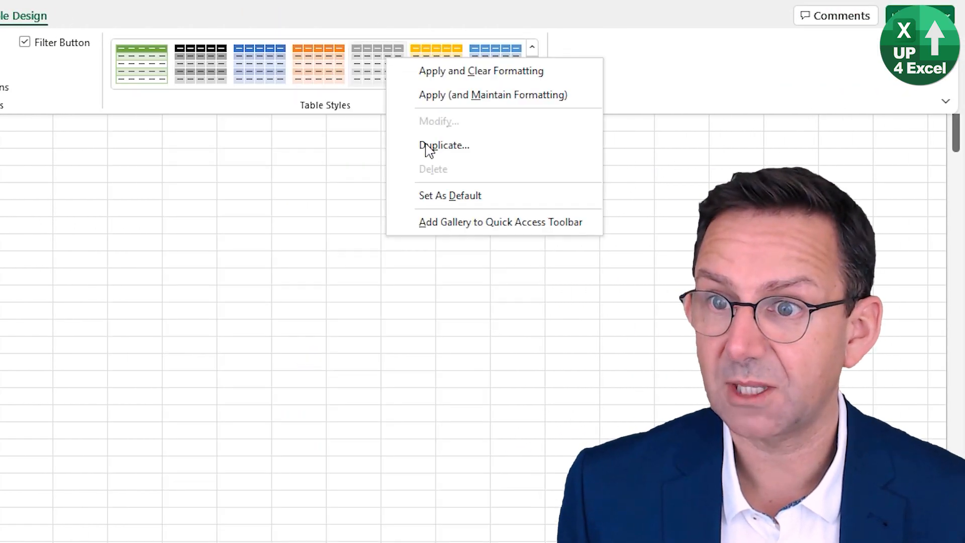
click(441, 197)
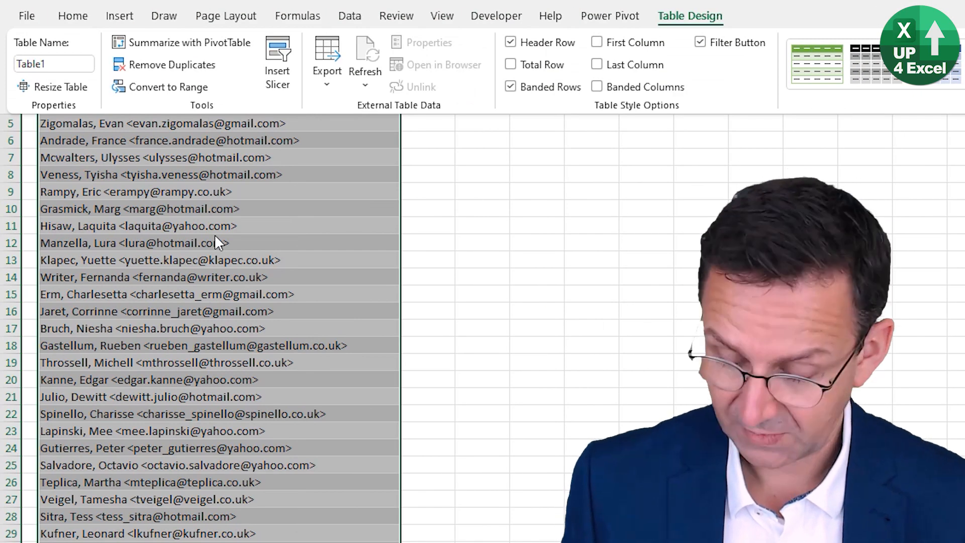
Add a table column headed ", posn" in C3, beside the Email List column
key(ctrl+Up)
click(207, 213)
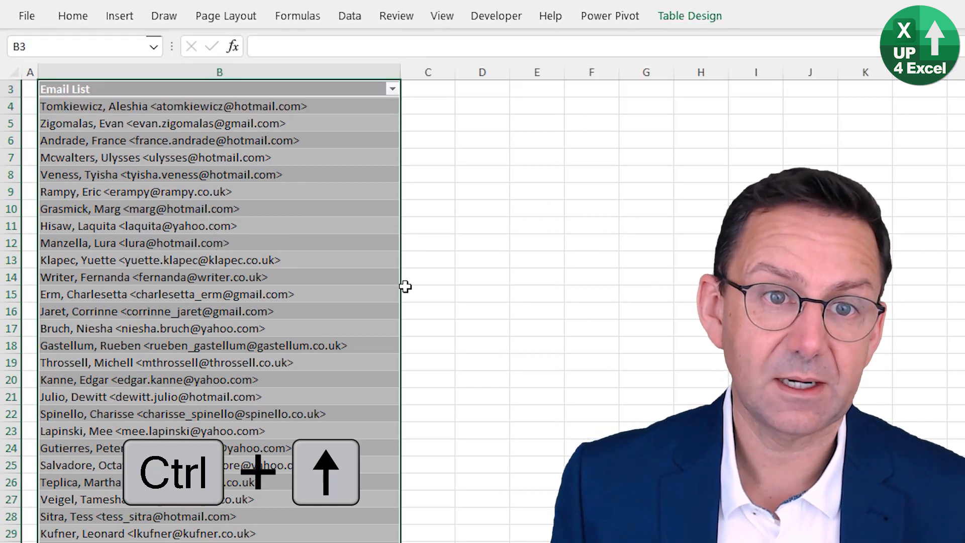
key(Up)
key(Up)
key(Down)
key(Down)
key(Down)
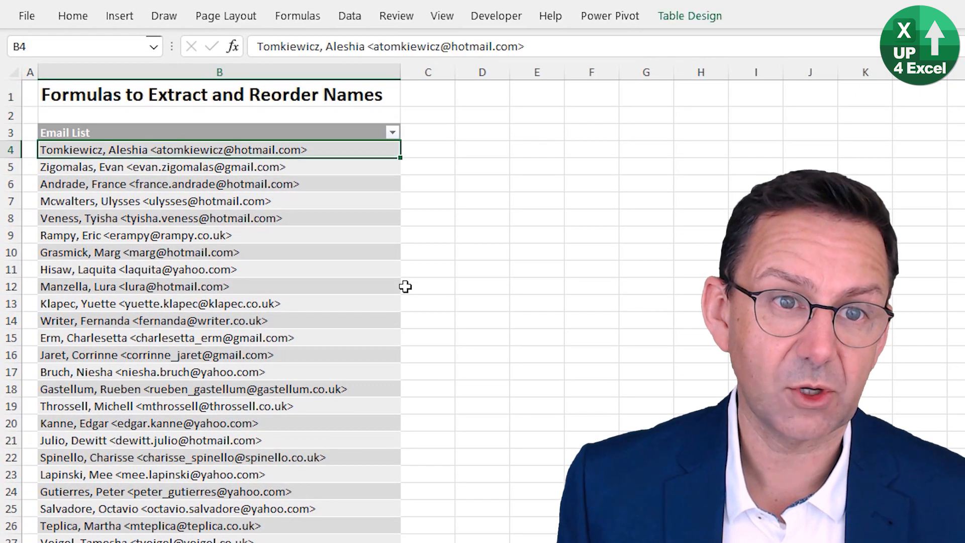
key(Right)
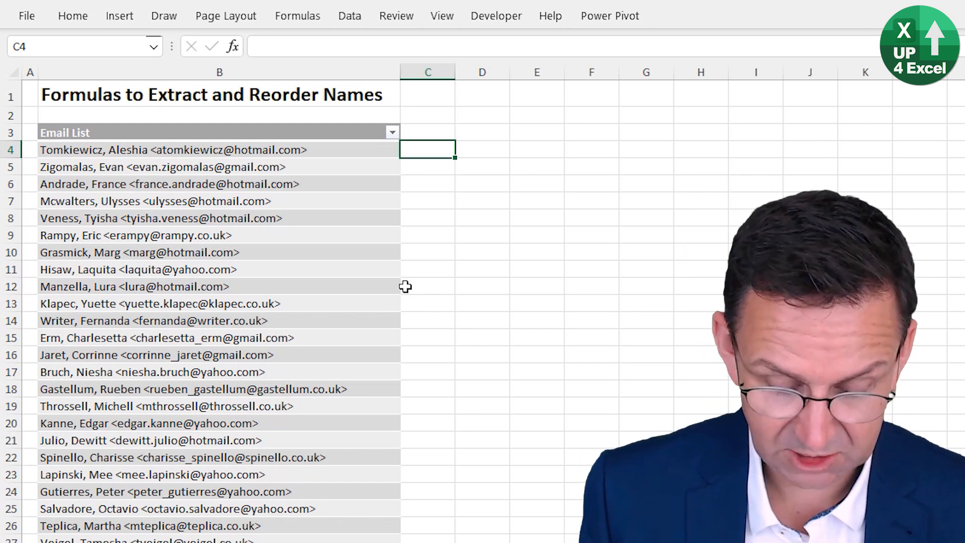
key(Up)
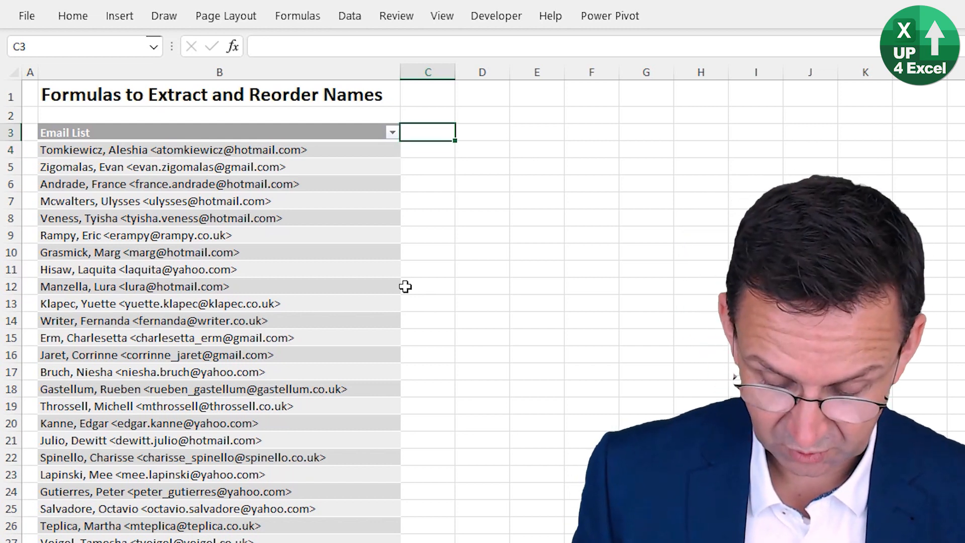
text(, posn)
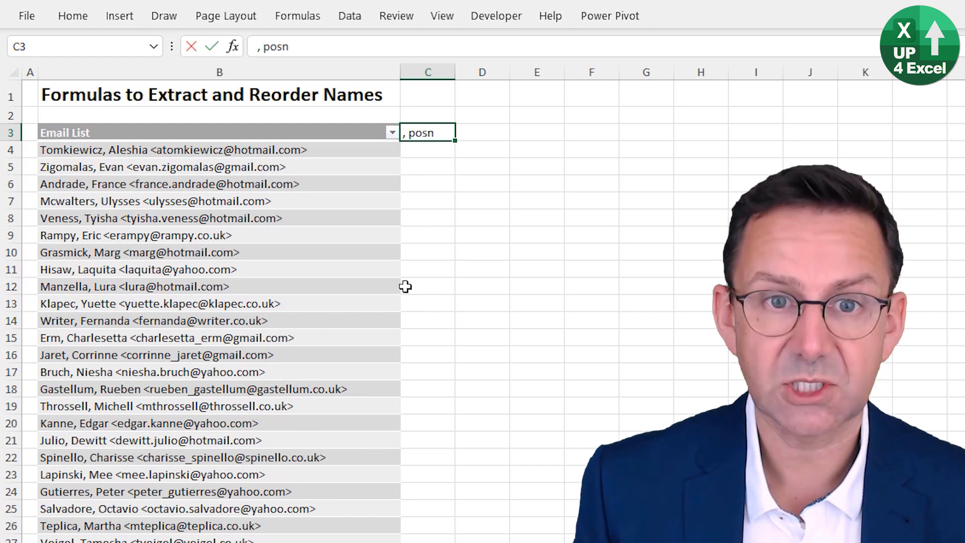
key(Return)
Fill the ", posn" column with =FIND(",",[@[Email List]]), entered in C4, to locate each comma
text(=find()
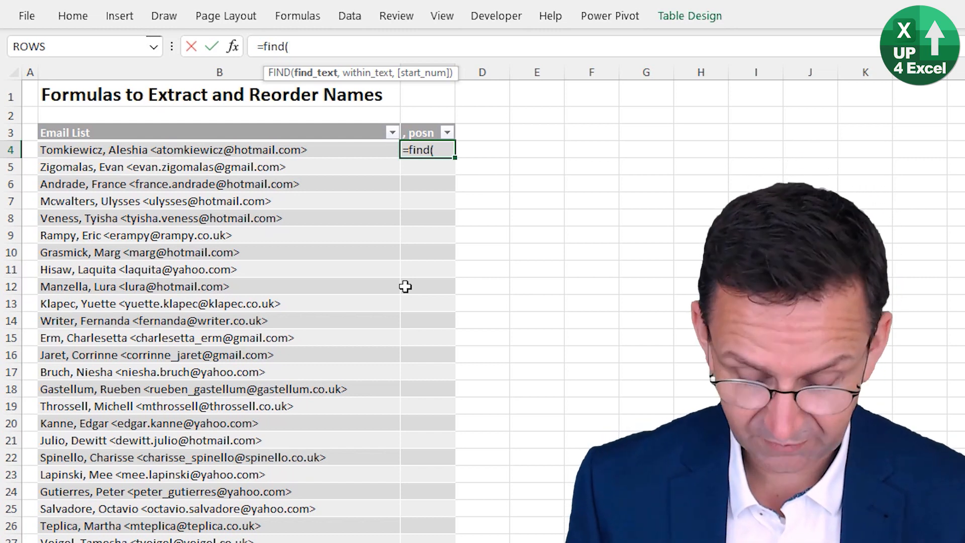
text(",")
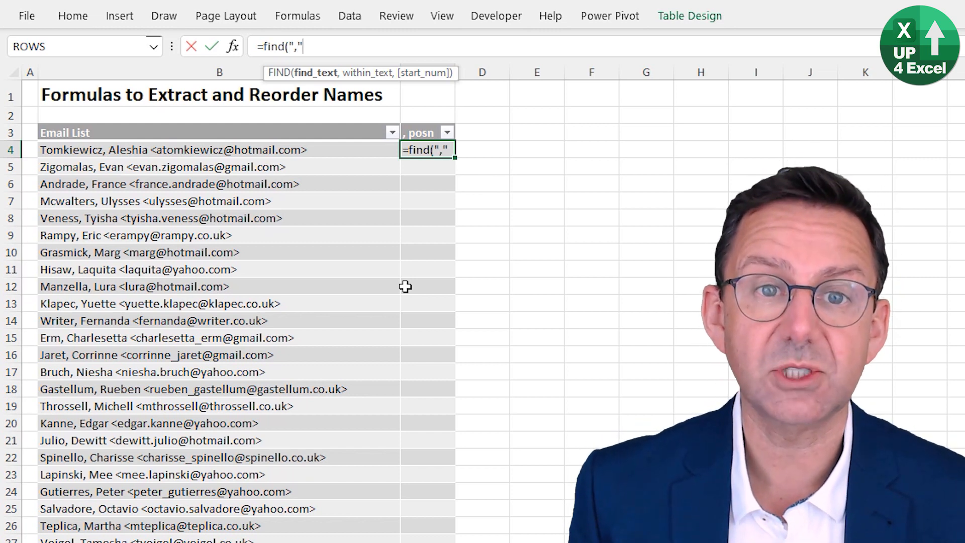
text(,)
click(261, 144)
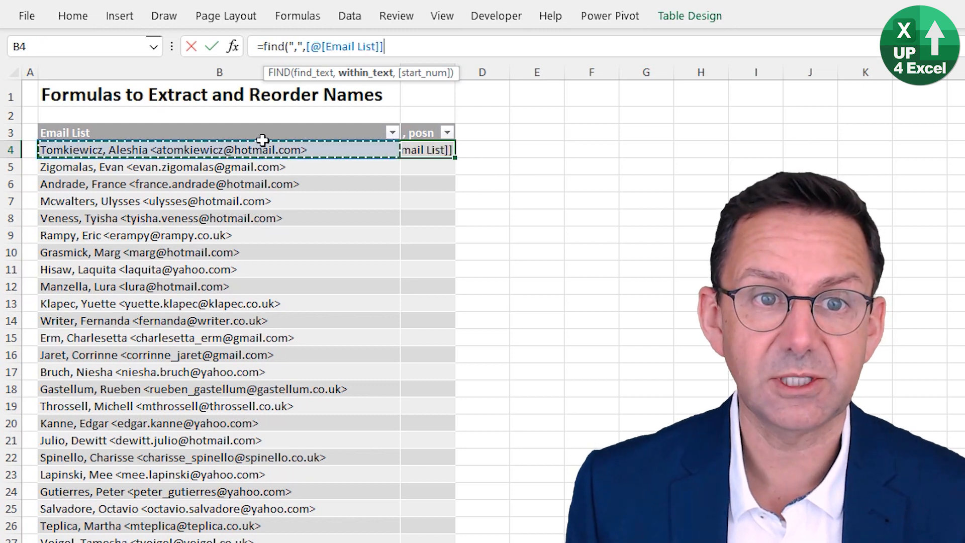
text())
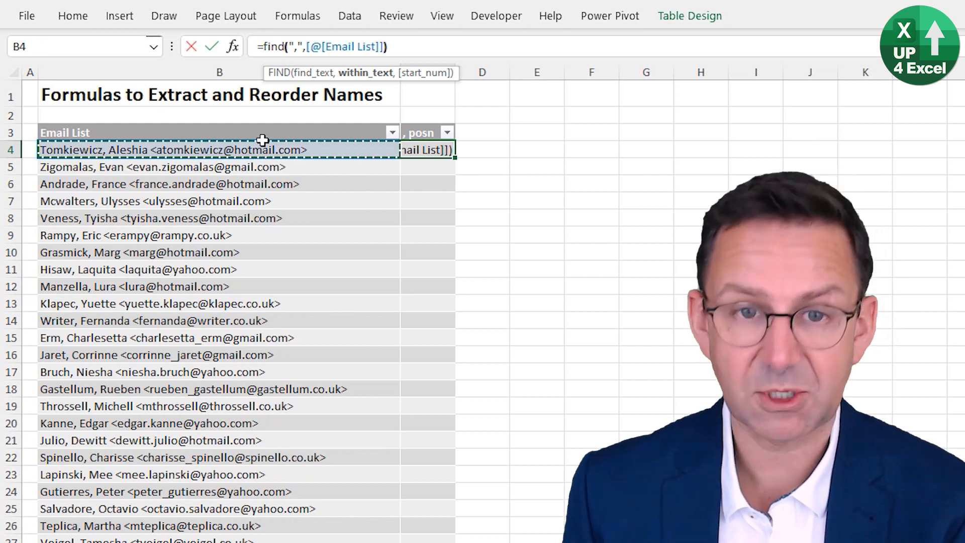
key(Return)
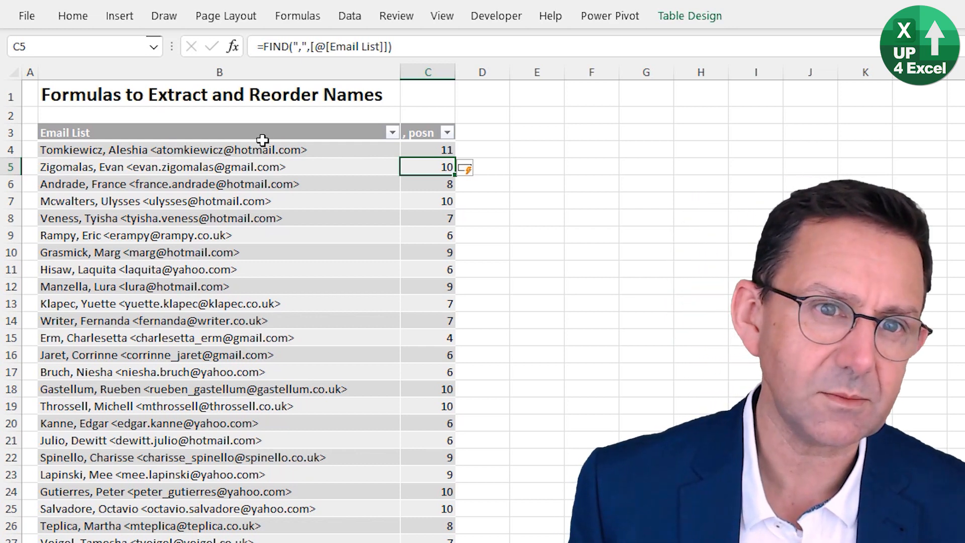
Check the comma positions in column C against the names in column B down to row 12
key(Up)
key(Down)
key(Down)
key(Down)
key(Down)
key(Down)
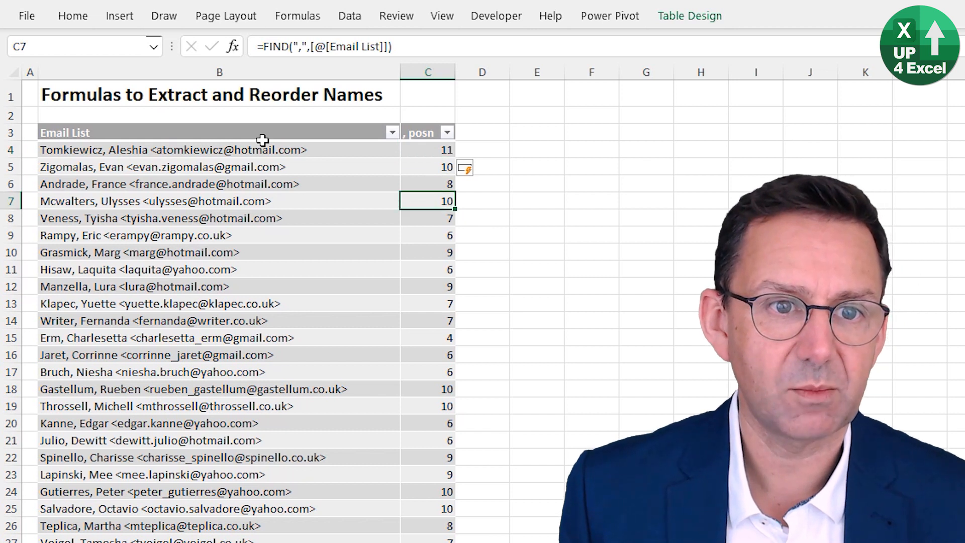
key(Home)
key(Right)
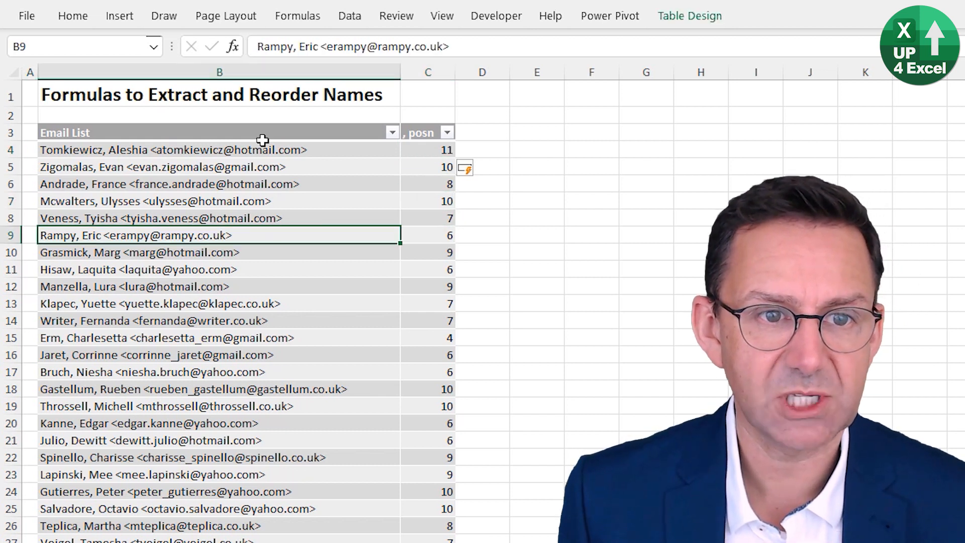
key(Down)
key(Down)
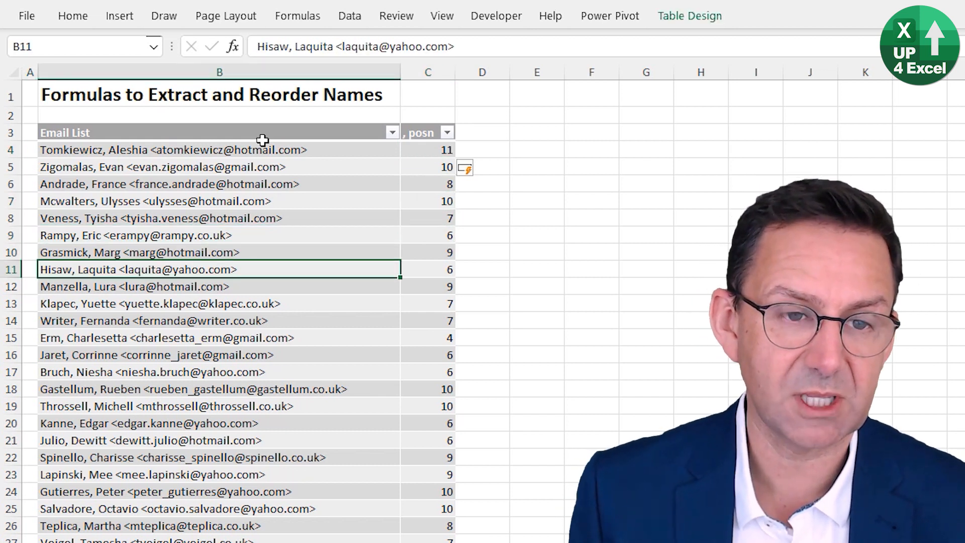
key(Right)
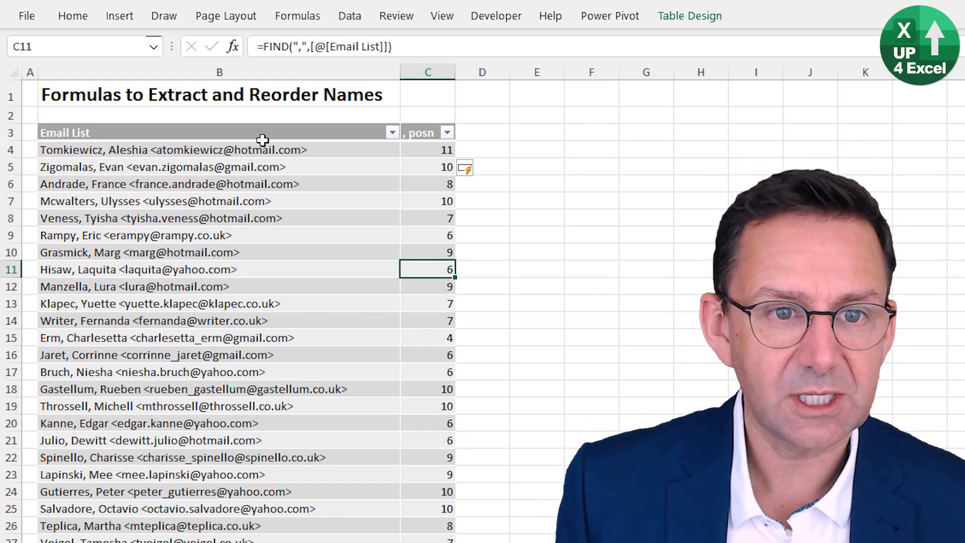
key(Right)
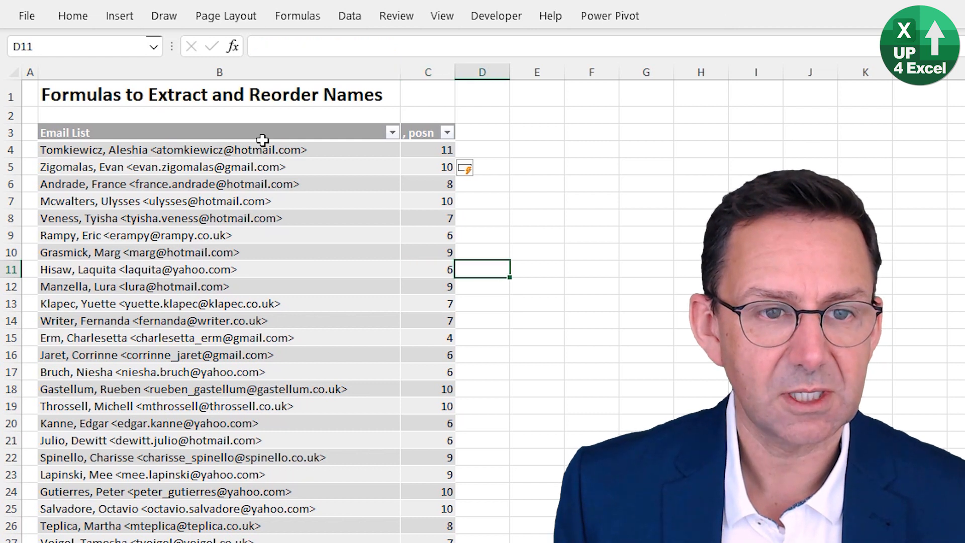
key(Down)
key(Left)
key(Left)
key(Left)
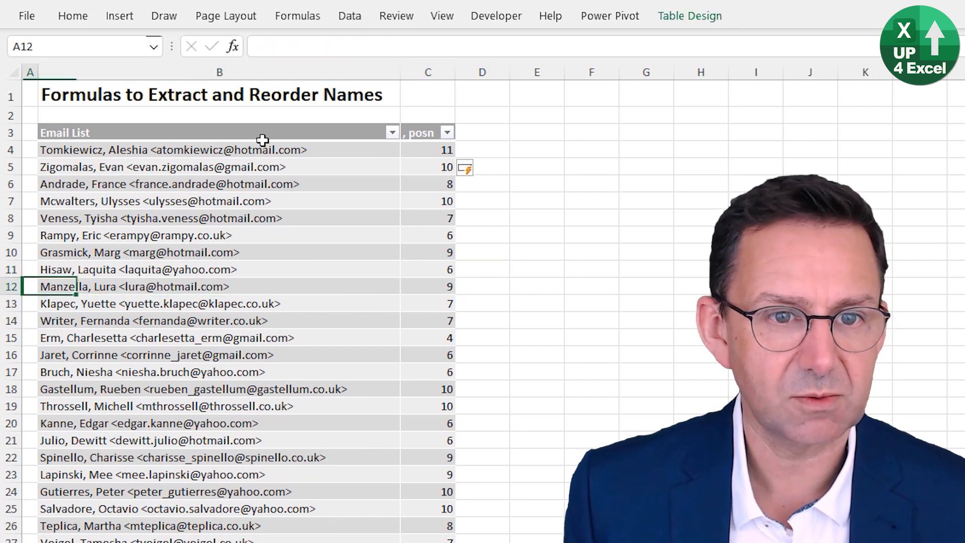
key(Right)
key(Right)
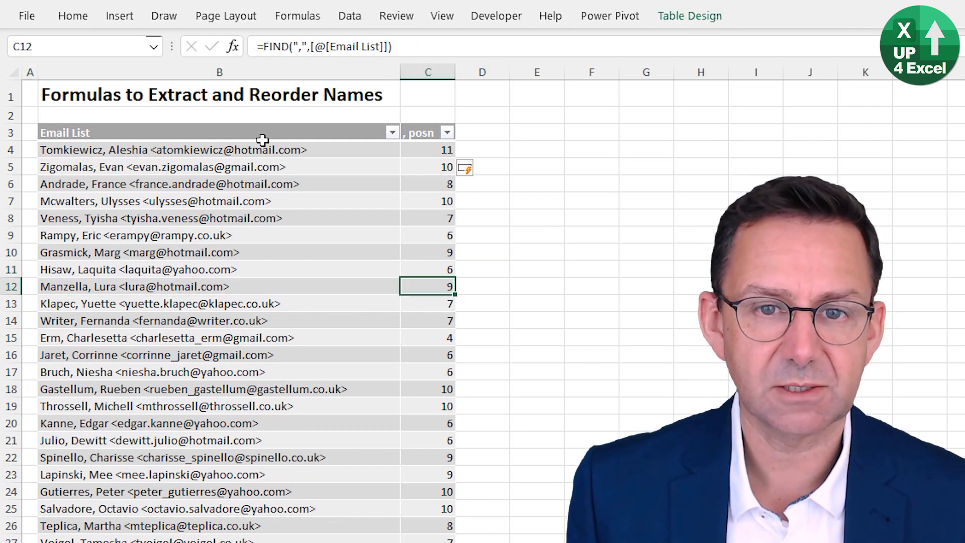
Add a table column in D with =FIND("<",[@[Email List]]), entered in D12, to locate each opening angle bracket
key(Right)
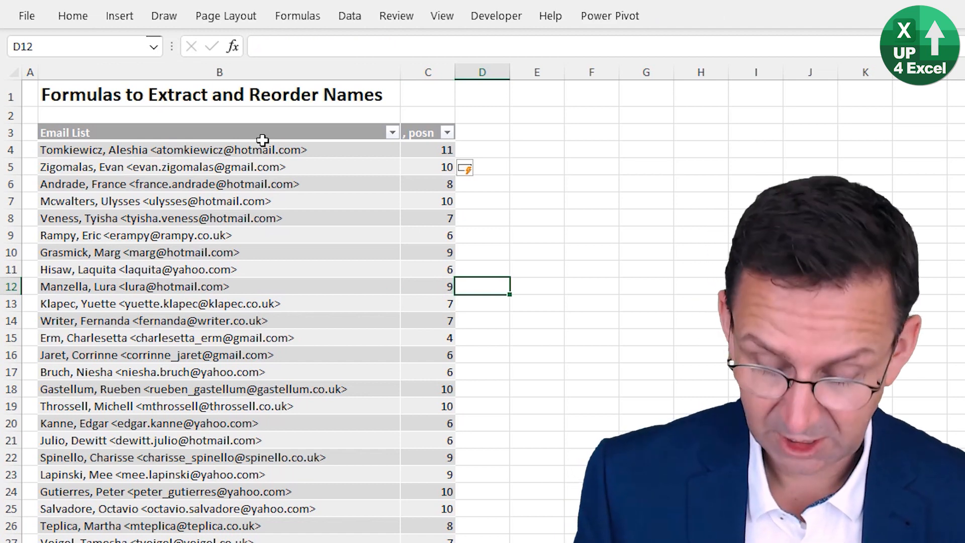
text(=find()
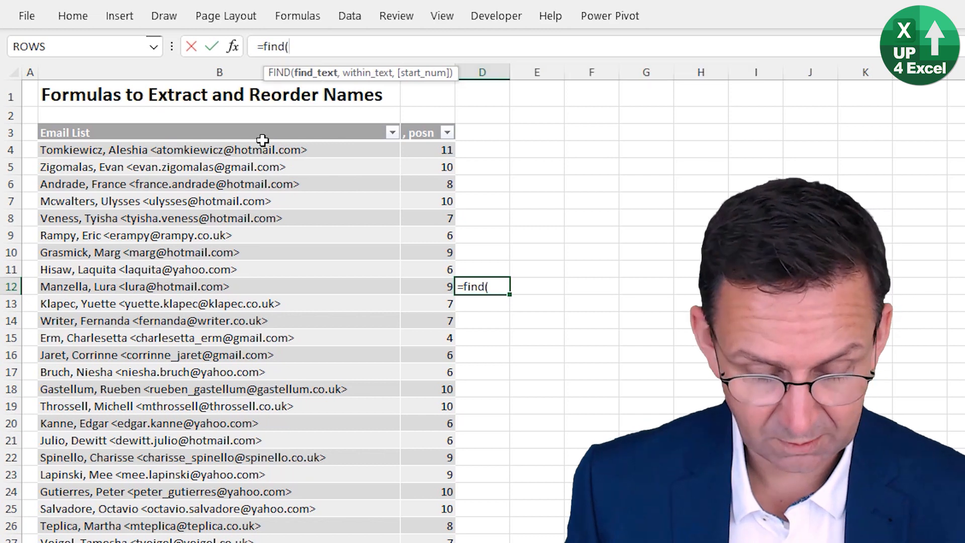
text("<")
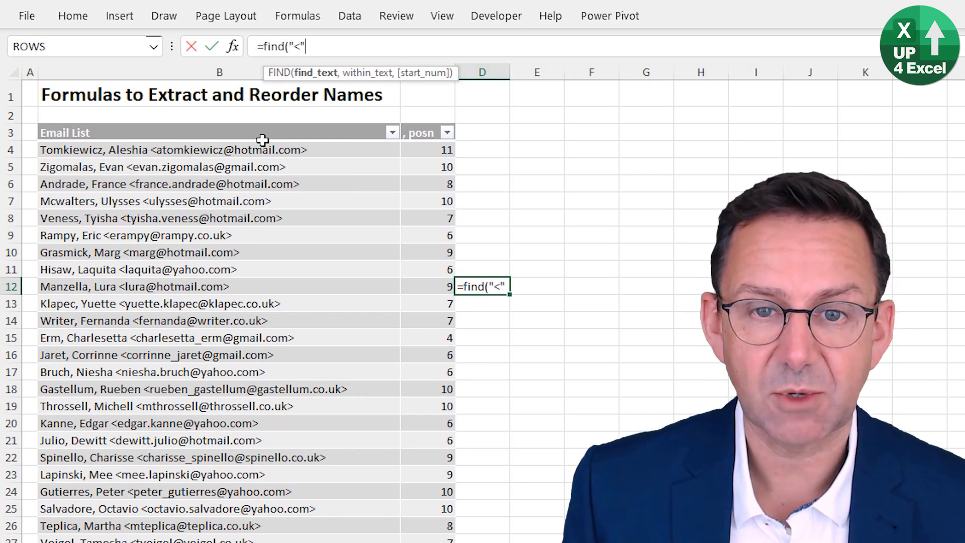
text(,)
key(Left)
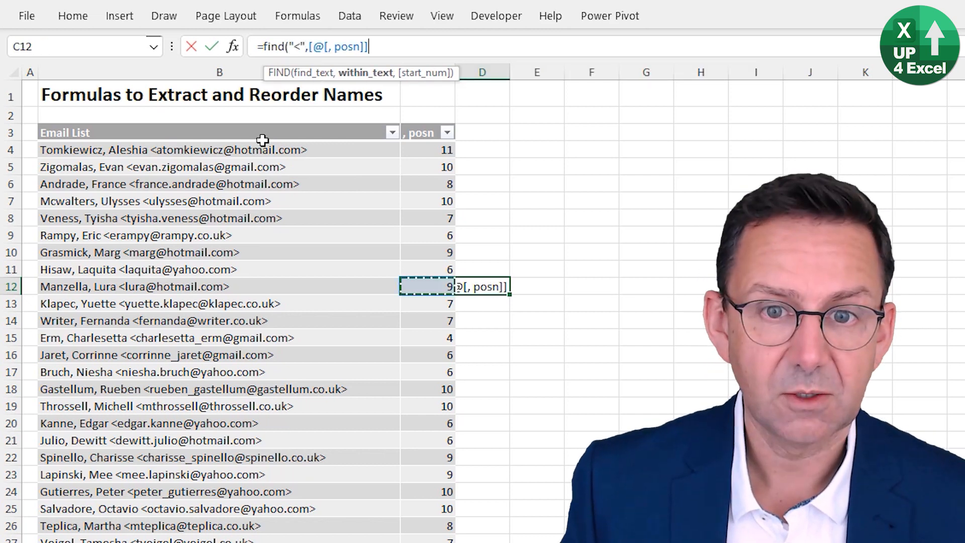
key(Left)
text())
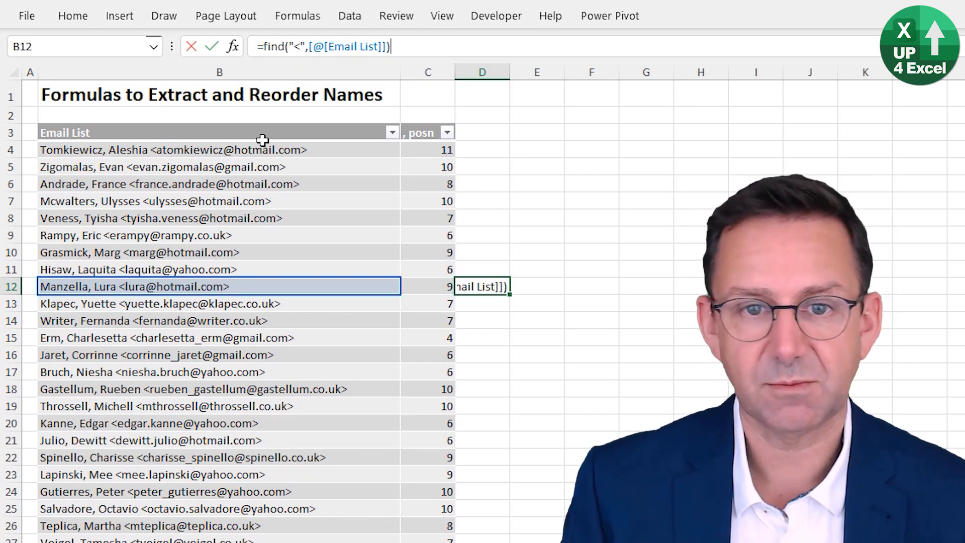
key(Return)
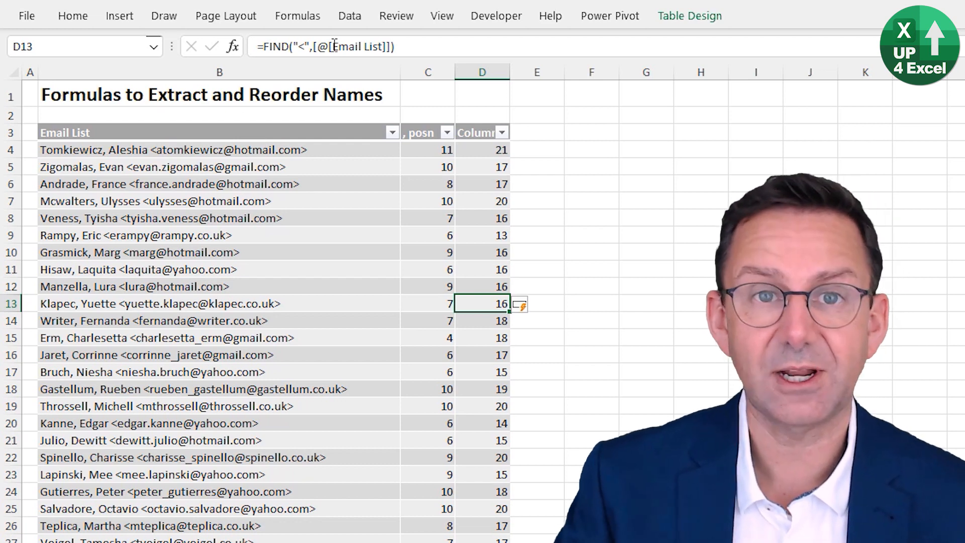
Rename the column D table header in D3 to "< posn"
click(467, 133)
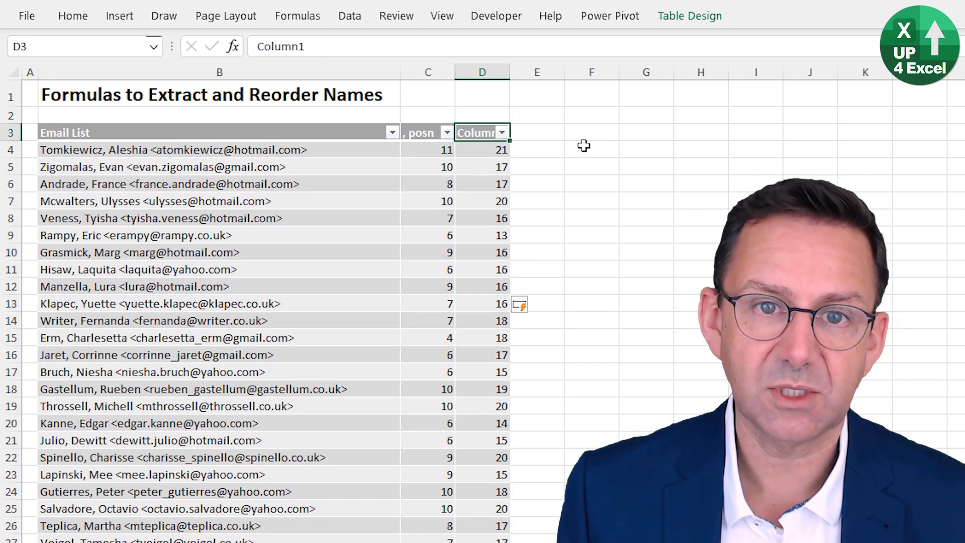
text(posn)
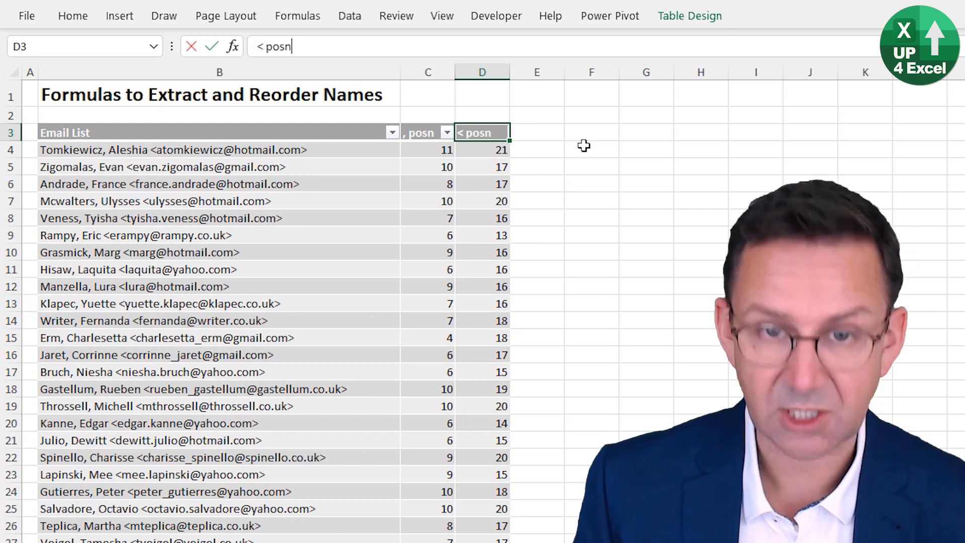
key(Return)
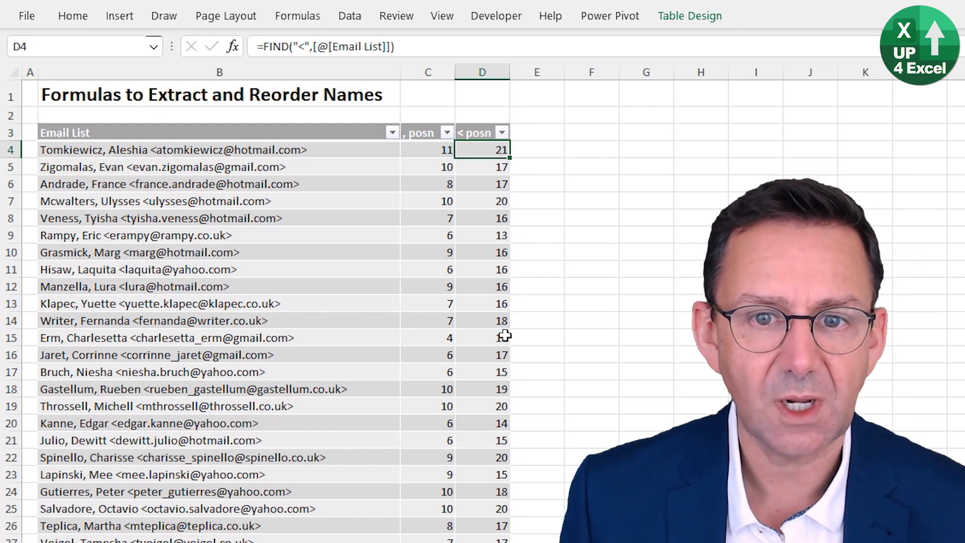
drag(502, 335, 514, 325)
key(Up)
key(Up)
key(Up)
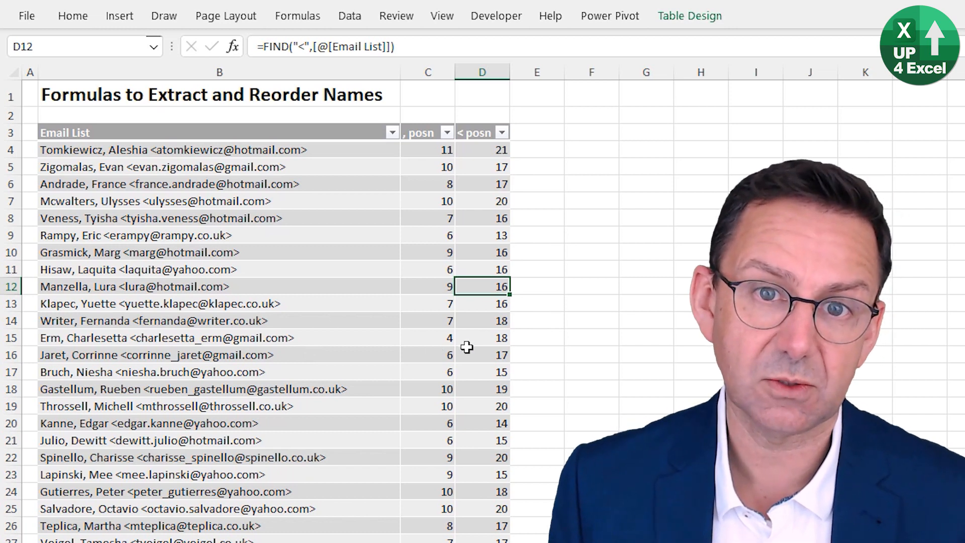
Add a table column headed "Last Name" in E3, beside the "< posn" column
click(532, 132)
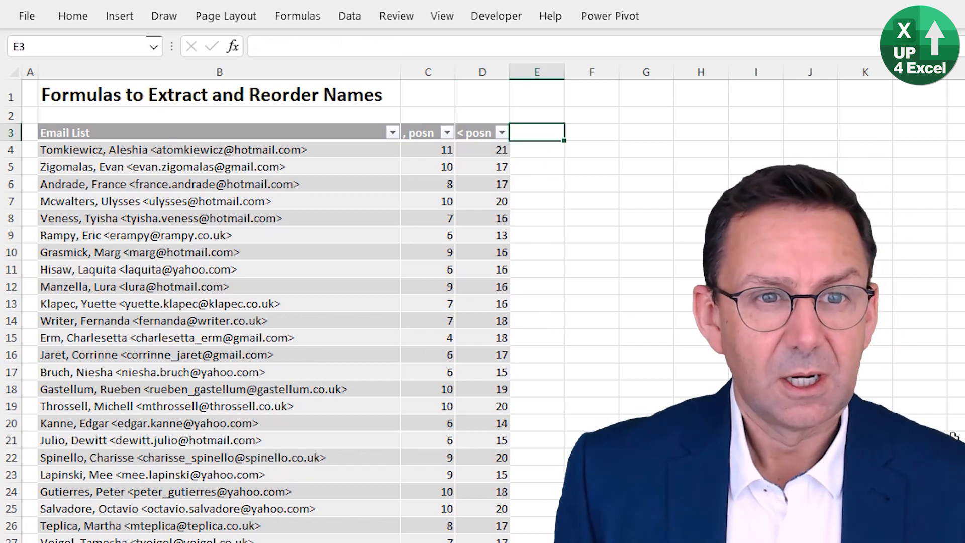
key(Down)
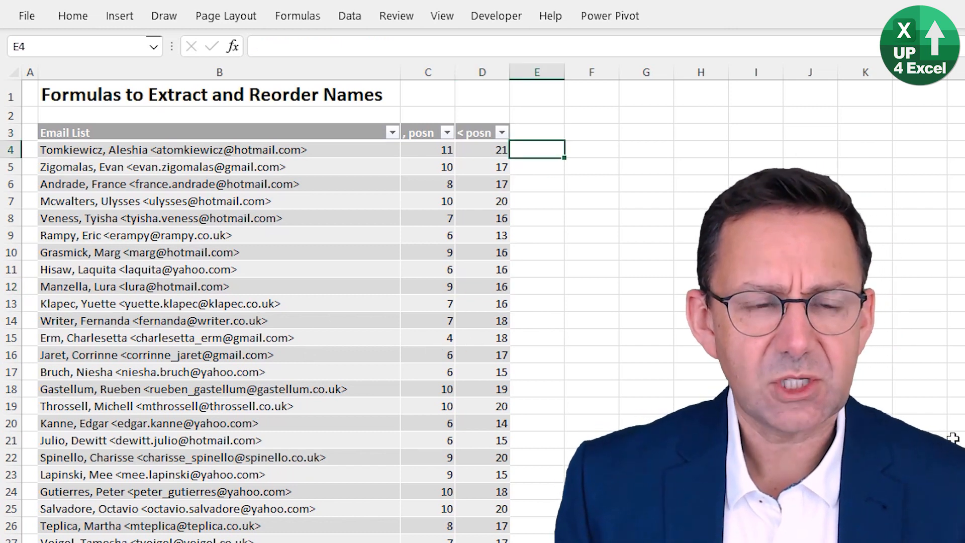
key(Up)
text(La)
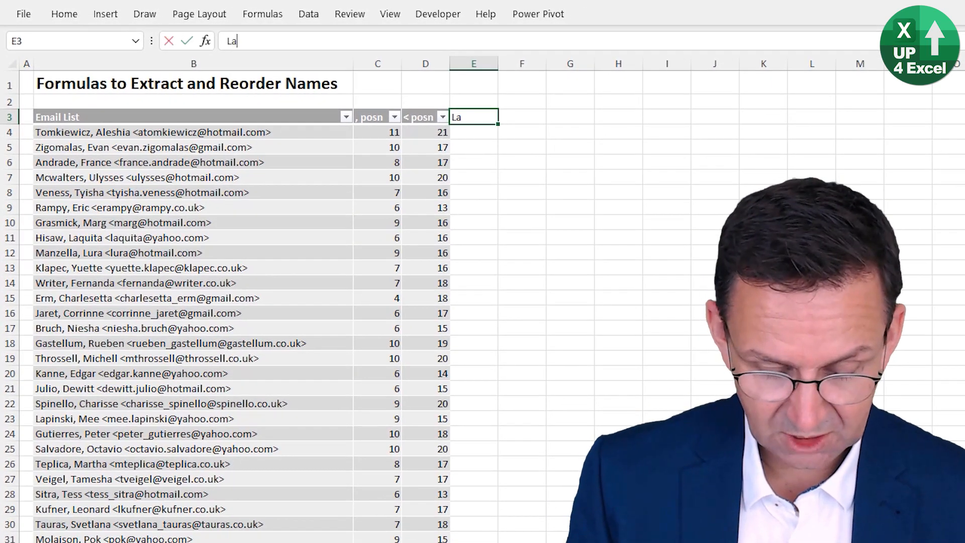
text(st Name)
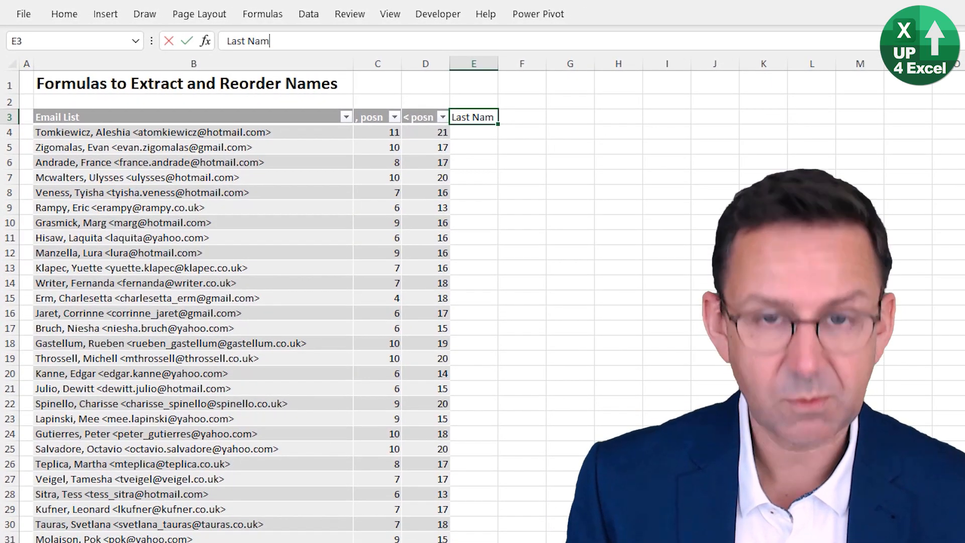
key(Return)
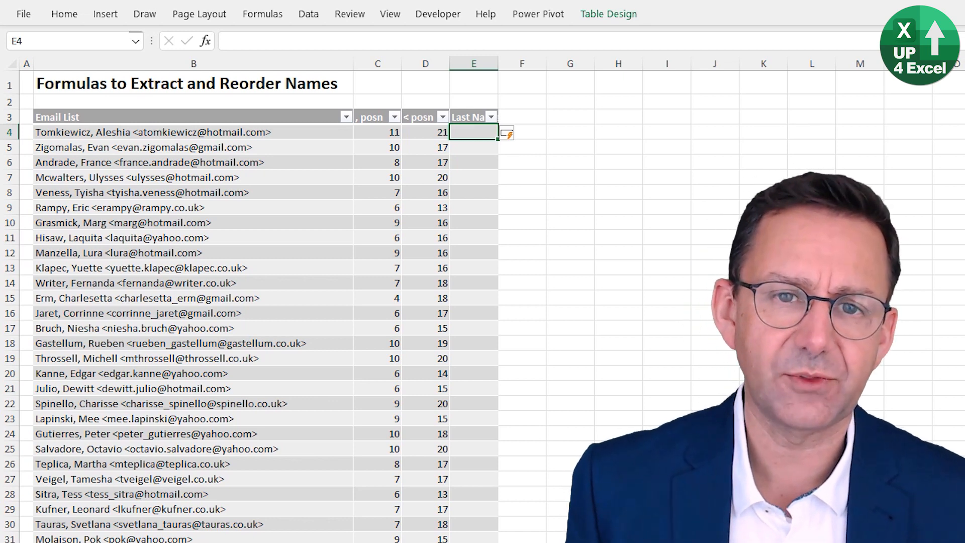
key(Left)
key(Left)
key(Right)
key(Right)
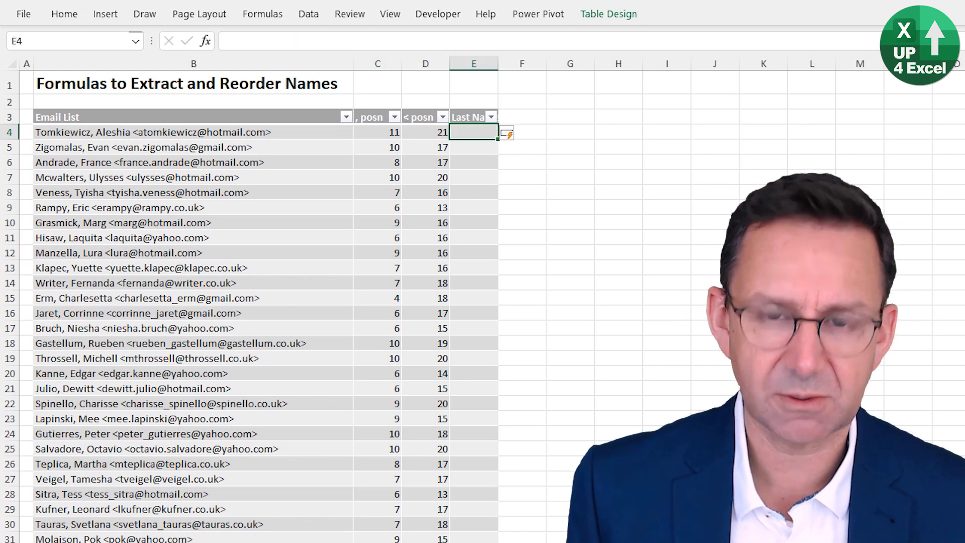
Fill the Last Name column with =LEFT([@[Email List]],[@[, posn]]), entered in E4, and fit column E's width to its contents
text(=left)
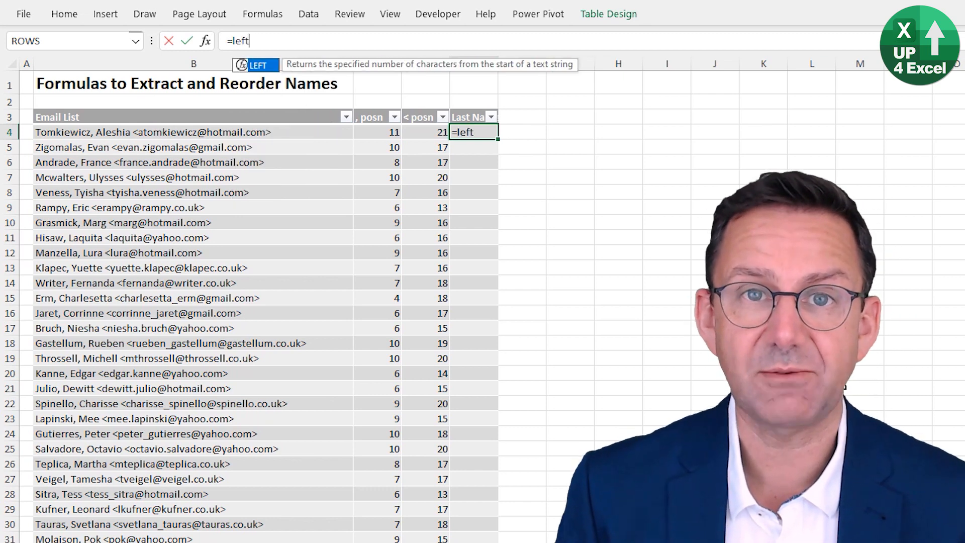
key(Tab)
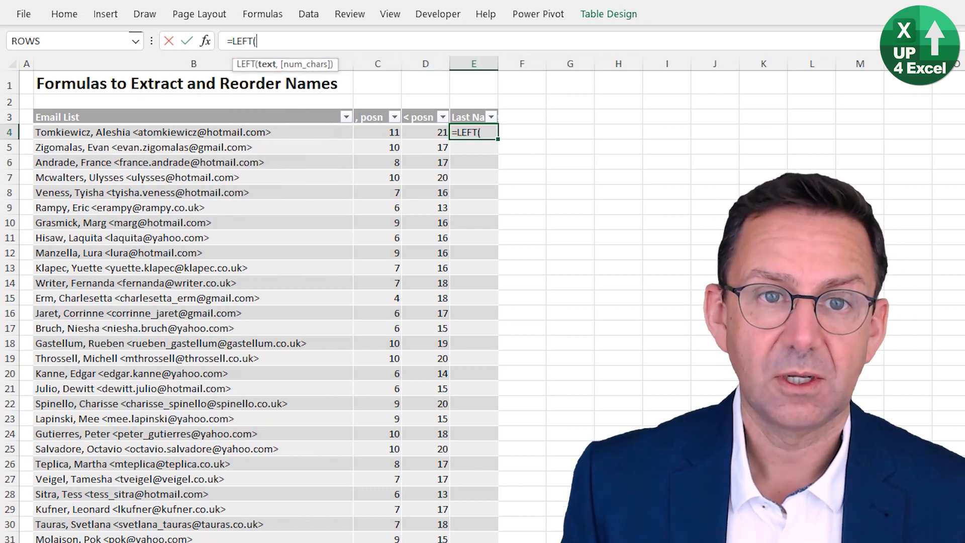
key(Left)
key(Left)
key(Left)
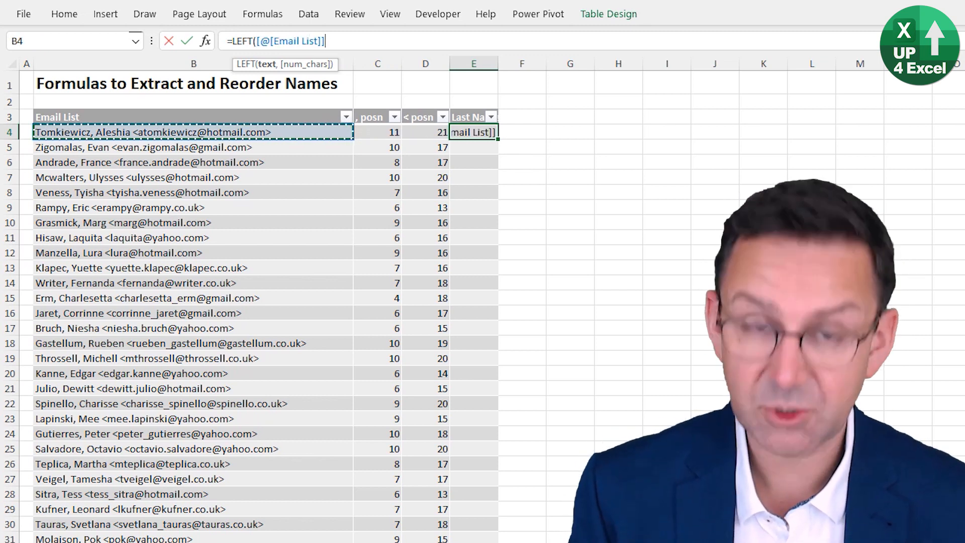
text(,)
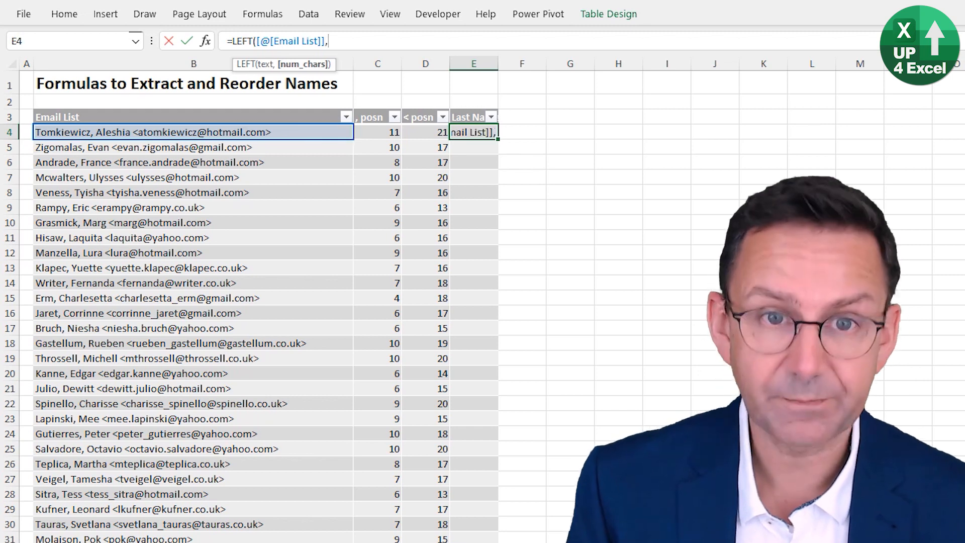
key(Left)
key(Left)
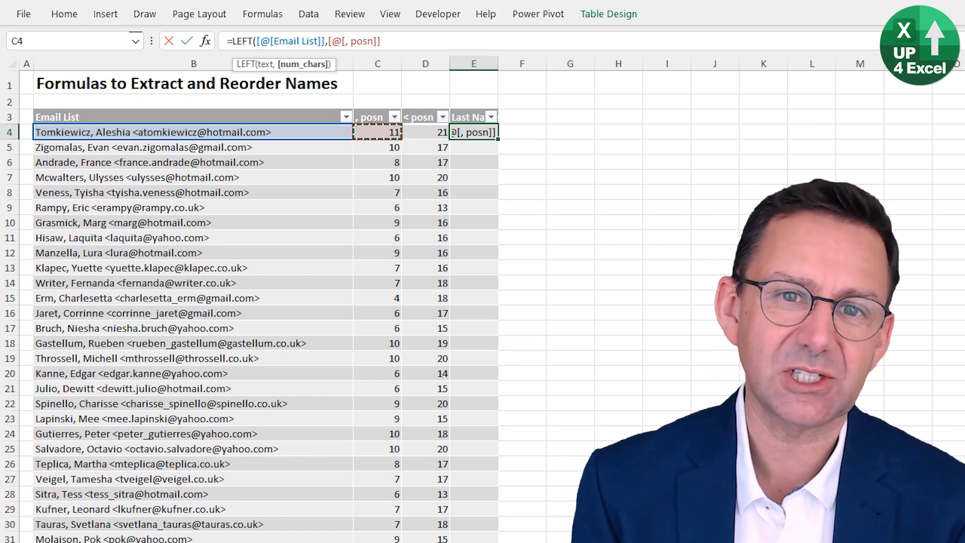
text())
key(Return)
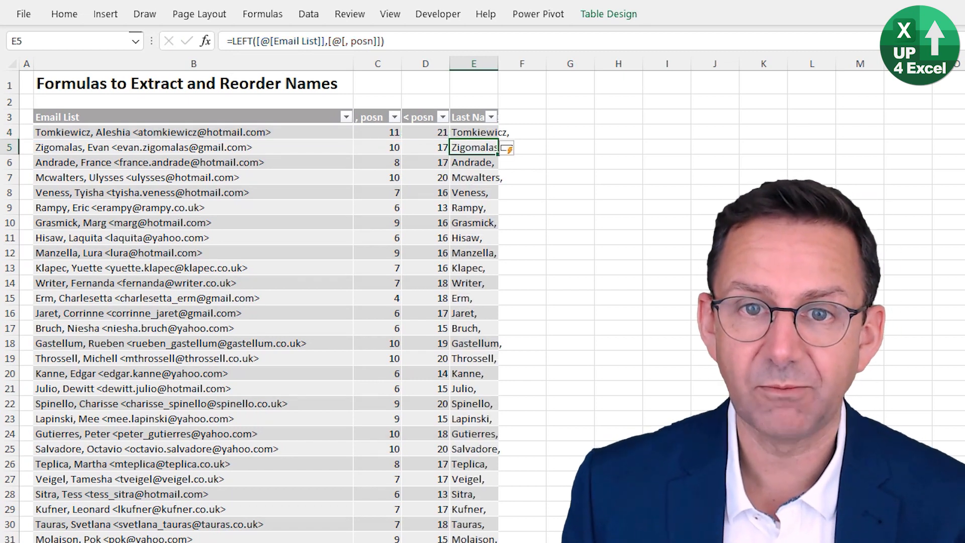
double_click(498, 63)
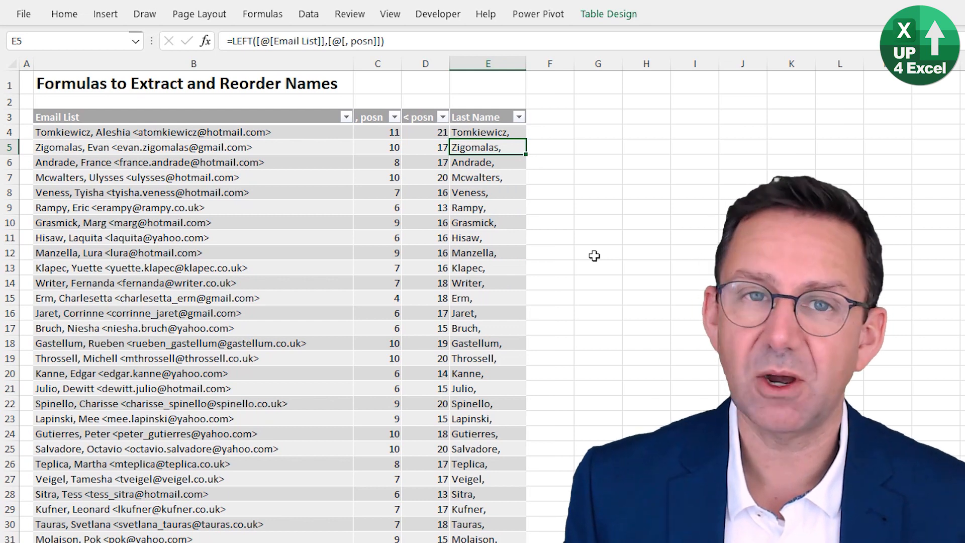
Edit the Last Name formula in E5 to =LEFT([@[Email List]],[@[, posn]]-1) so the comma is dropped
key(F2)
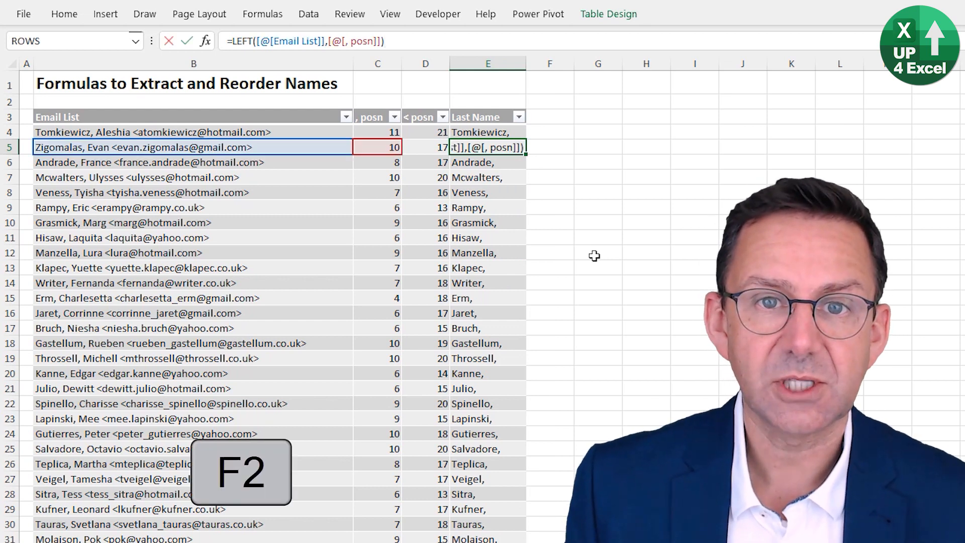
key(Left)
text(-)
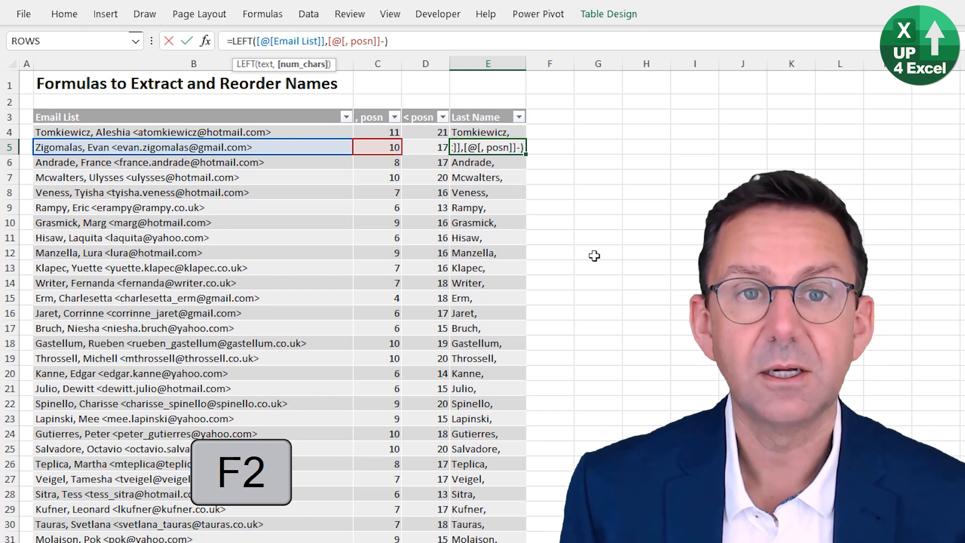
text(1)
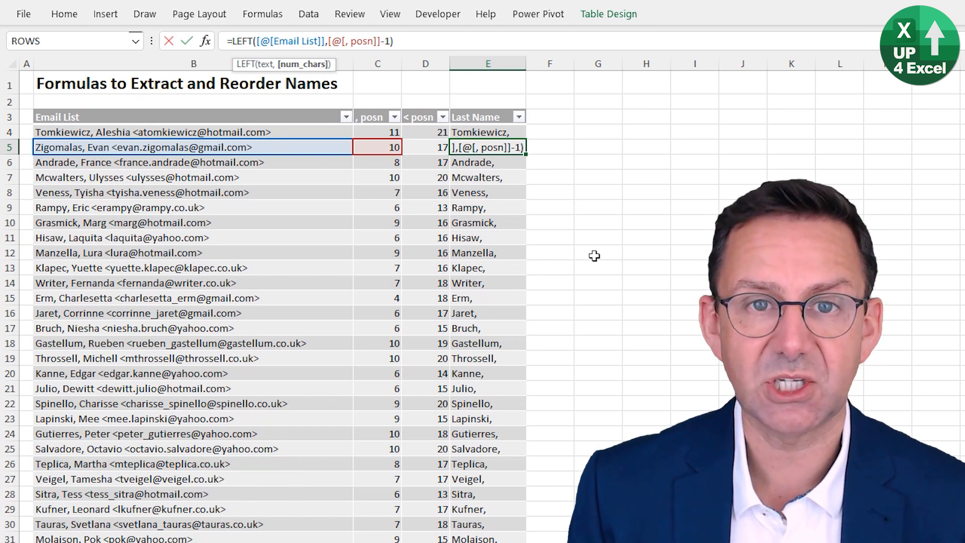
key(Return)
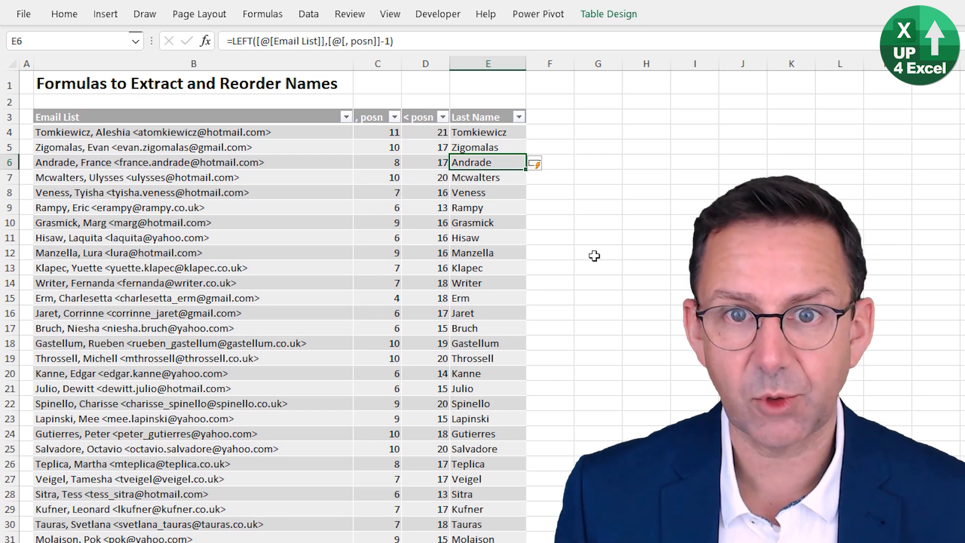
Add a table column headed "first Name" in F3, beside the Last Name column
key(Up)
key(Up)
key(Up)
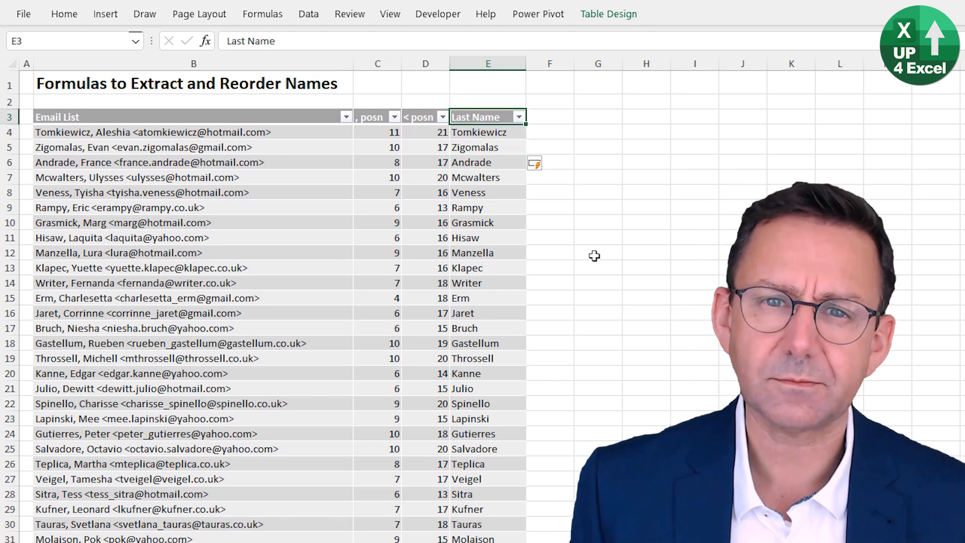
key(Right)
text(firs)
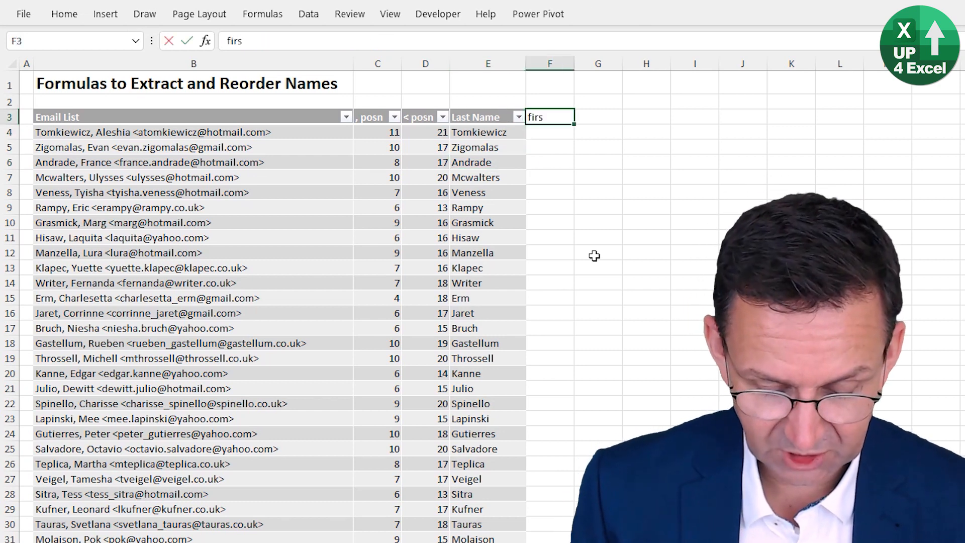
text(t Name)
key(Return)
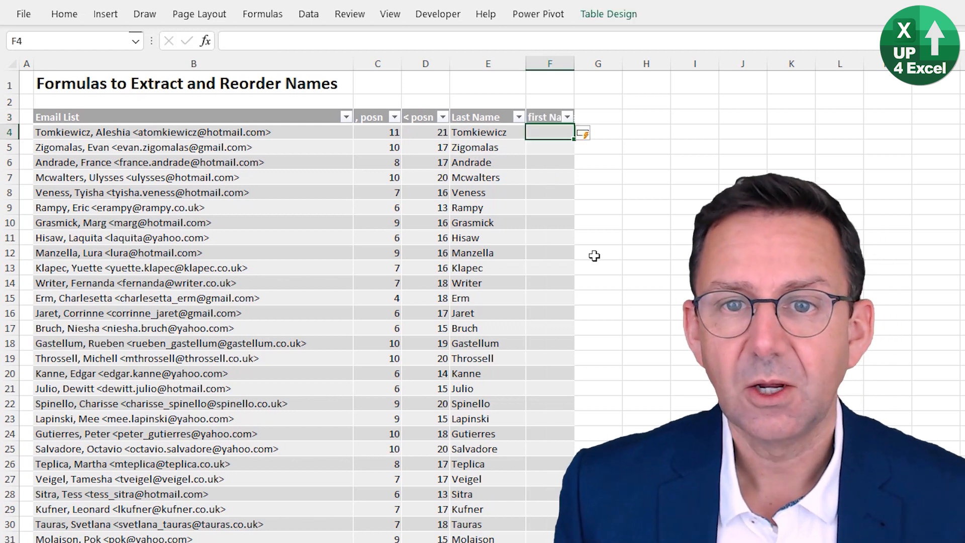
Capitalise the F3 header as "First Name" and fit column F's width to it
key(Up)
key(F2)
key(ctrl+Left)
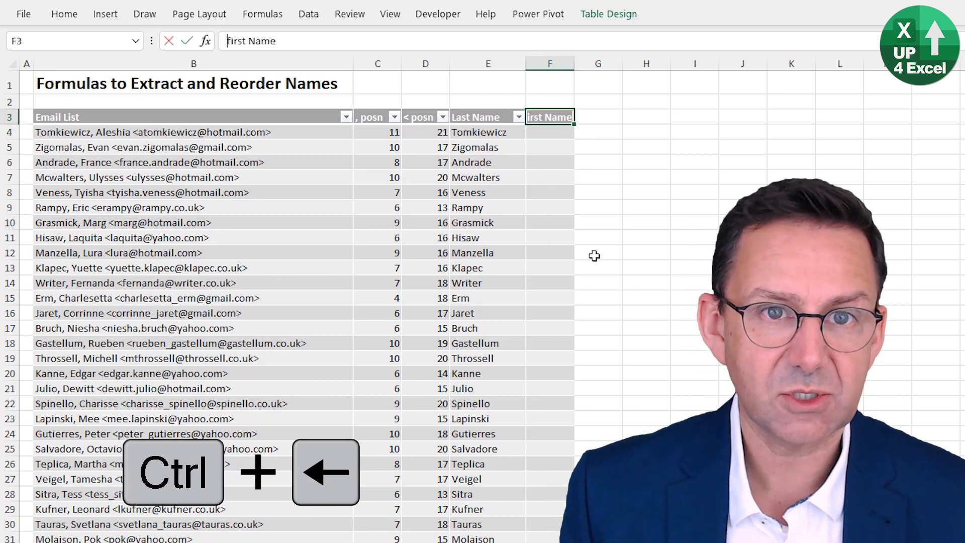
key(Delete)
text(F)
key(Return)
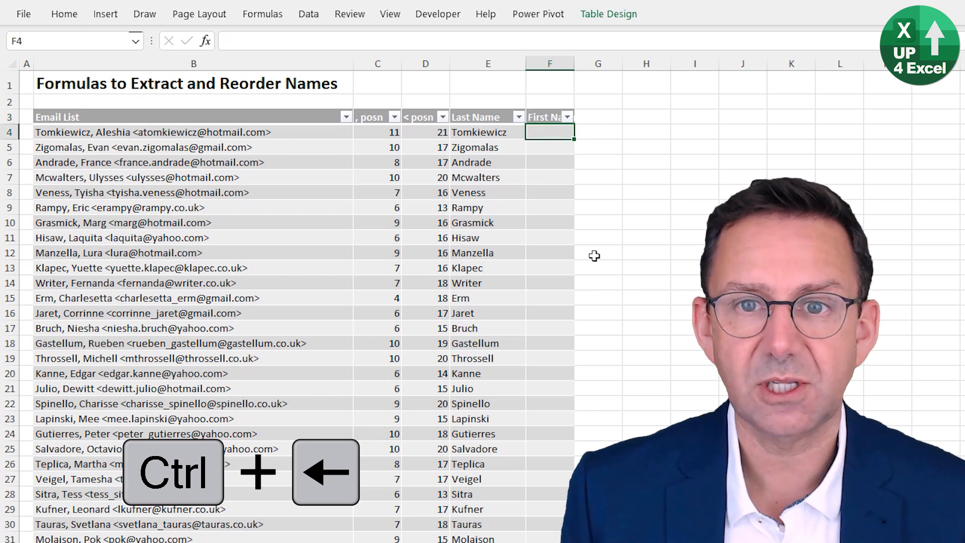
double_click(575, 63)
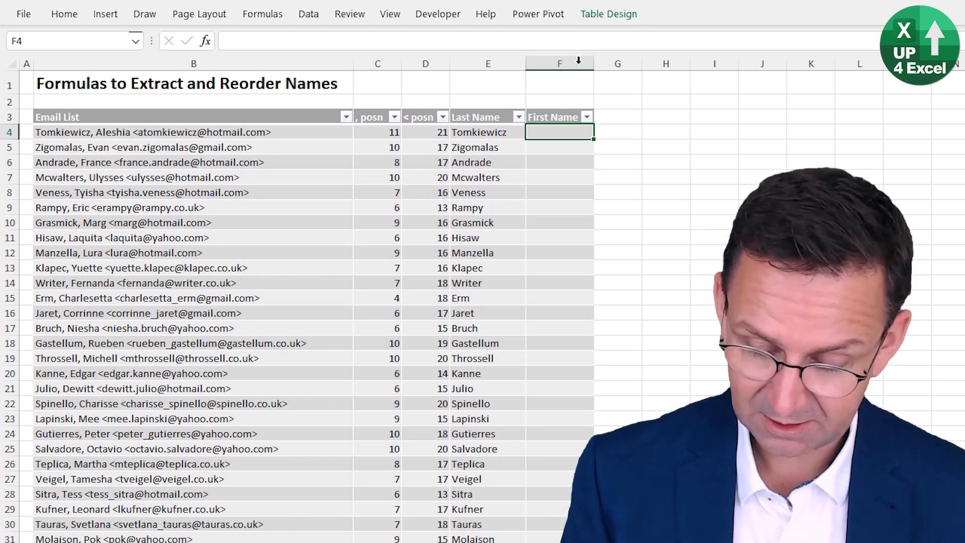
Fill the First Name column with =MID([@[Email List]],[@[, posn]]+2,[@[< posn]]-[@[, posn]]-3), entered in F4
text(=mid)
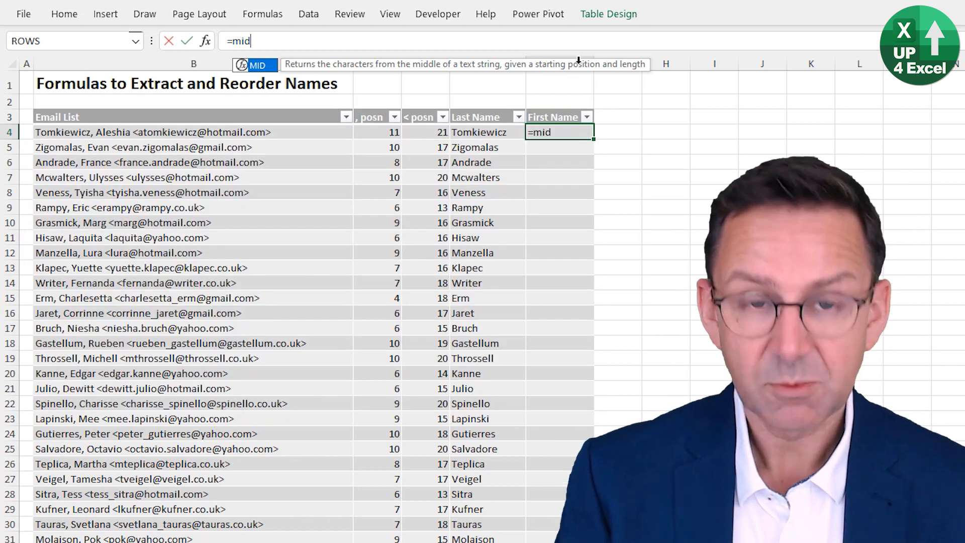
text(()
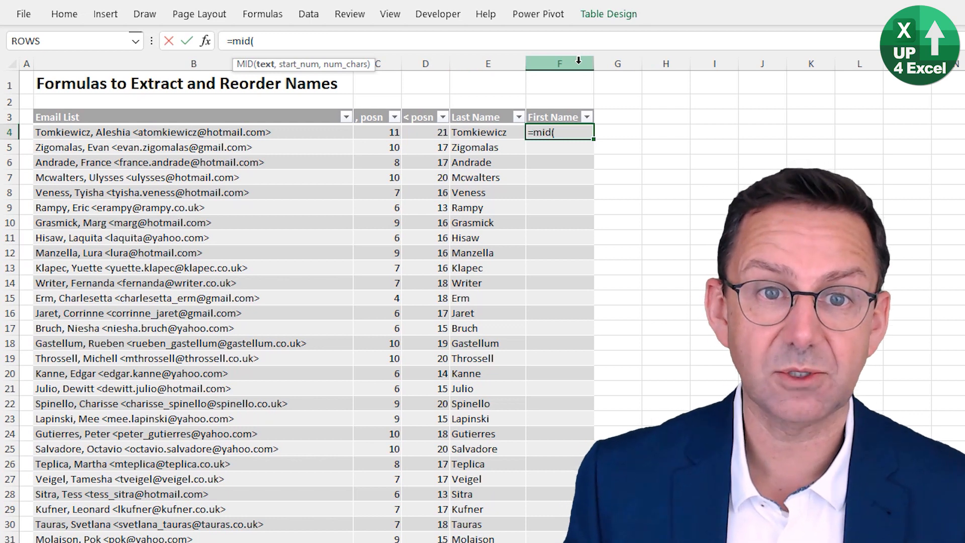
click(258, 132)
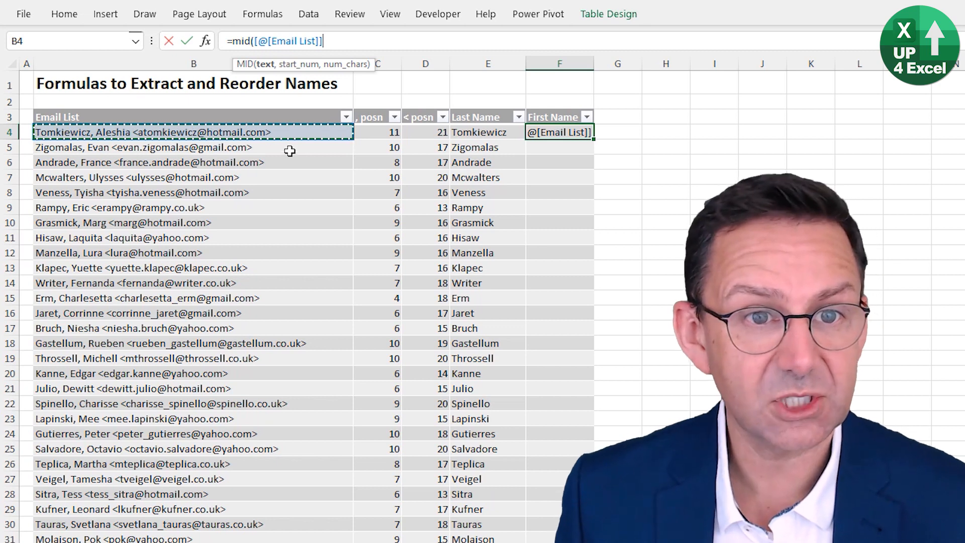
click(336, 124)
click(337, 130)
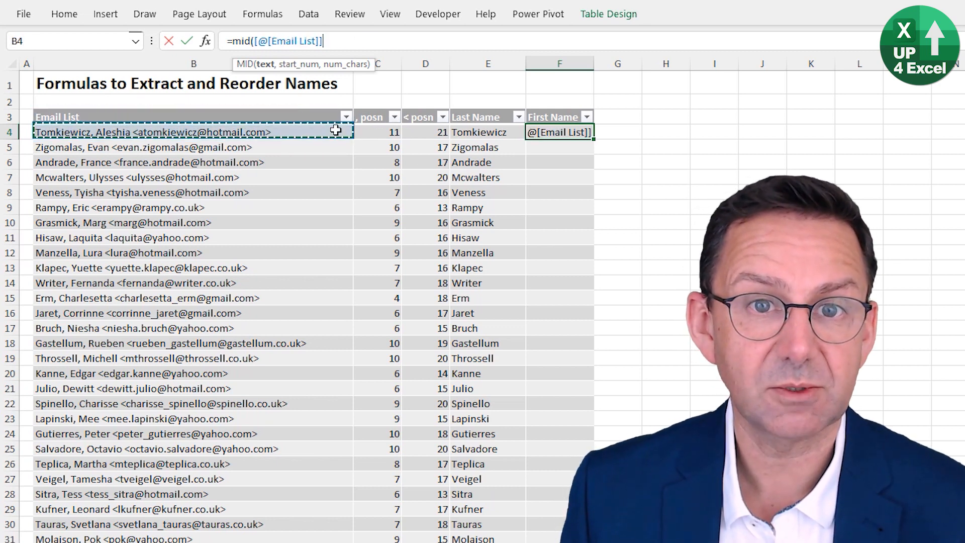
text(,)
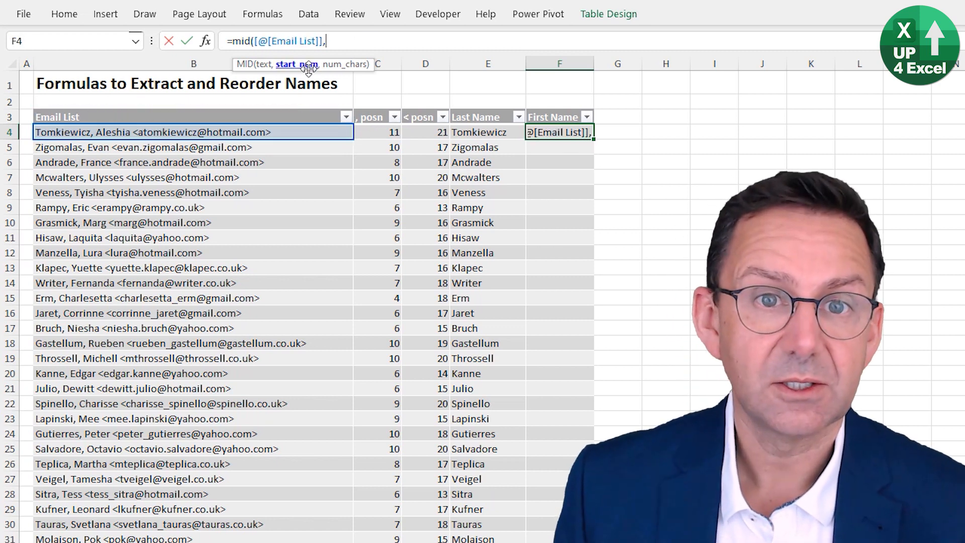
click(374, 135)
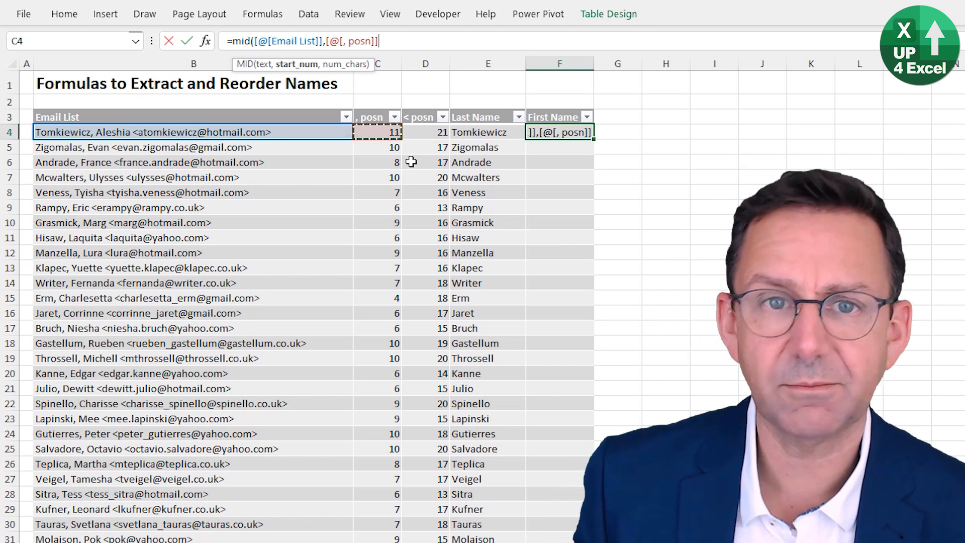
text(+2)
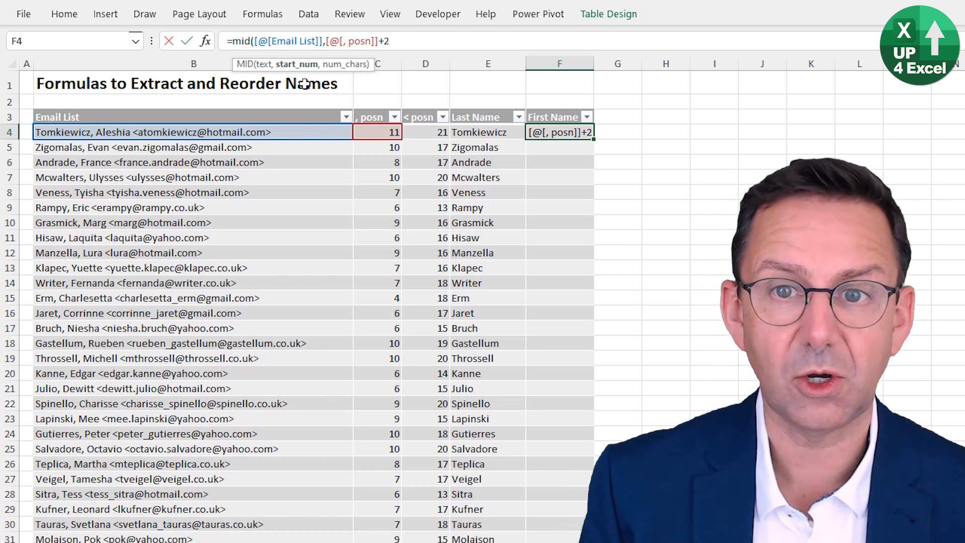
text(,)
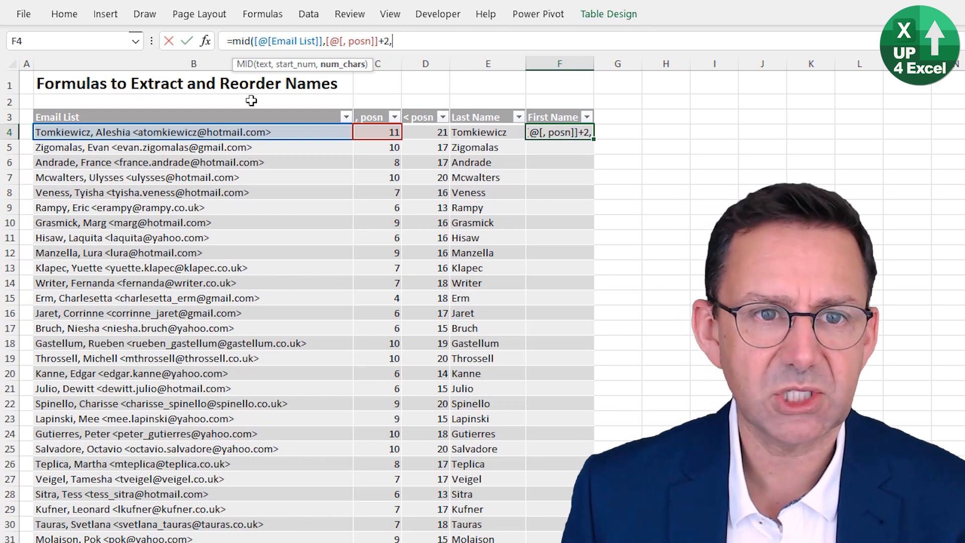
click(438, 132)
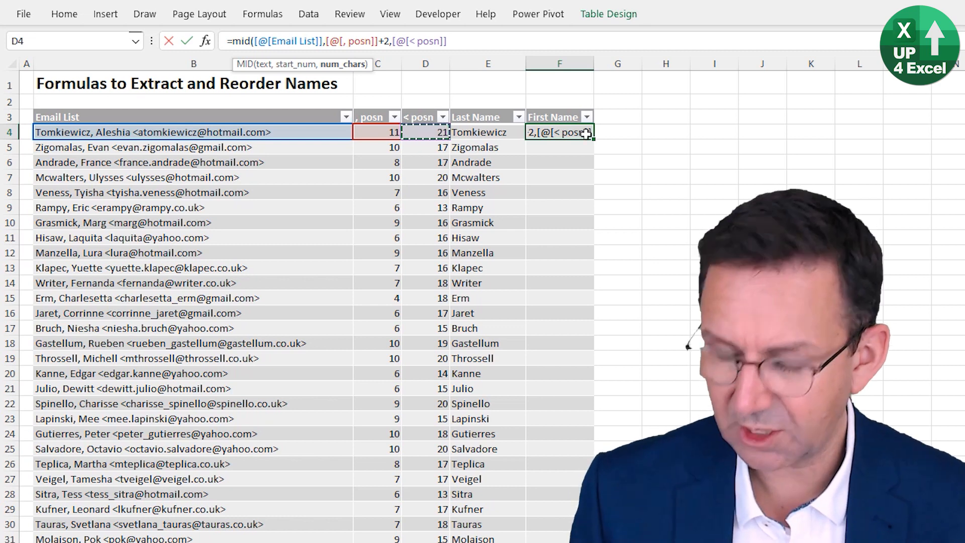
text(-)
click(392, 135)
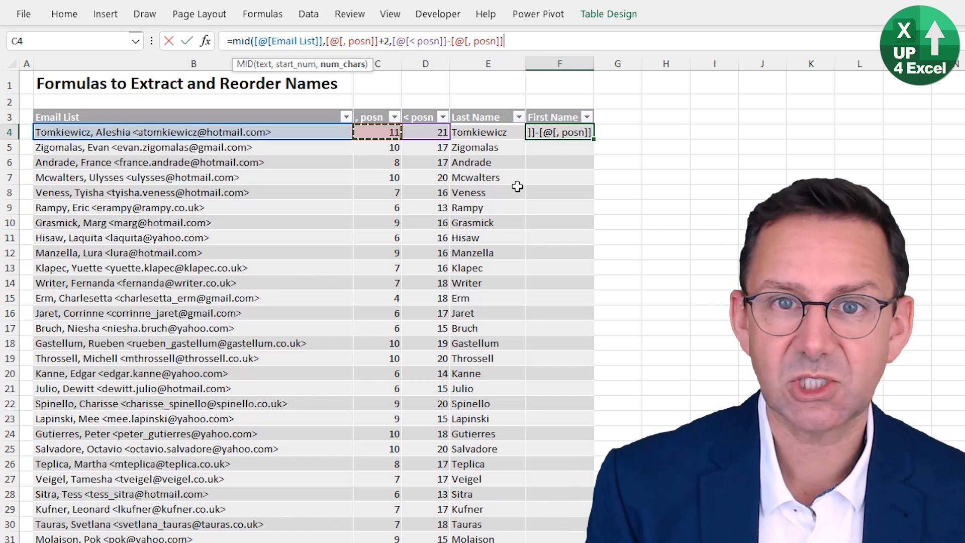
text(-)
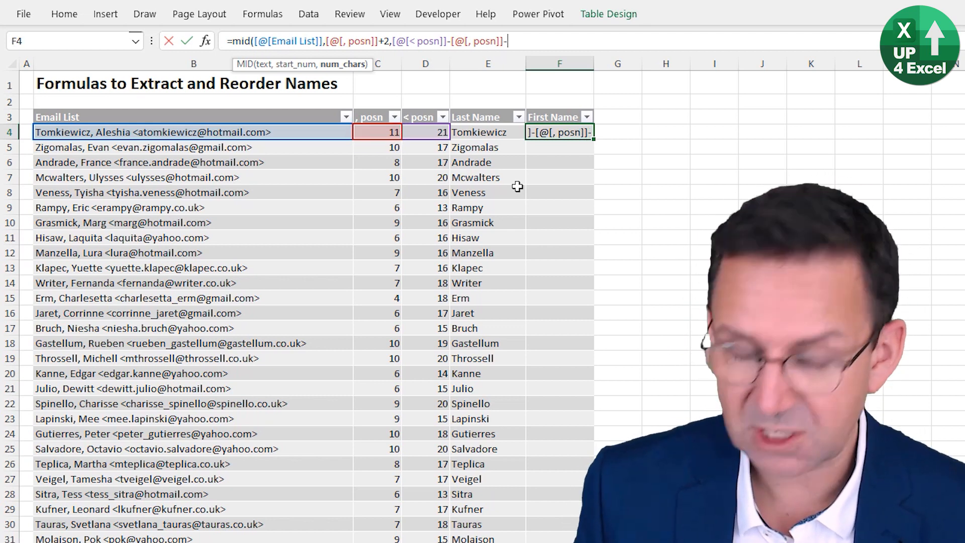
text(3)
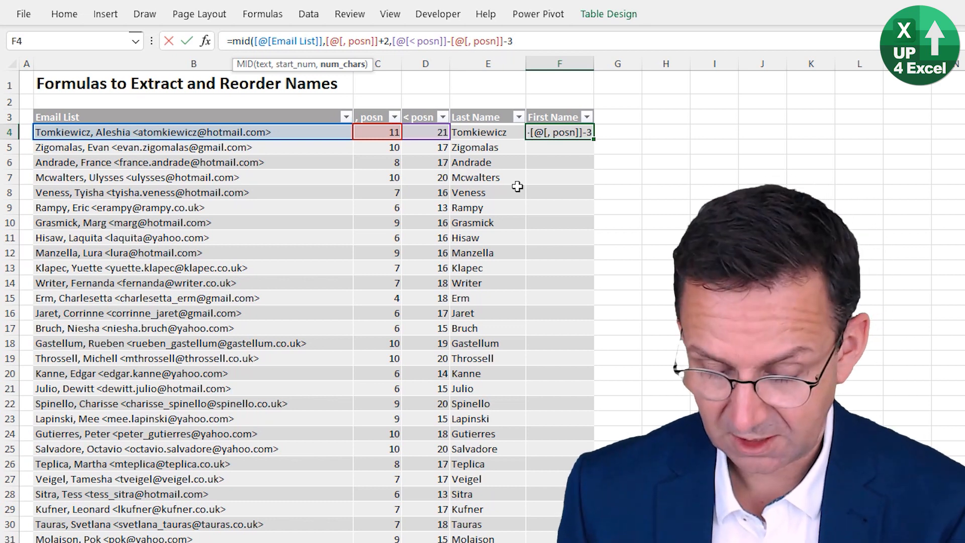
text())
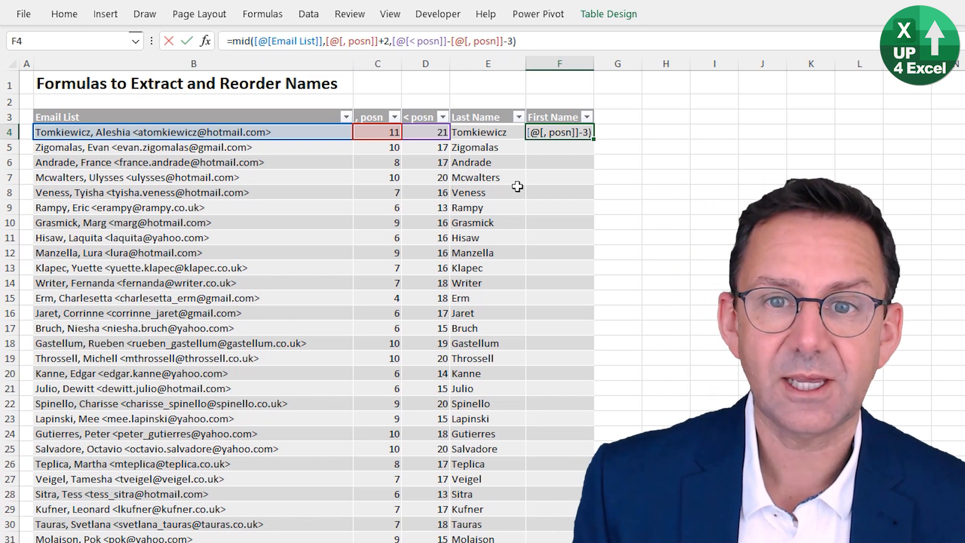
key(Return)
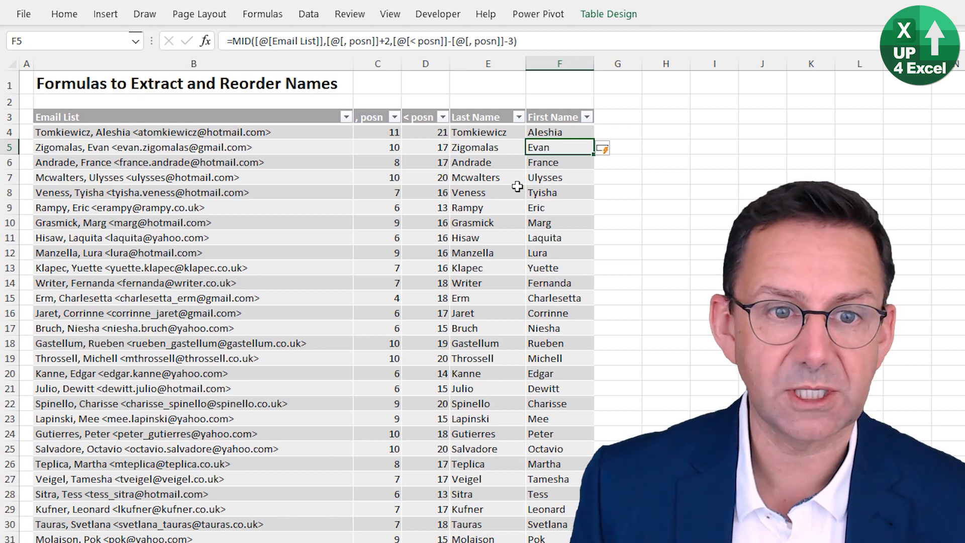
Add a table column headed "Full Name" in G3, beside the First Name column
click(533, 270)
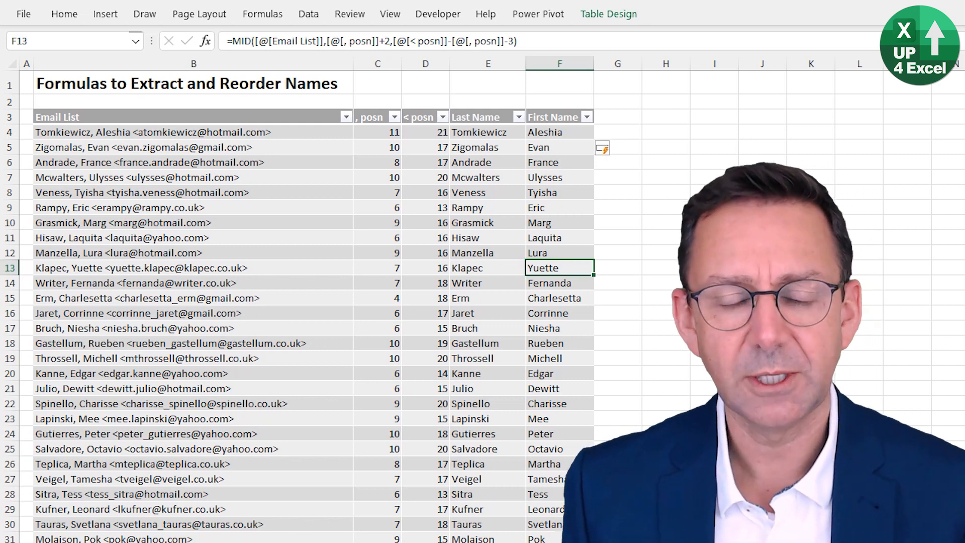
key(ctrl+Up)
key(Right)
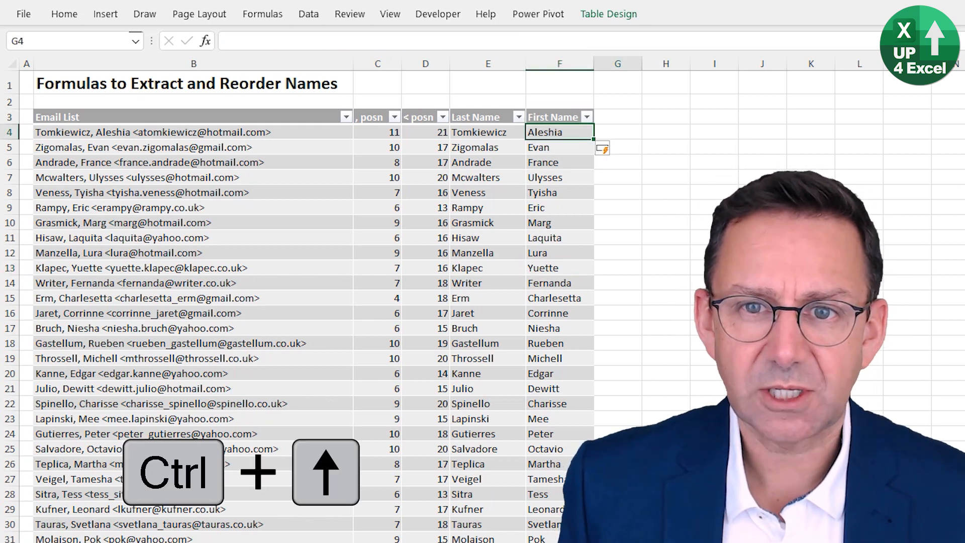
text(Full Name)
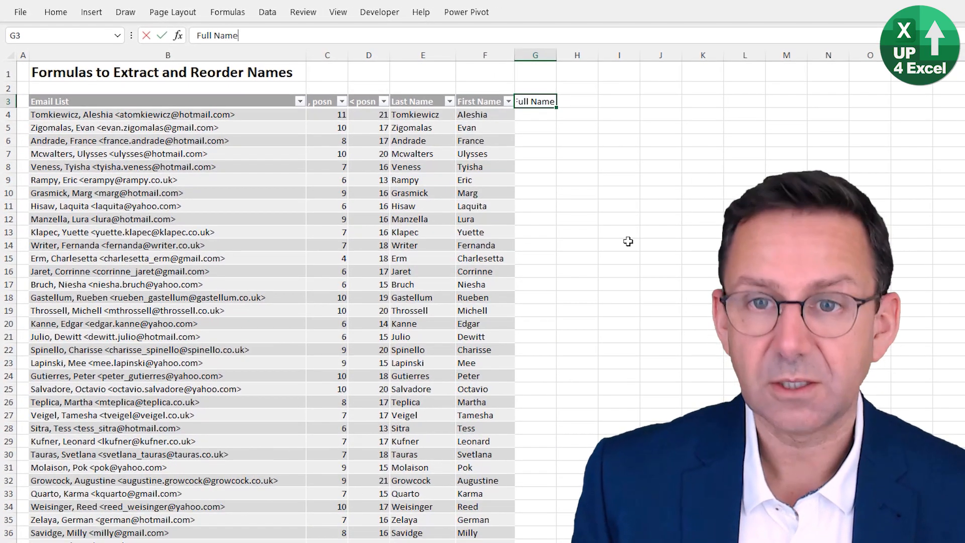
key(Return)
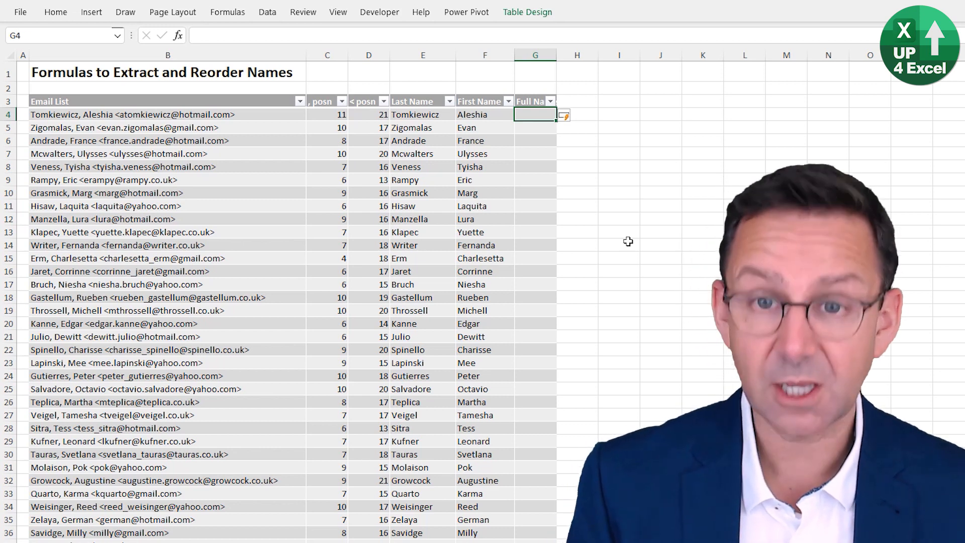
Fill the Full Name column with =[@[First Name]]&" "&[@[Last Name]], entered in G4, and fit column G's width to its contents
text(=)
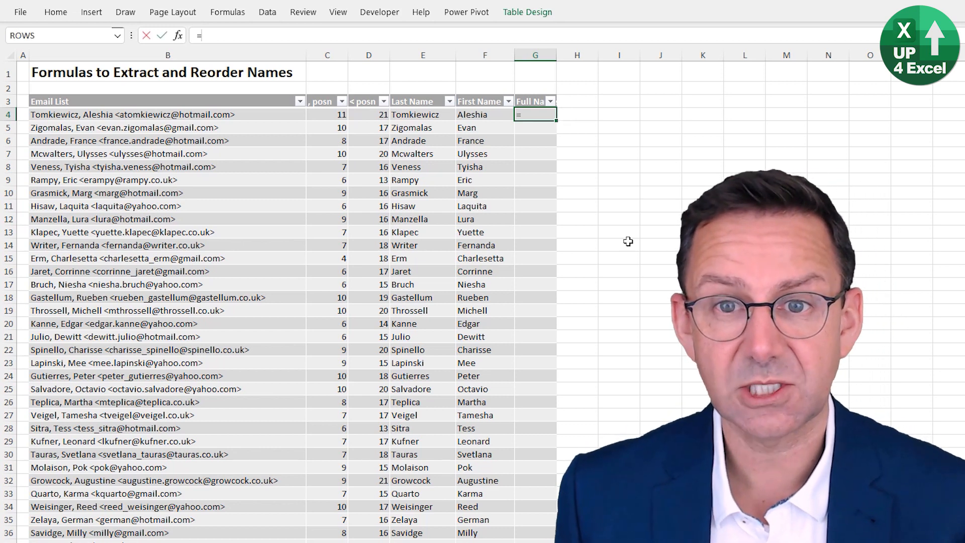
key(Left)
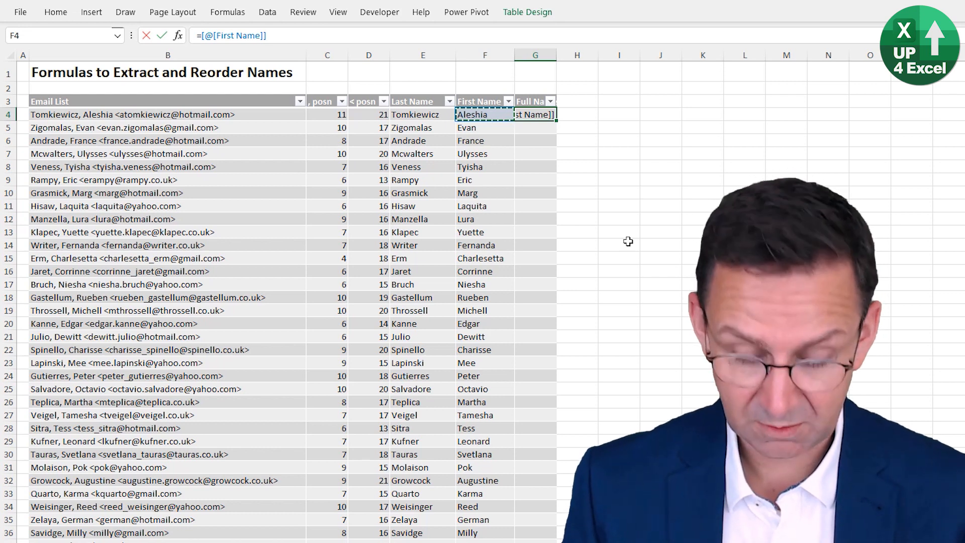
text(&)
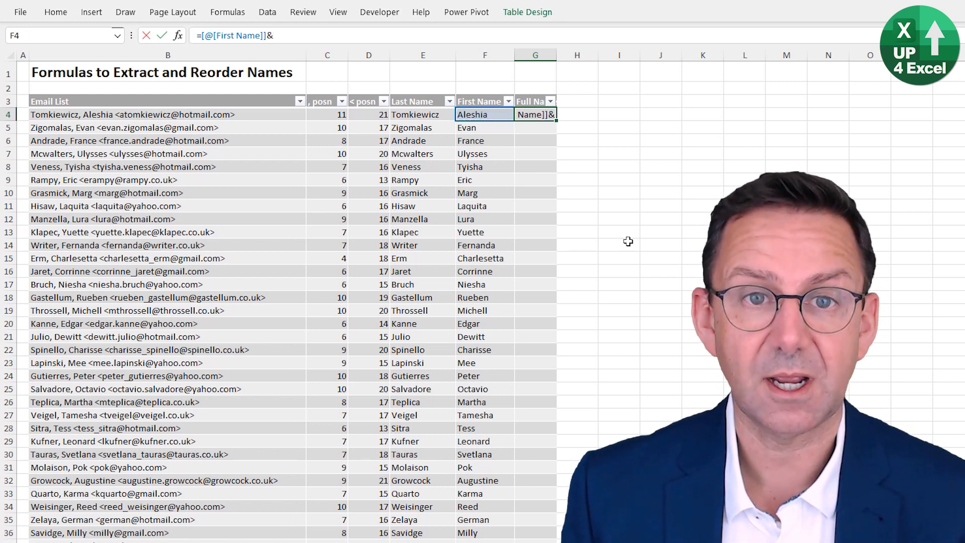
text(" ")
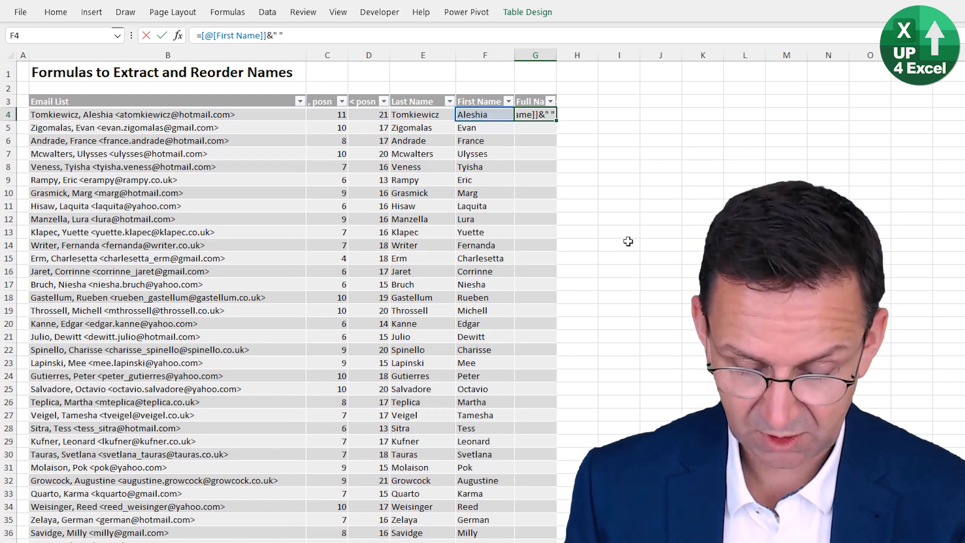
text(&)
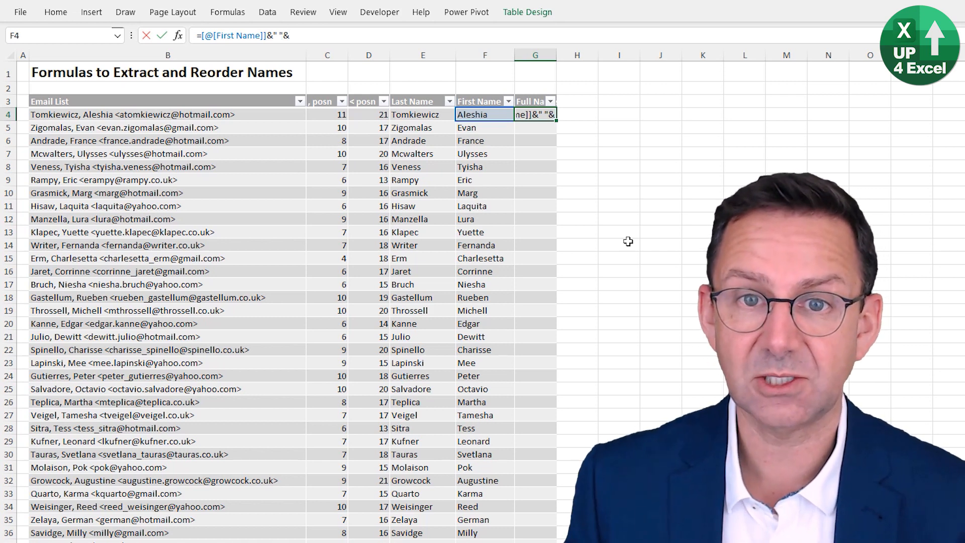
click(428, 114)
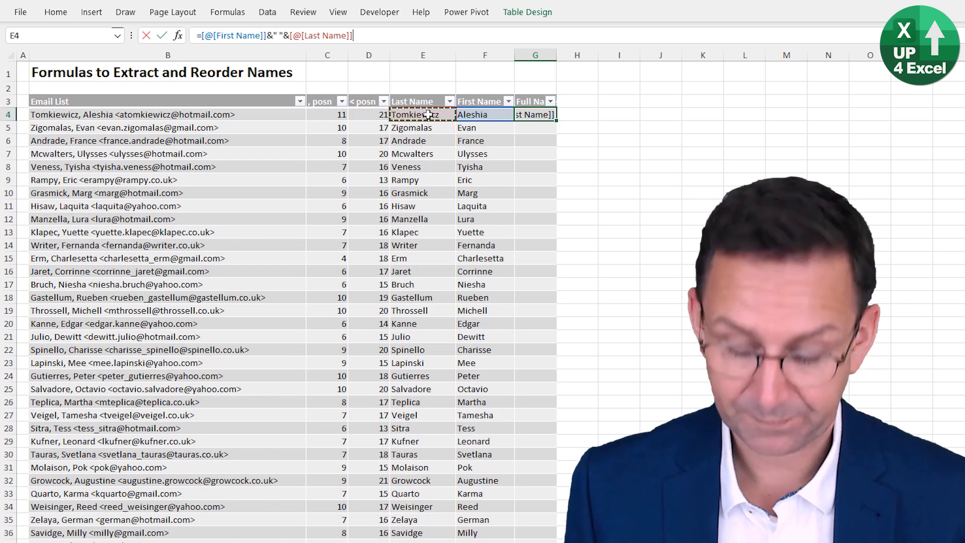
key(Return)
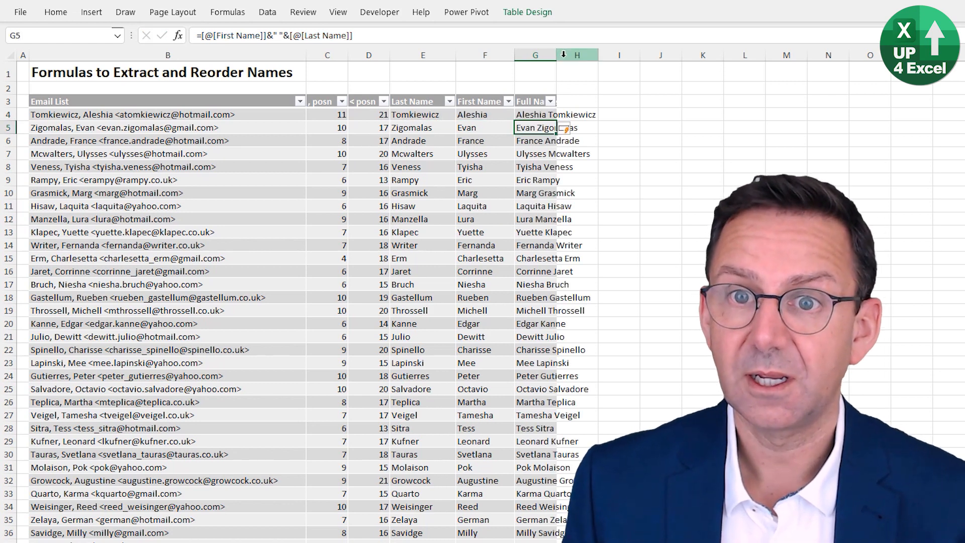
double_click(557, 54)
key(Up)
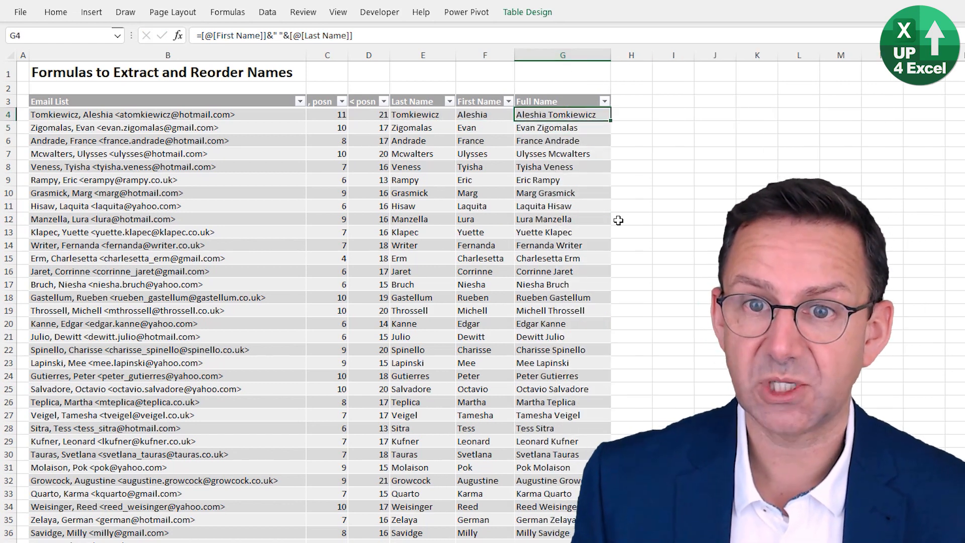
Copy the emails in B4:B30 of the New Names and Emails sheet and paste them at B477, directly beneath the formula table's last row
key(Down)
key(Down)
key(Down)
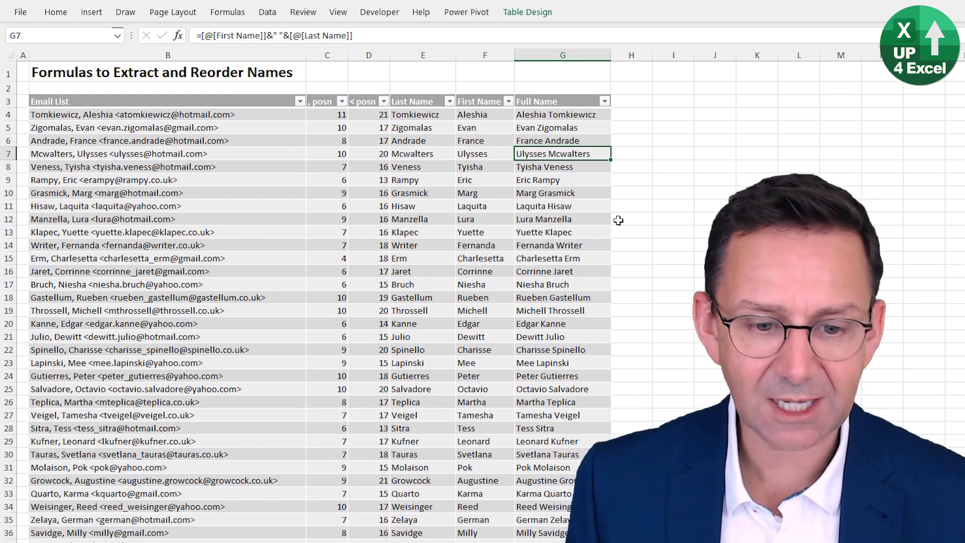
key(ctrl+Down)
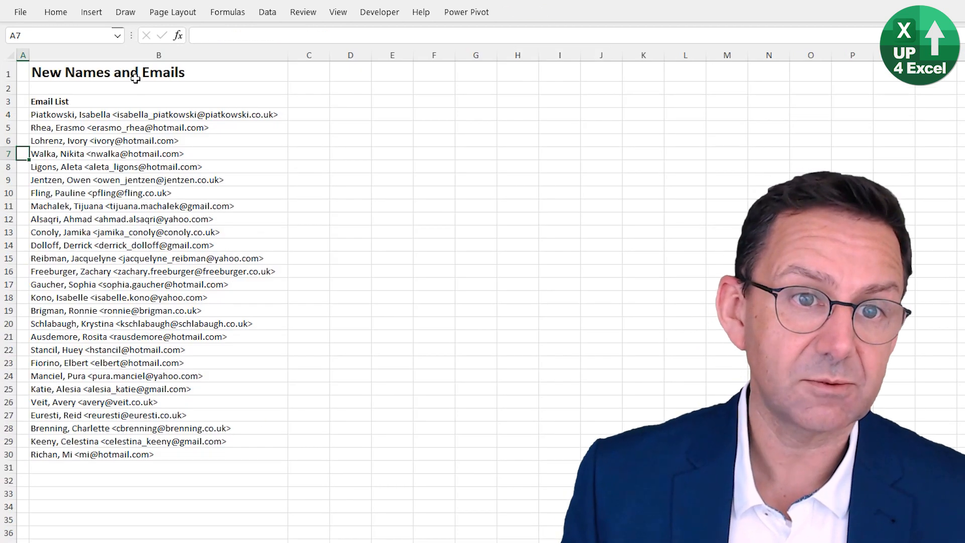
drag(137, 114, 137, 455)
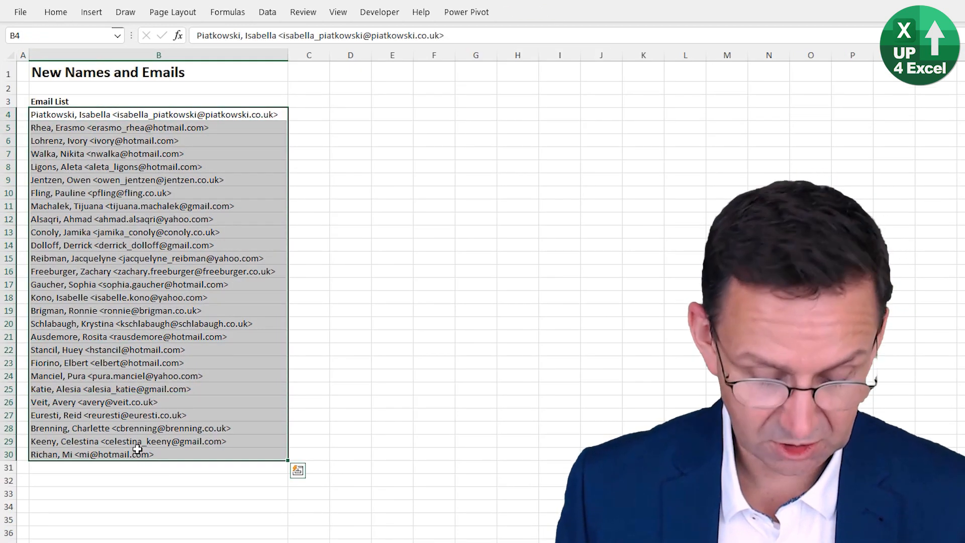
key(ctrl+c)
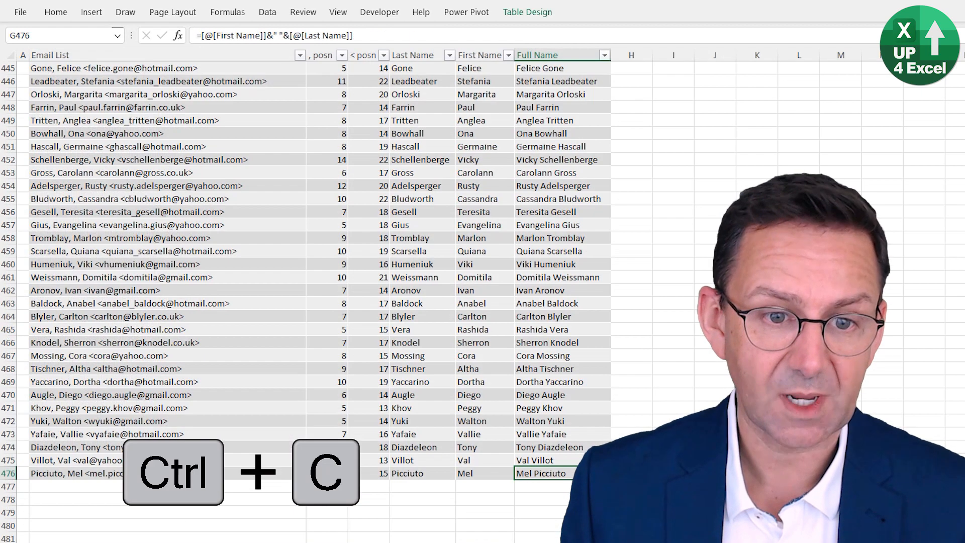
click(76, 486)
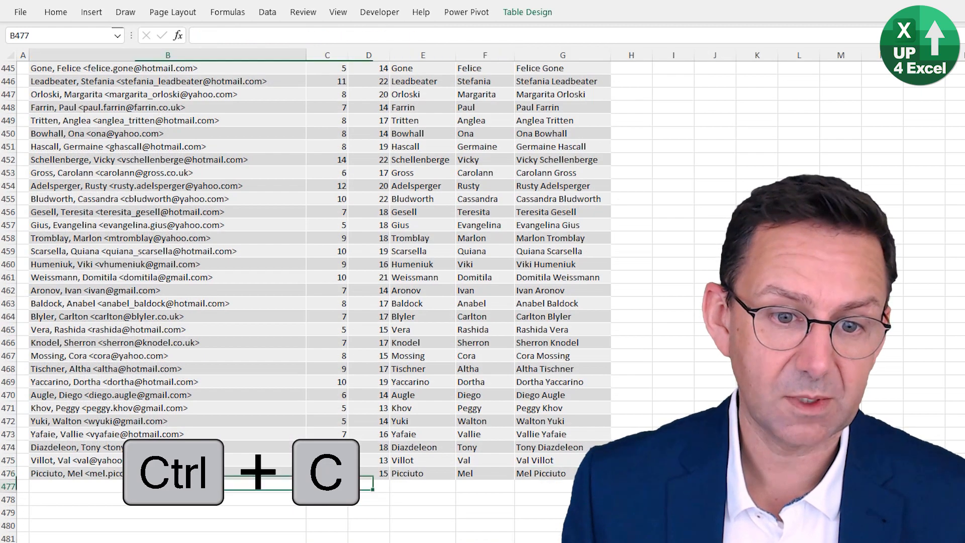
right_click(179, 486)
click(229, 185)
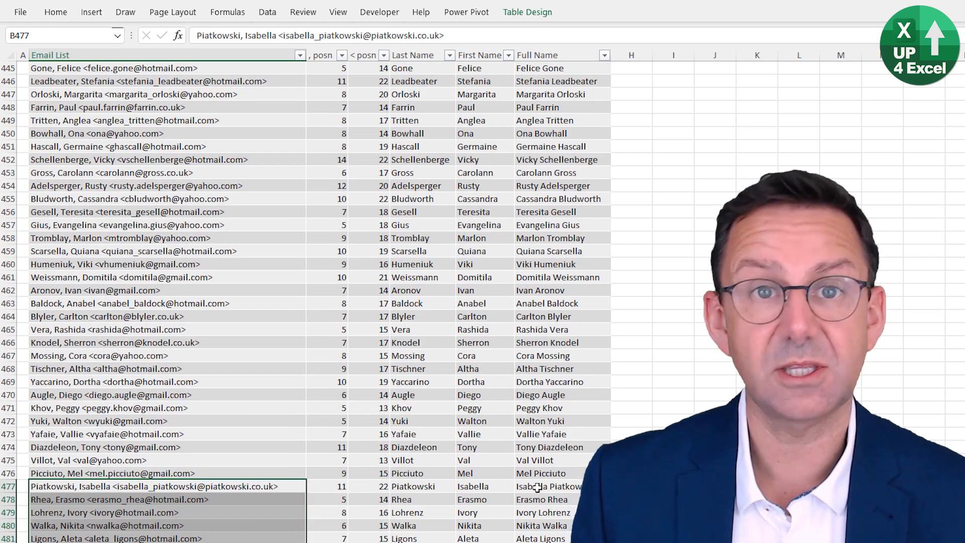
scroll(532, 487, down, 5)
scroll(537, 478, down, 3)
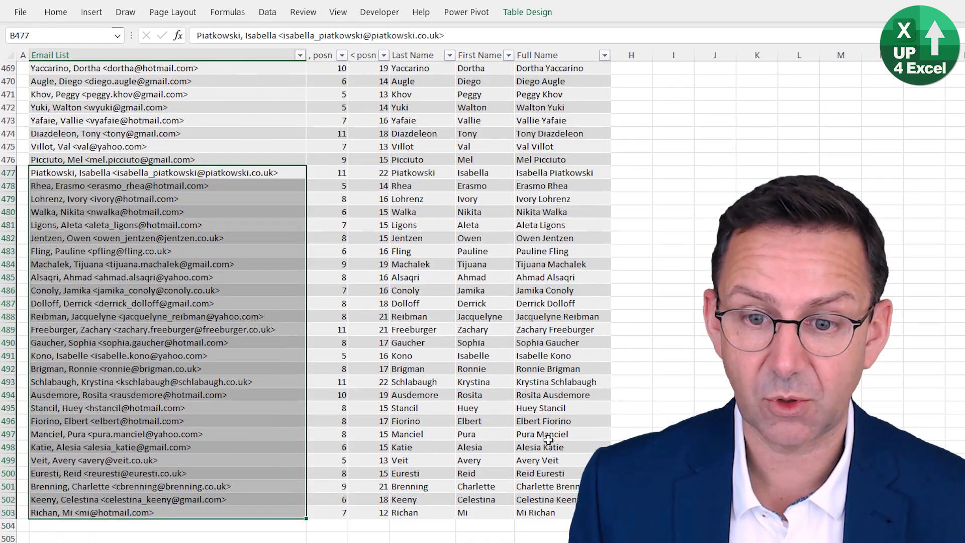
scroll(533, 466, up, 5)
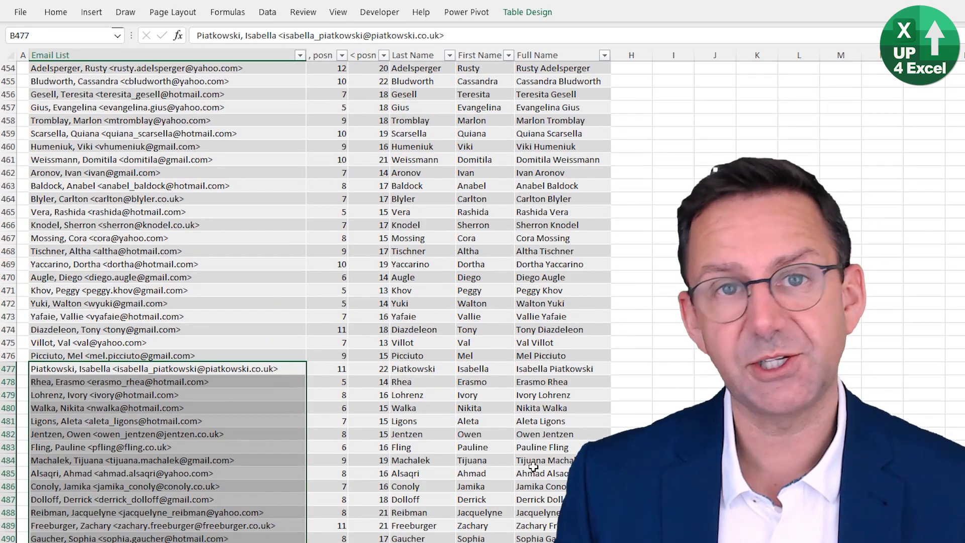
key(ctrl+Up)
key(ctrl+Up)
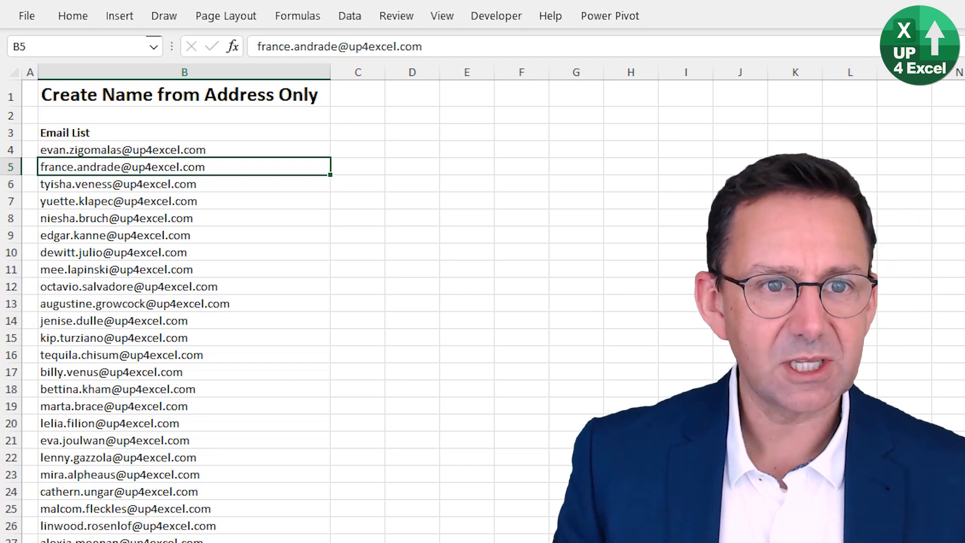
Convert the email list in B3:B134 of the Create Name from Address Only sheet into a table with headers
key(Up)
key(Down)
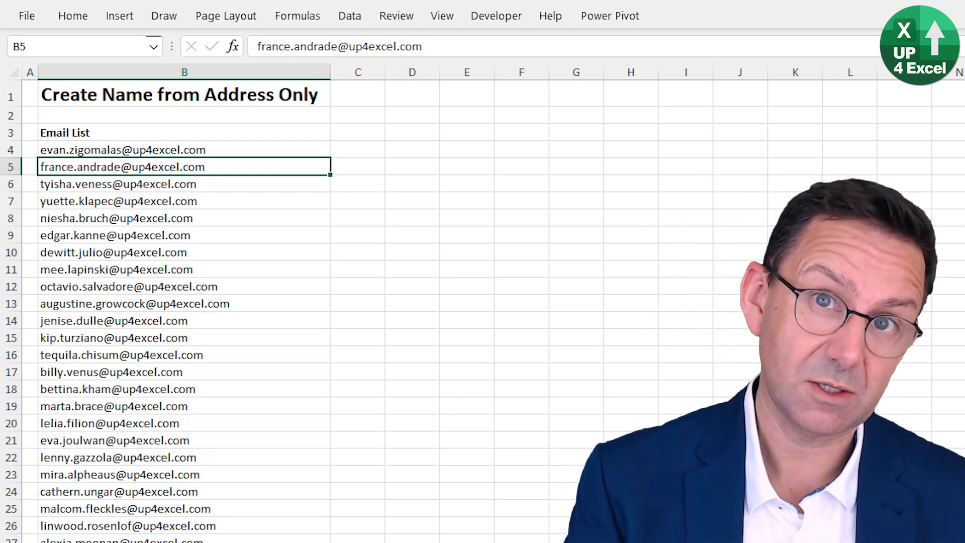
key(ctrl+t)
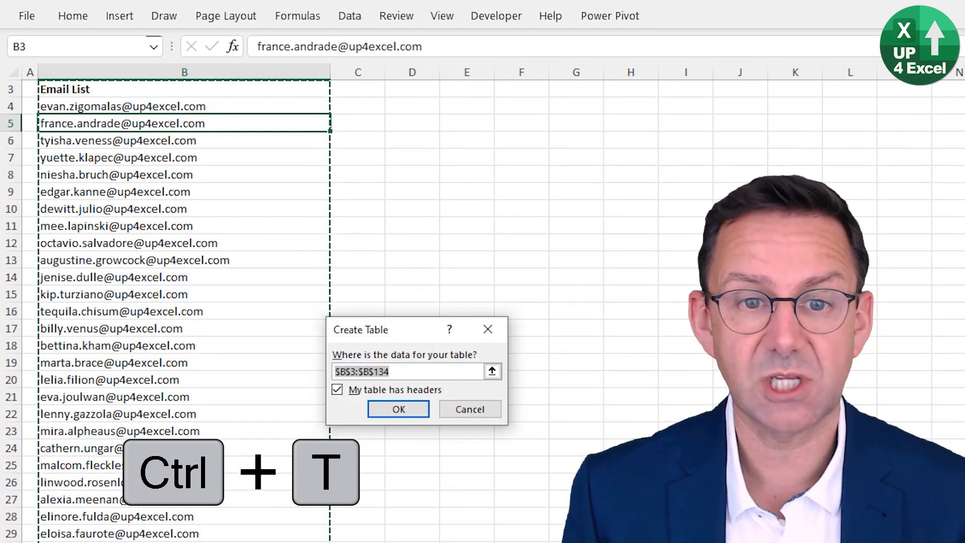
key(Return)
key(Up)
key(Up)
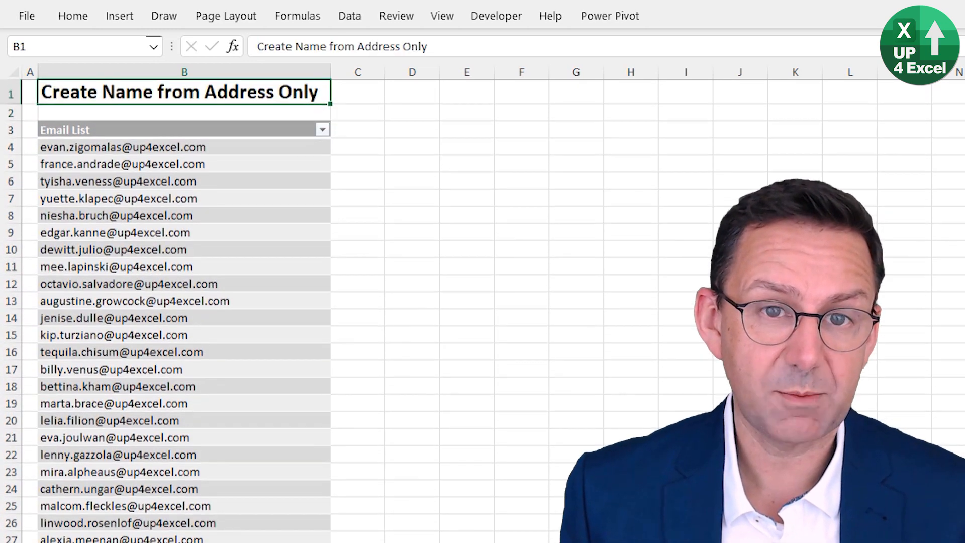
Add a table column headed ". Posn" in C3, beside the Email List column
key(Down)
key(Down)
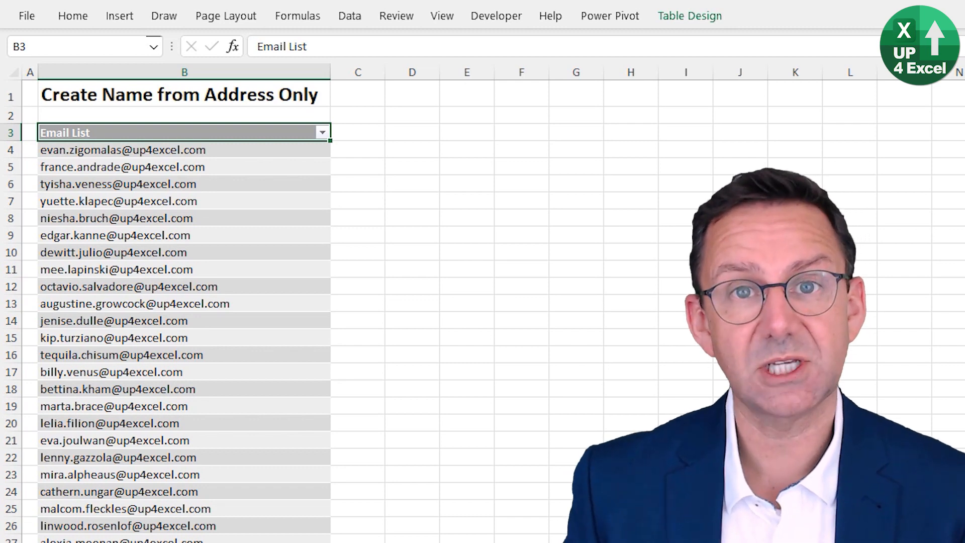
key(Up)
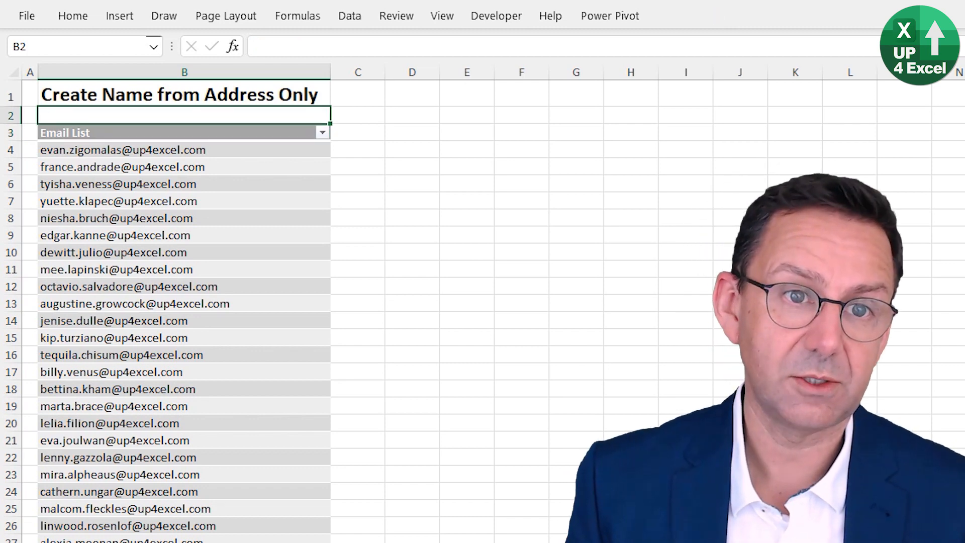
key(Down)
key(Down)
key(Right)
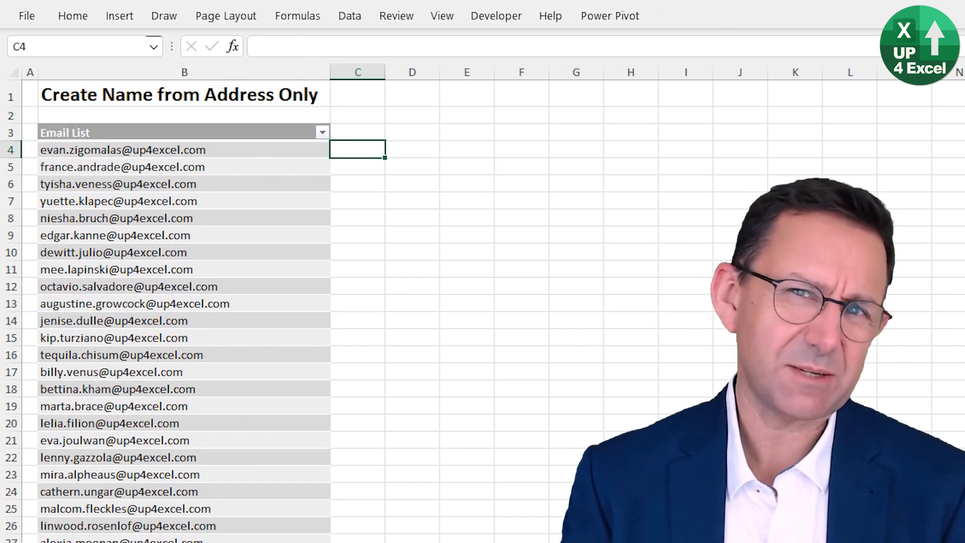
key(Up)
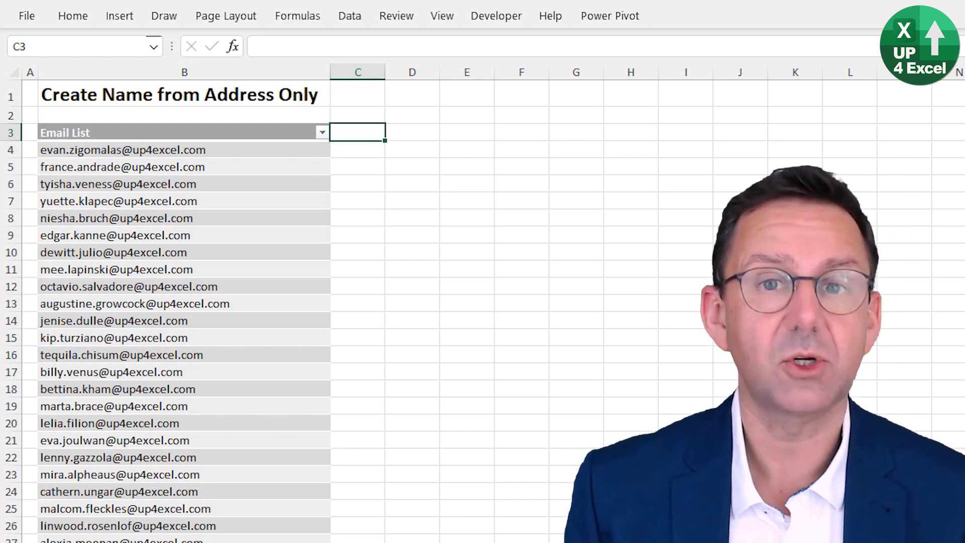
text(. Posn)
key(Return)
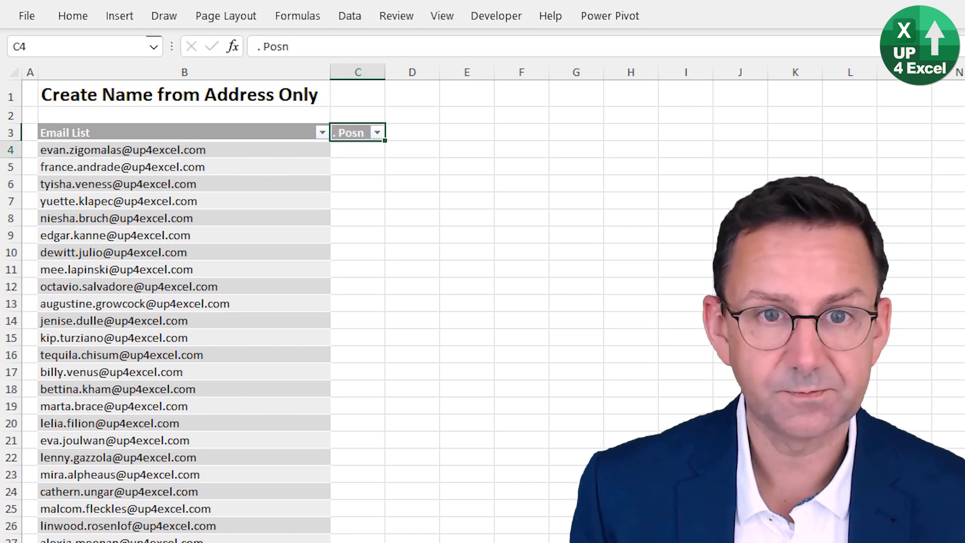
Add a table column headed "@ posn" in D3, entering the heading as text with a leading apostrophe
key(Right)
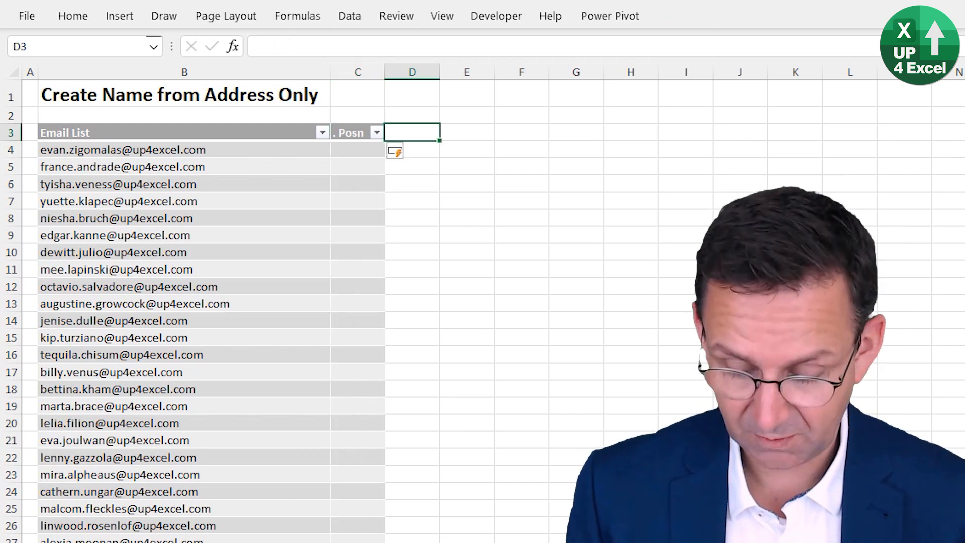
text(@ posn)
key(Return)
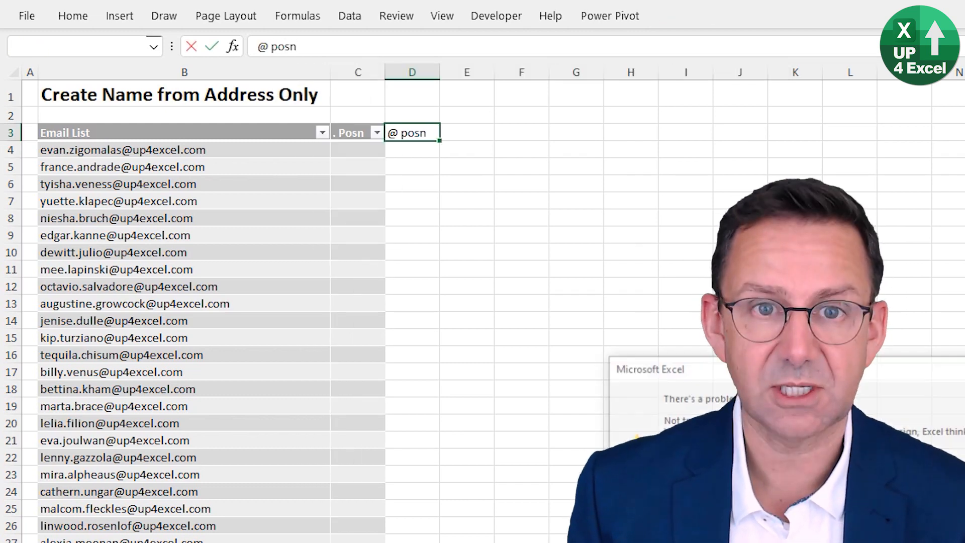
key(Return)
key(ctrl+Left)
key(ctrl+Left)
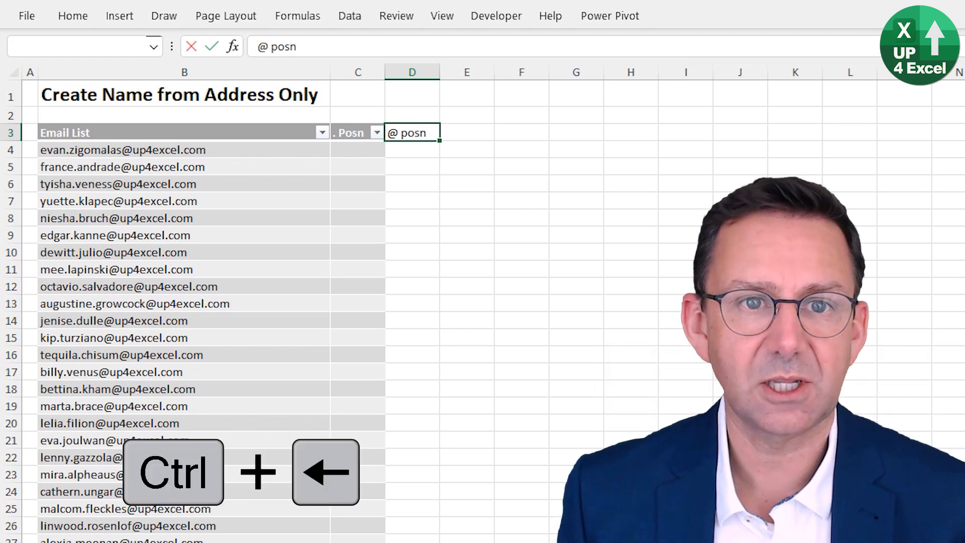
text(')
key(Return)
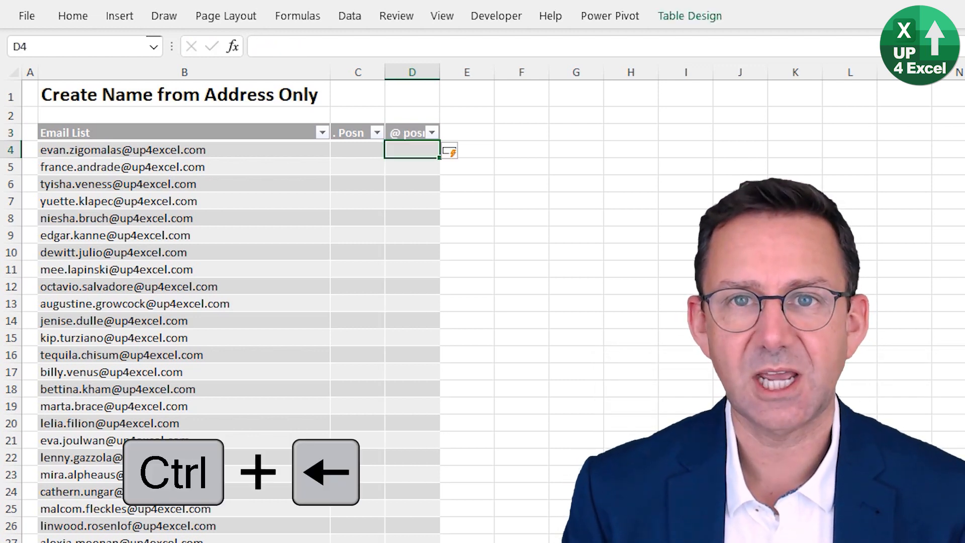
key(Up)
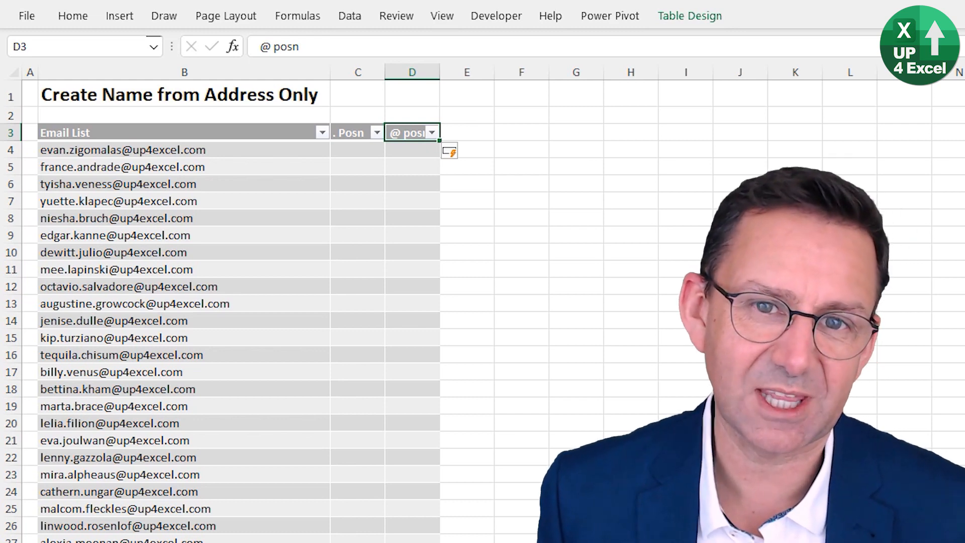
Fill the . Posn column with =FIND(".",[@[Email List]]), entered in C4
key(Down)
key(Left)
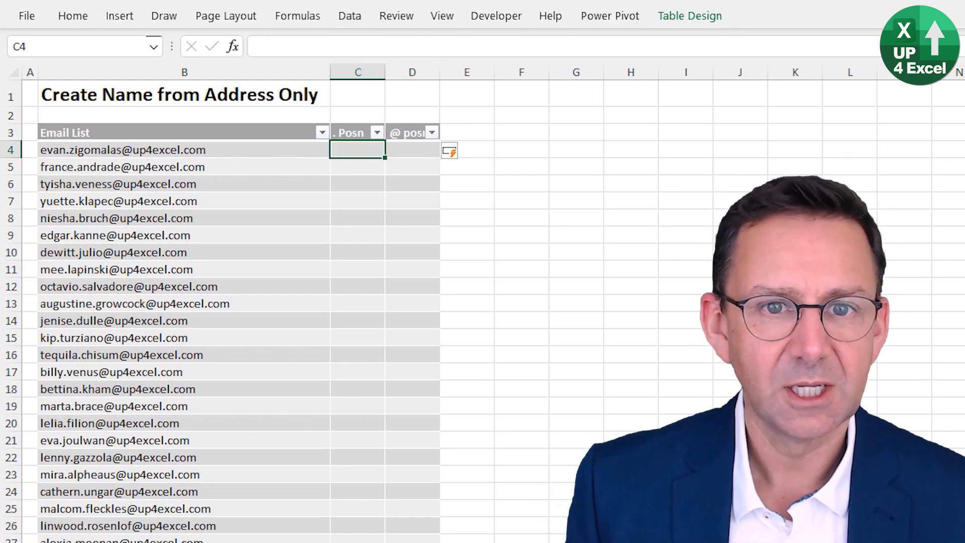
text(=find)
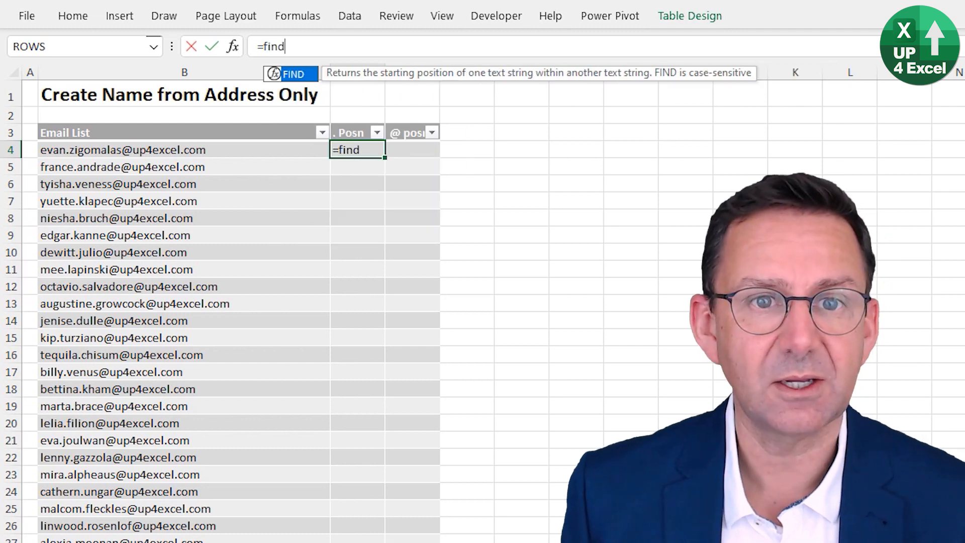
key(Tab)
text(")
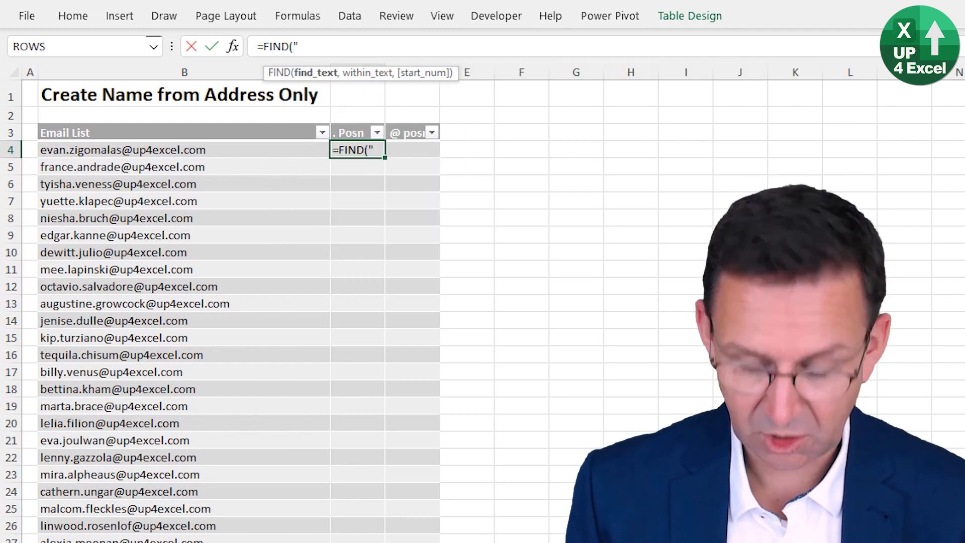
text(.",)
key(Left)
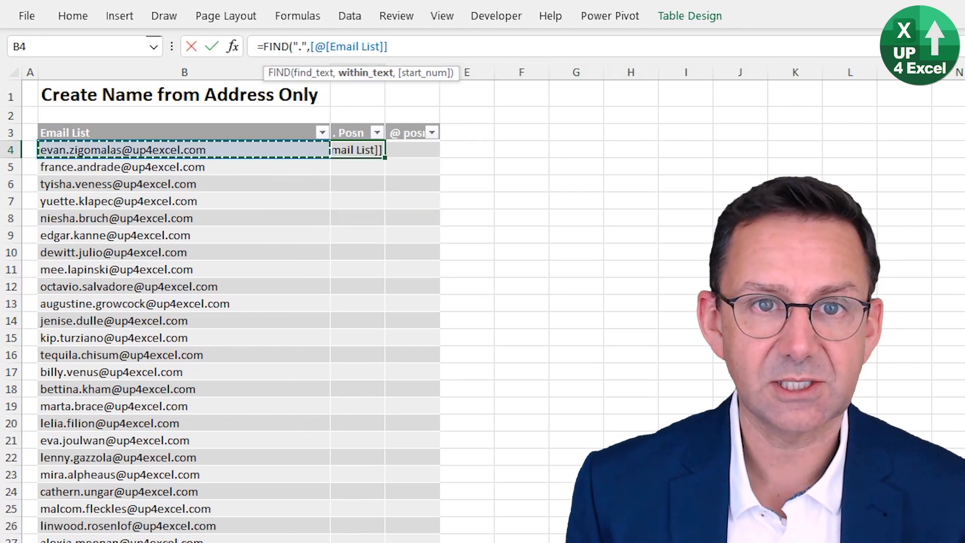
text())
key(BackSpace)
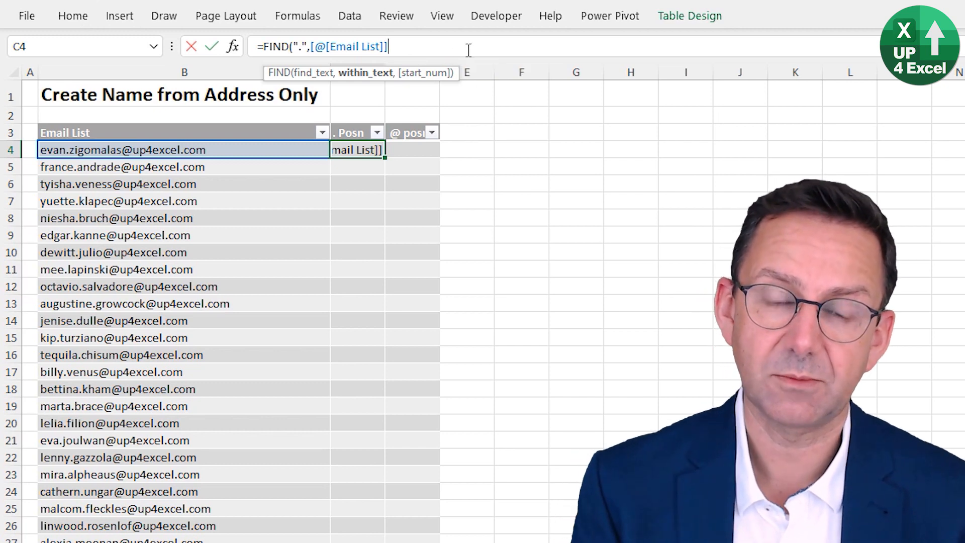
text())
key(Return)
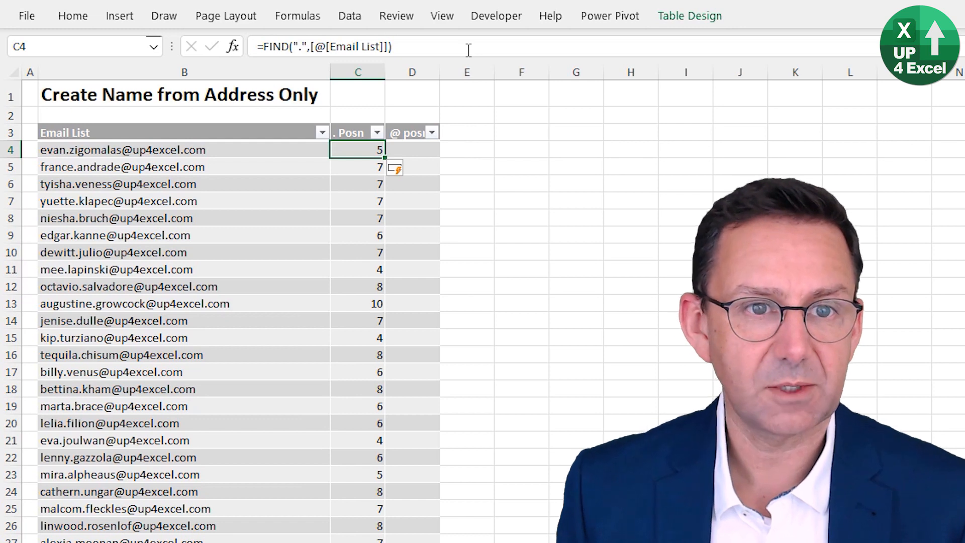
Copy the C4 formula into D4 and change its search text to "@", filling the @ posn column with =FIND("@",[@[Email List]])
key(ctrl+c)
key(Right)
key(ctrl+v)
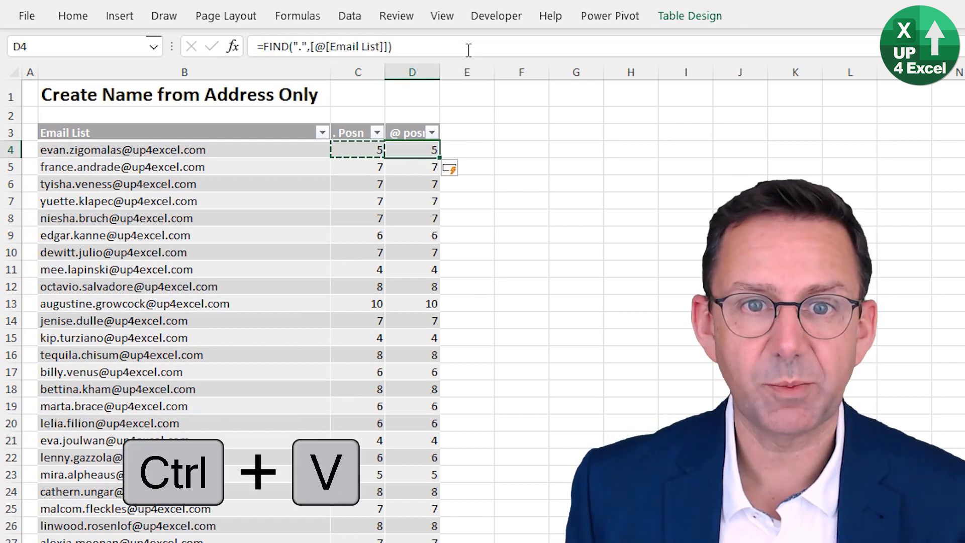
click(303, 46)
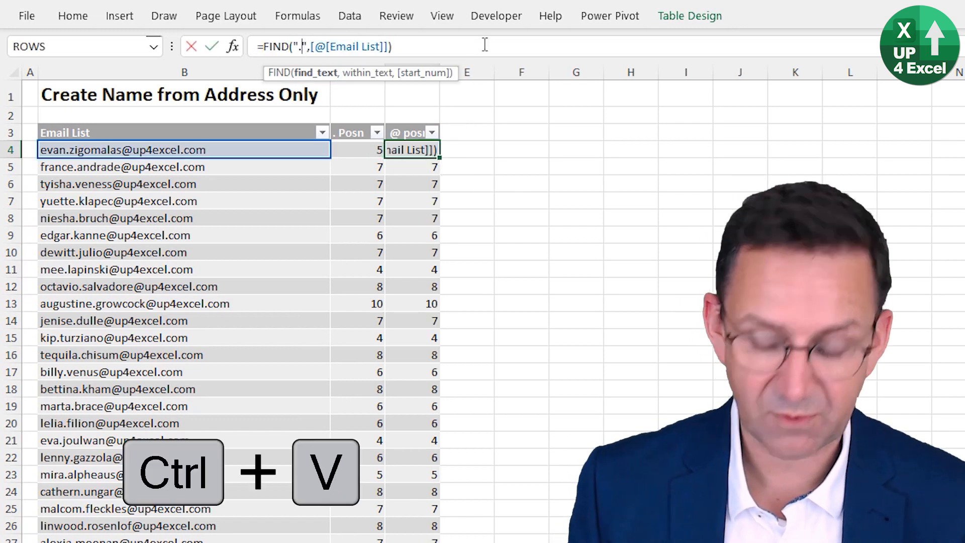
key(BackSpace)
text(@)
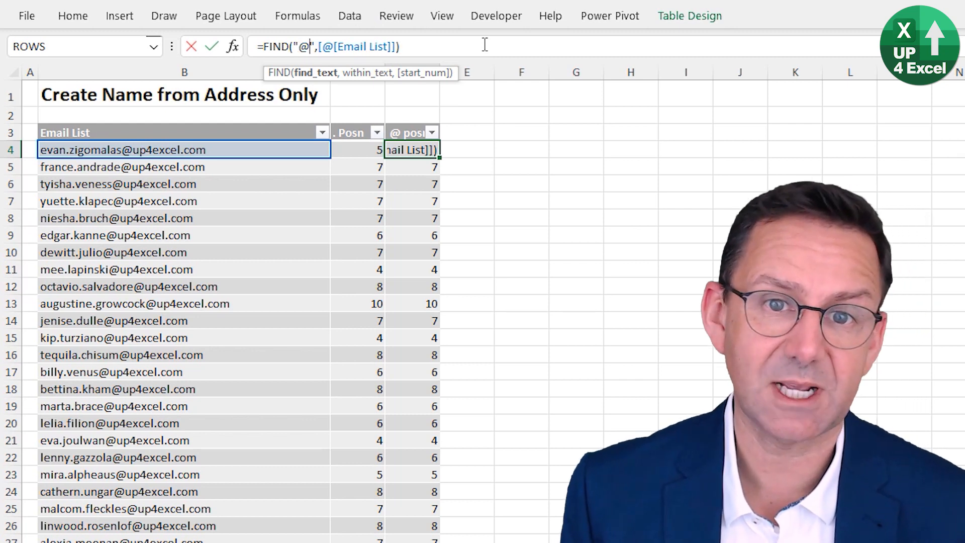
key(Return)
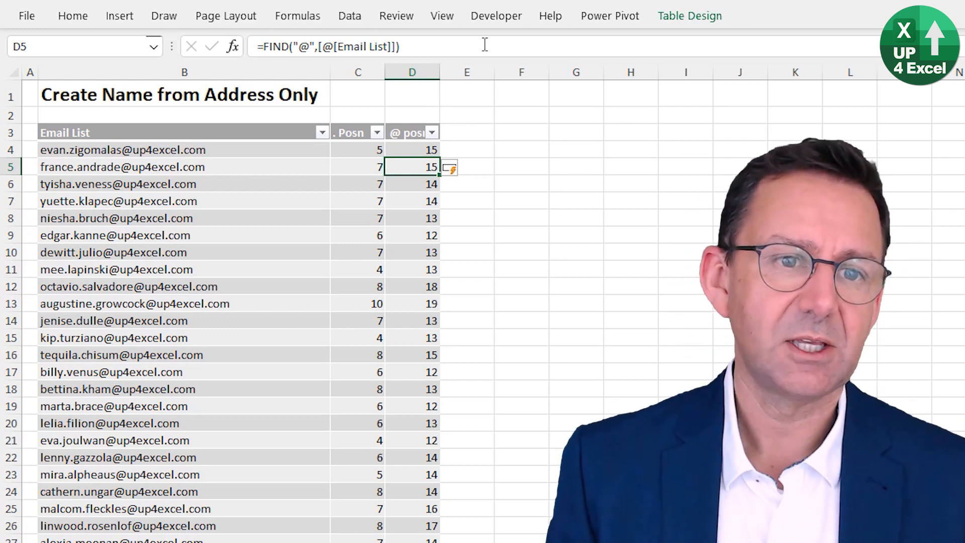
Fill a new table column E with =LEFT([@[Email List]],[@[. Posn]]-1), entered in E4, and fit the column's width to its contents
key(Up)
key(Left)
key(Right)
key(Right)
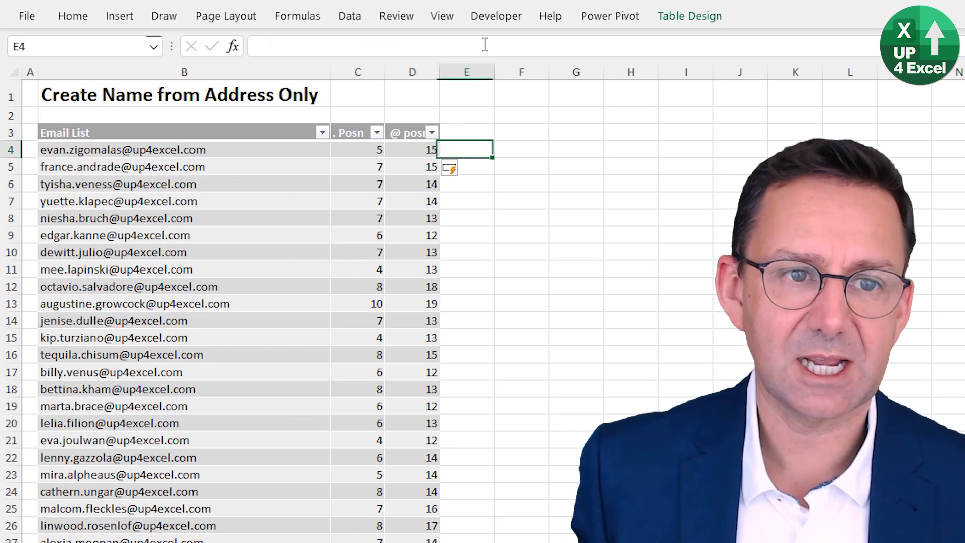
text(=left()
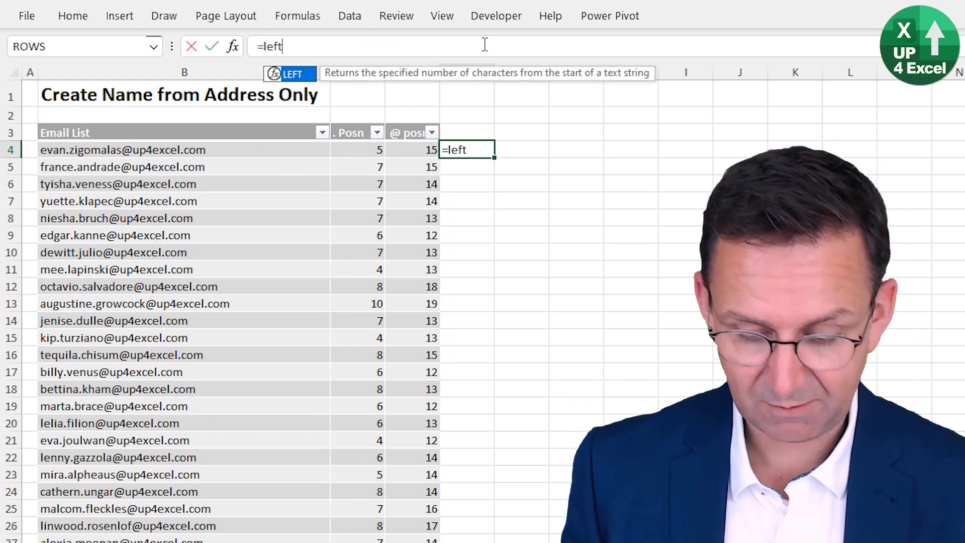
key(Left)
key(Left)
key(Left)
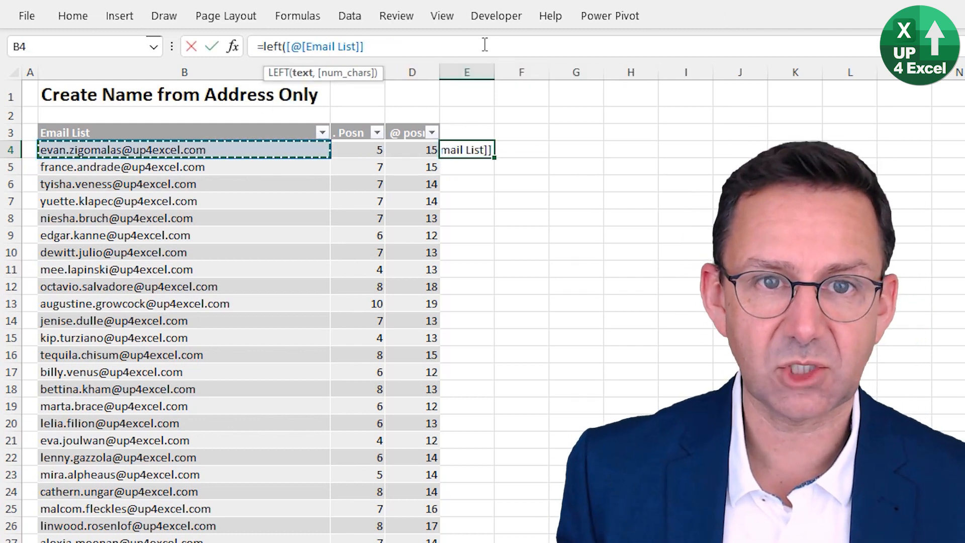
text(,)
key(Left)
key(Left)
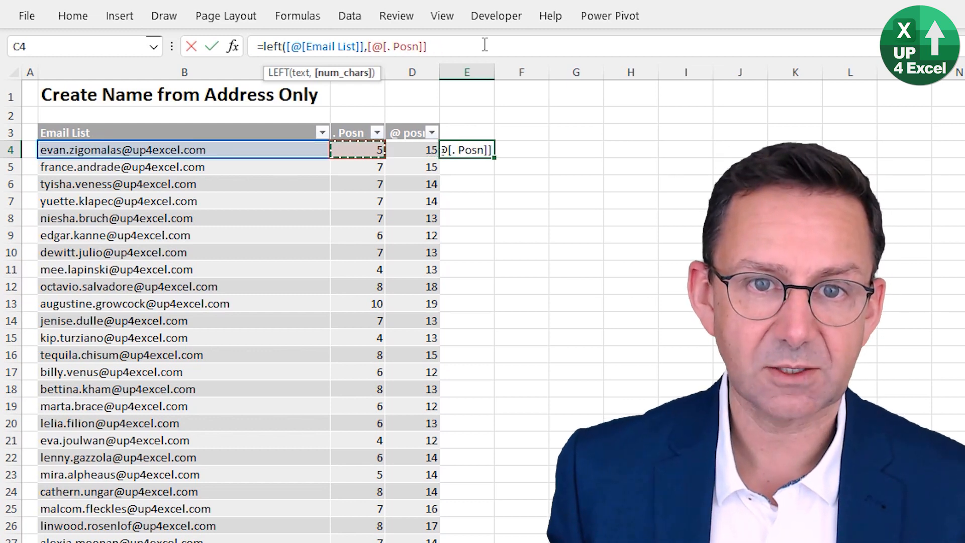
text(-1)
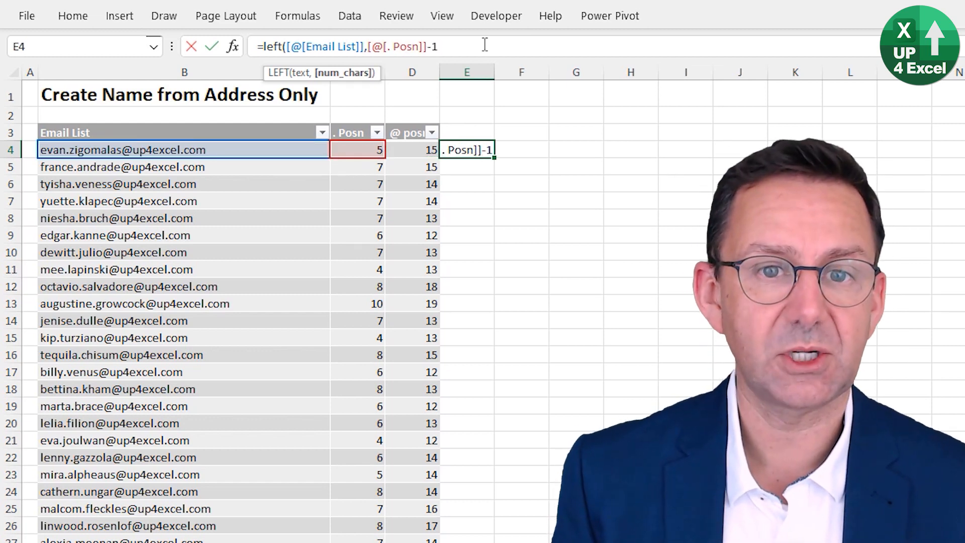
text())
key(Return)
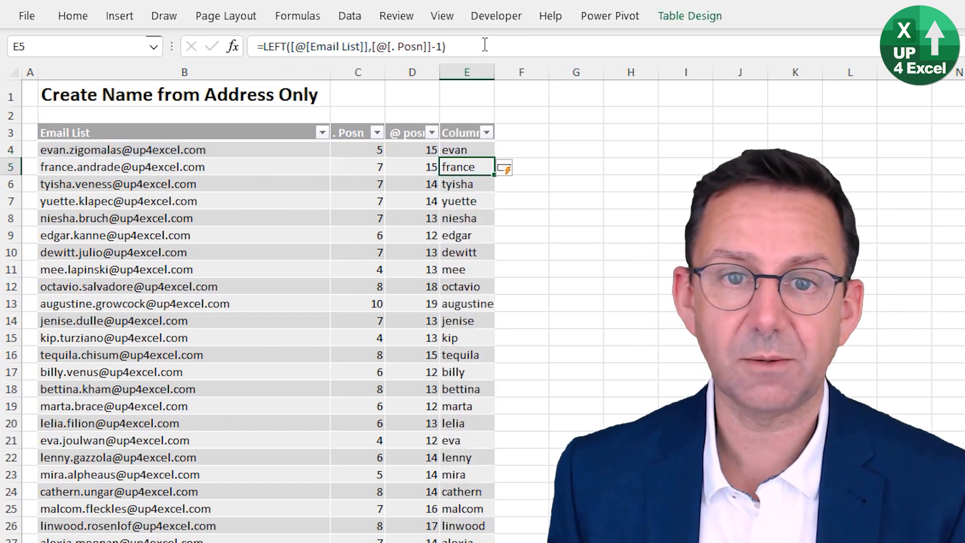
key(Up)
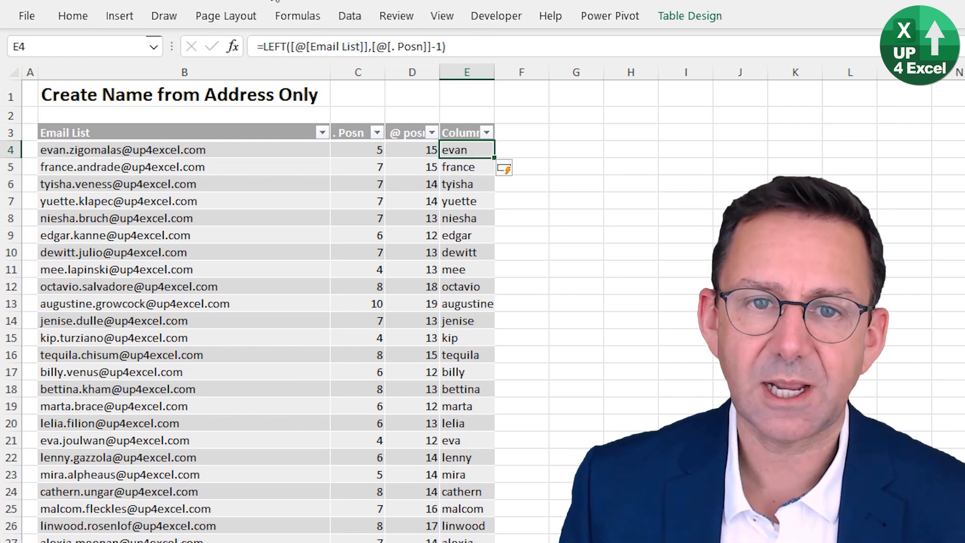
double_click(495, 71)
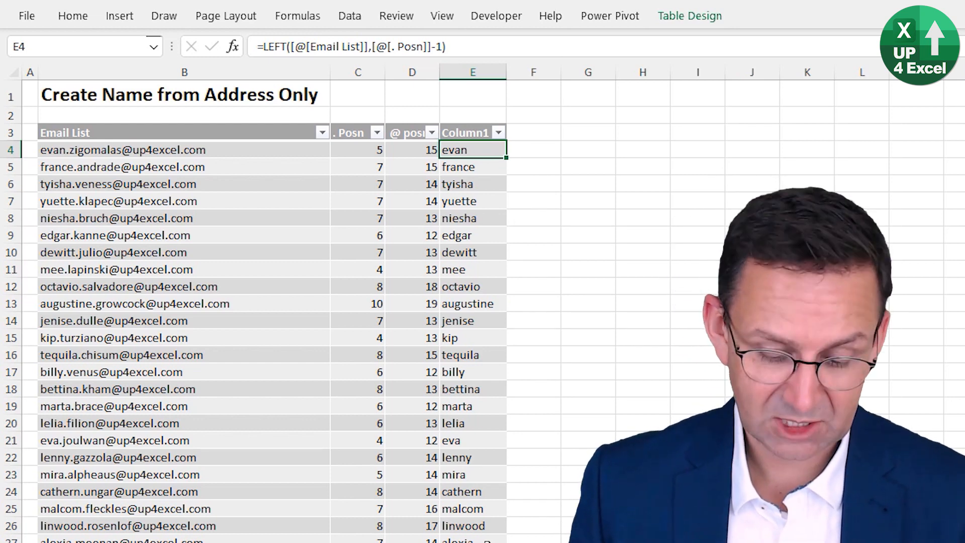
Wrap the E4 formula in UPPER so the column uses =UPPER(LEFT([@[Email List]],[@[. Posn]]-1))
key(F2)
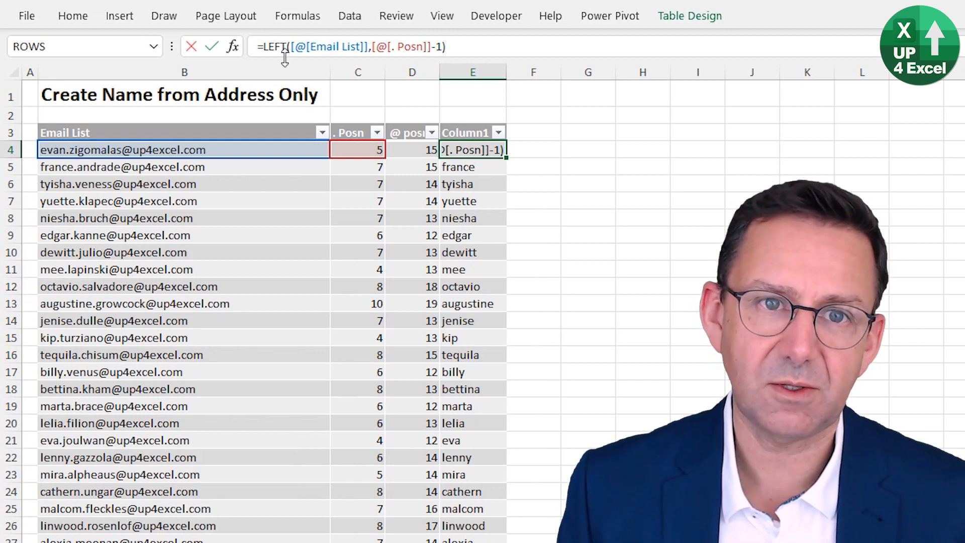
click(263, 46)
text(uppe)
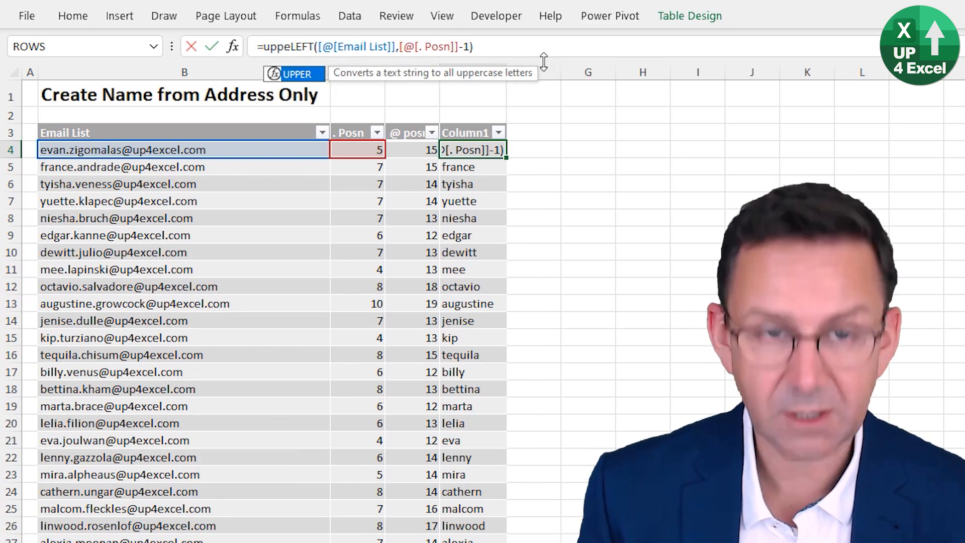
text(r()
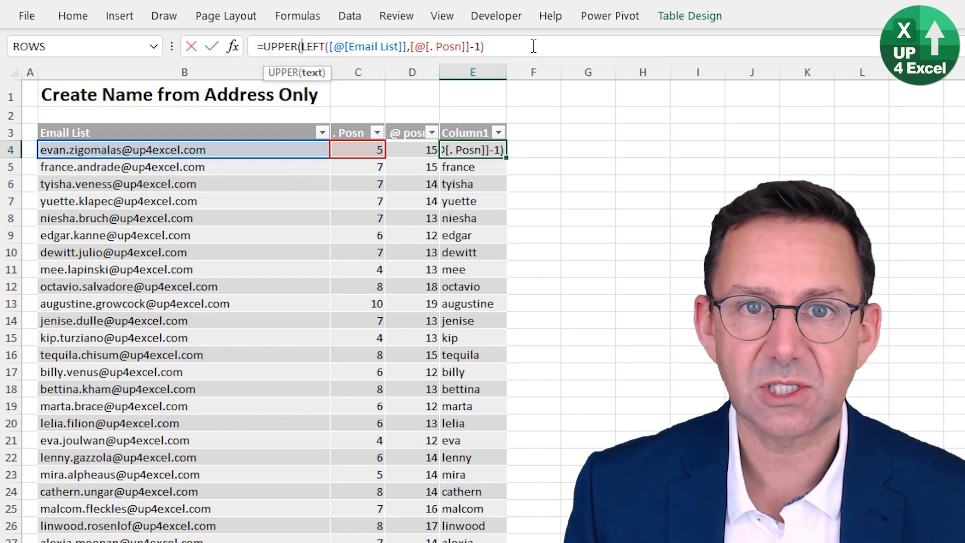
click(531, 47)
text())
key(Return)
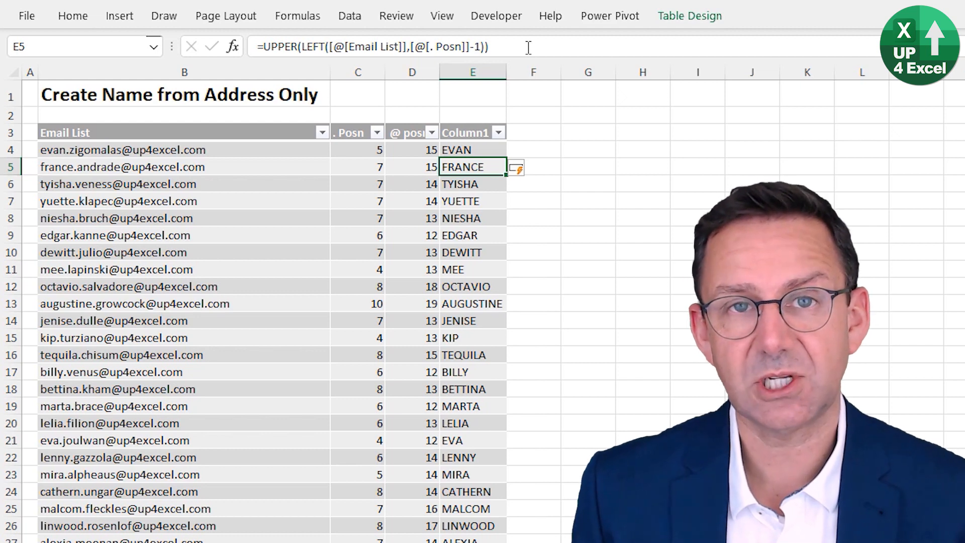
Replace UPPER with PROPER in the E5 formula so the column uses =PROPER(LEFT([@[Email List]],[@[. Posn]]-1))
click(296, 46)
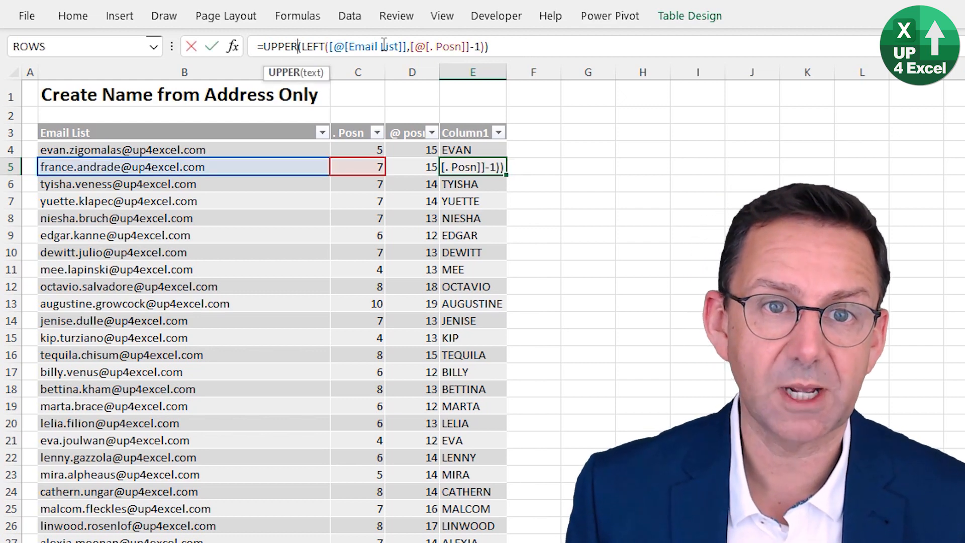
key(ctrl+shift+Left)
text(pro)
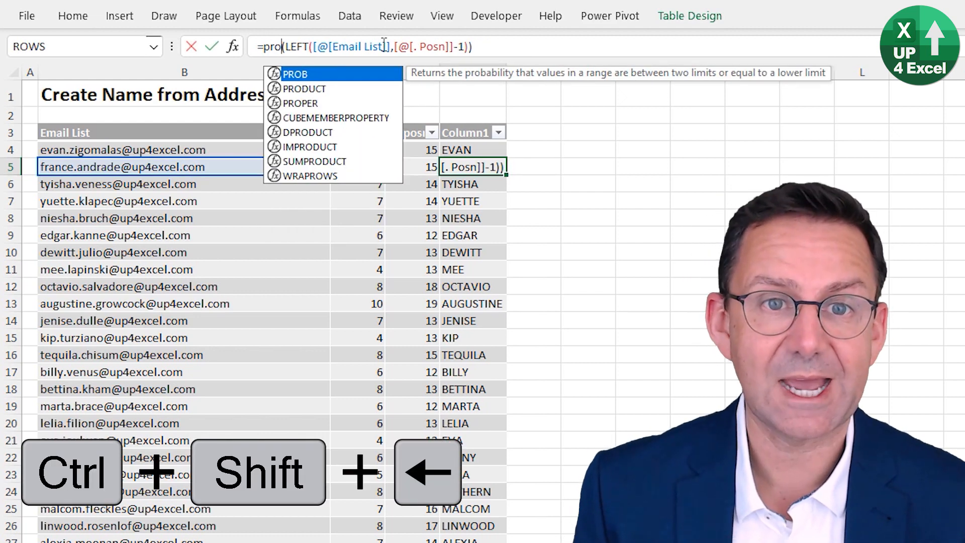
key(Down)
text(per)
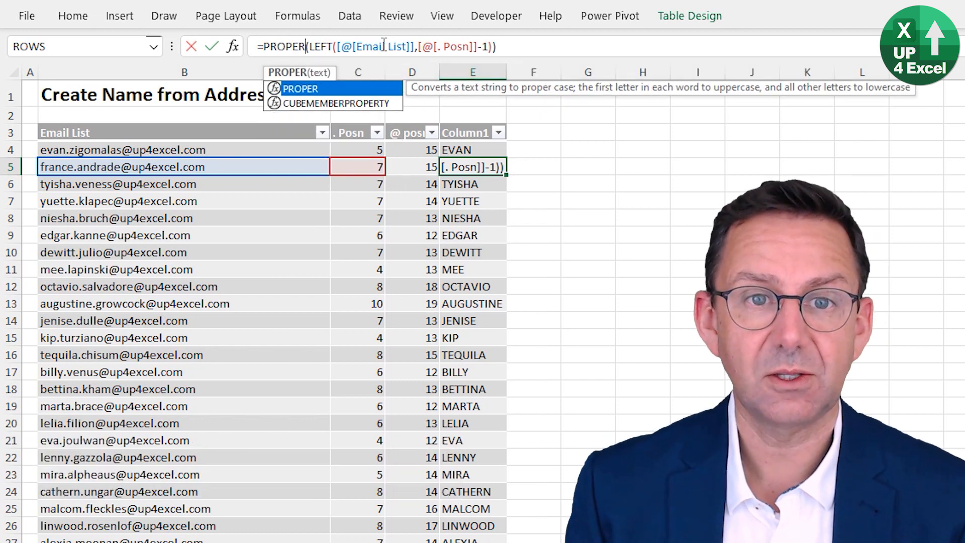
key(Return)
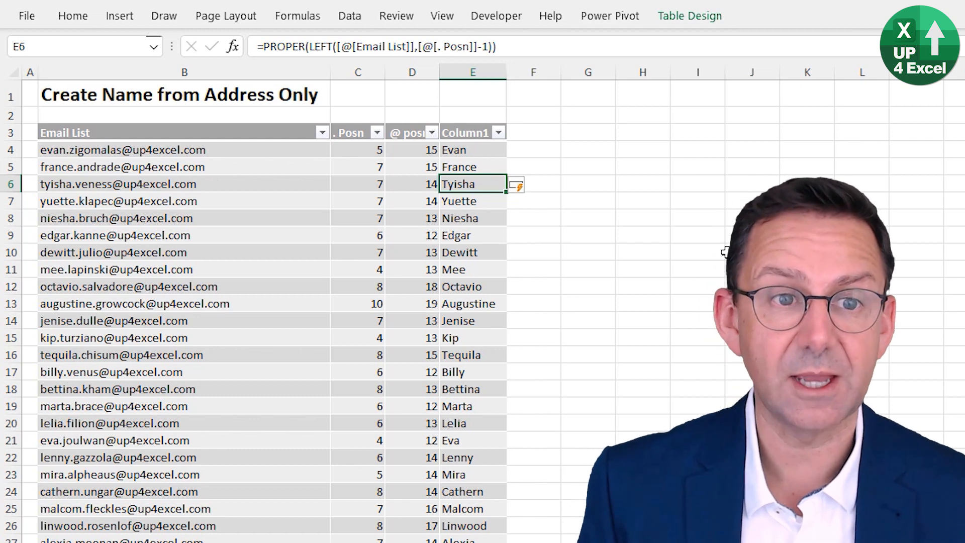
Fill a new table column F with =MID([@[Email List]],[@[. Posn]],[@[ '@ posn]]-[@[. Posn]]), entered in F4, and fit the column's width to its contents
key(Up)
key(Up)
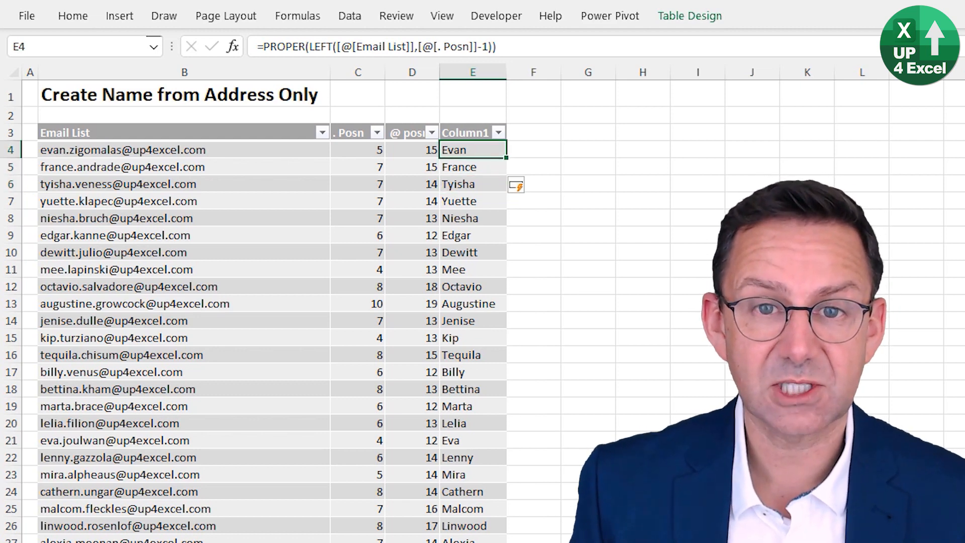
key(Right)
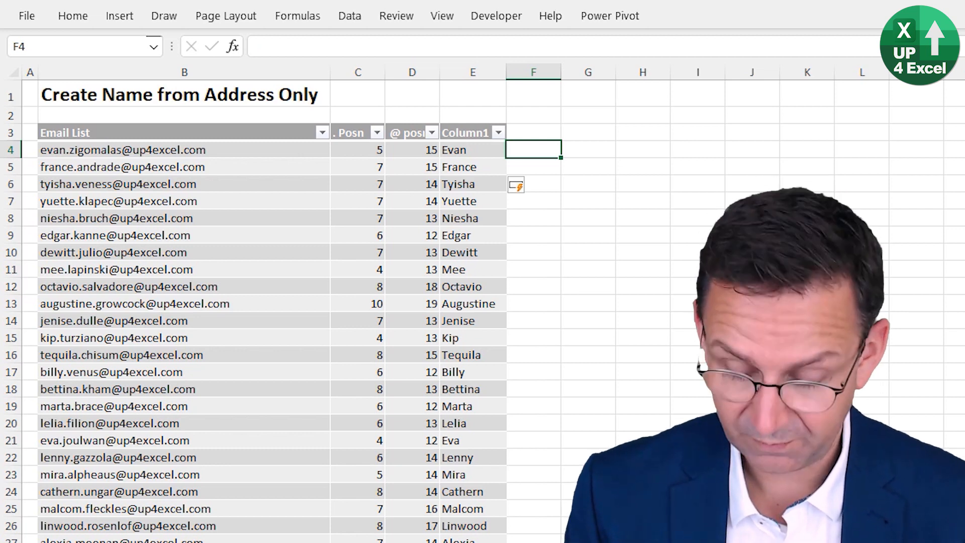
text(=mid)
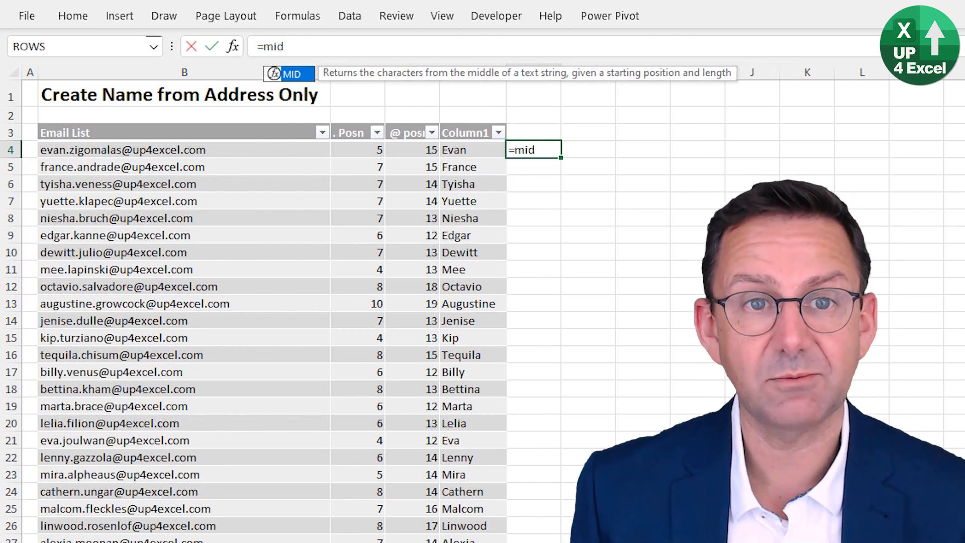
key(Tab)
key(Left)
key(Left)
key(Left)
key(Left)
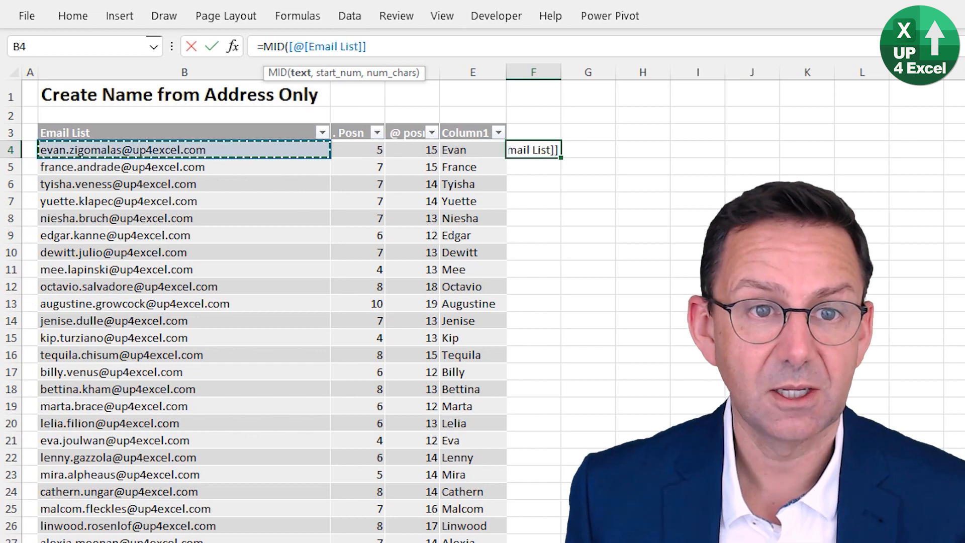
text(,)
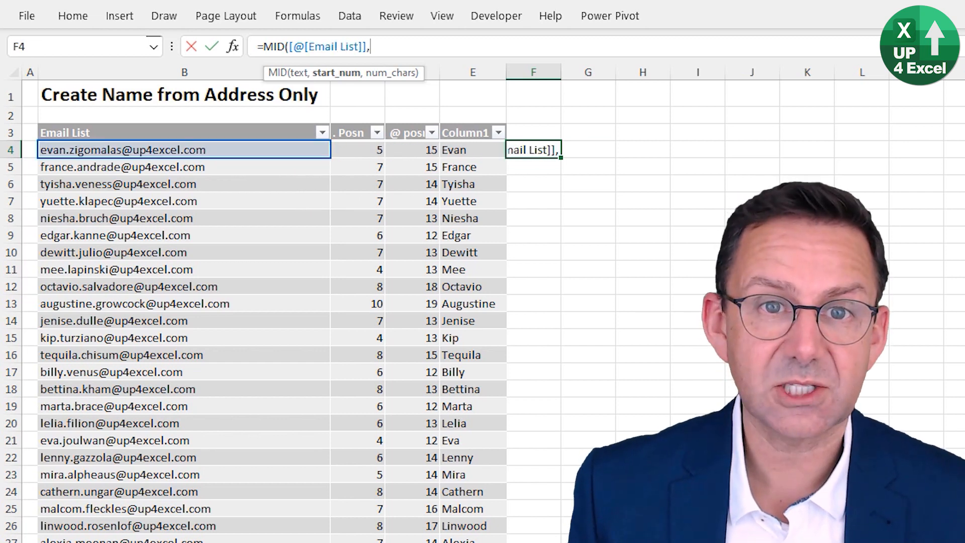
key(Left)
key(Left)
key(Left)
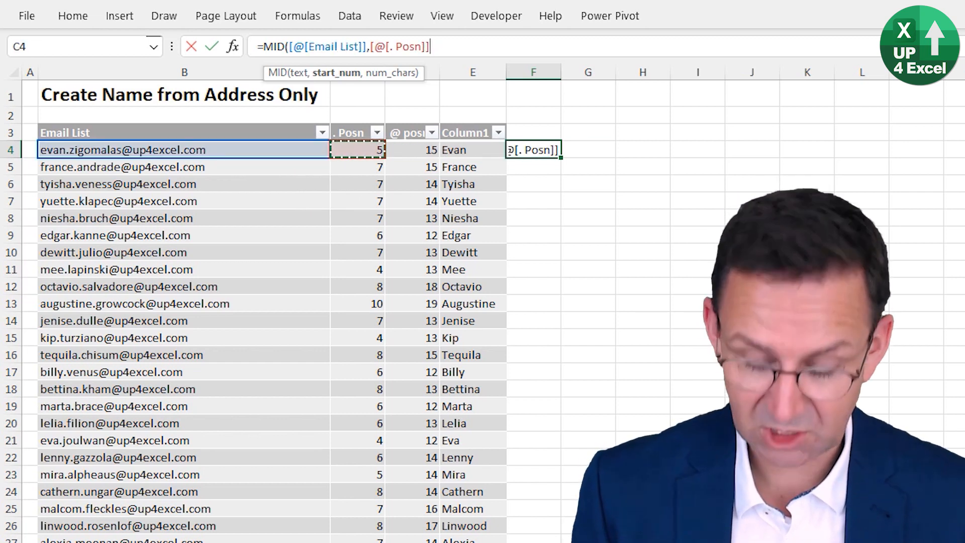
text(,)
key(Left)
key(Left)
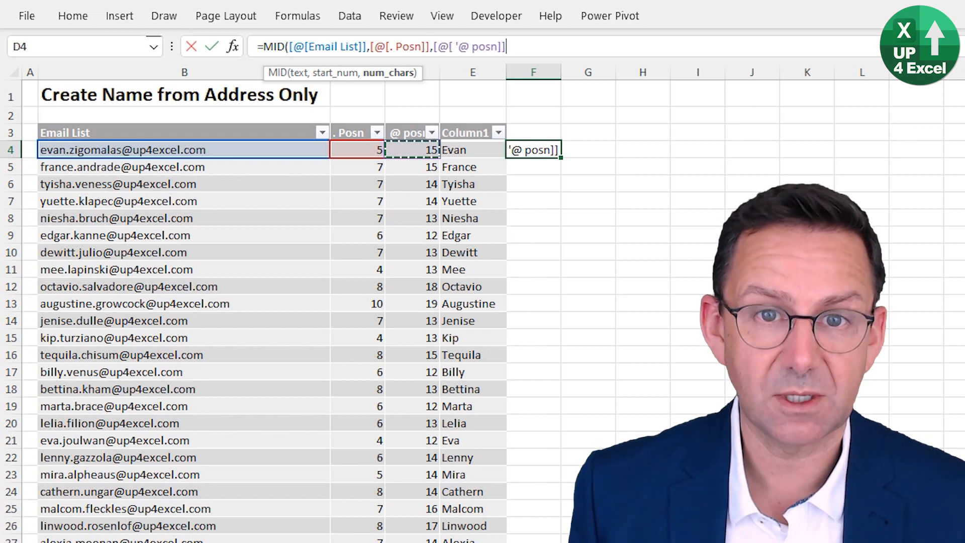
text(-)
key(Left)
key(Left)
key(Left)
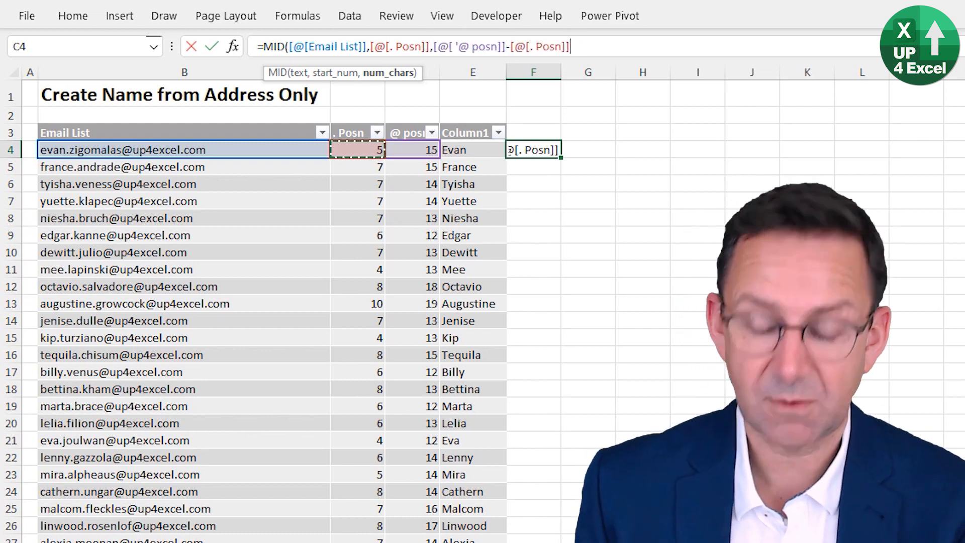
text())
key(Return)
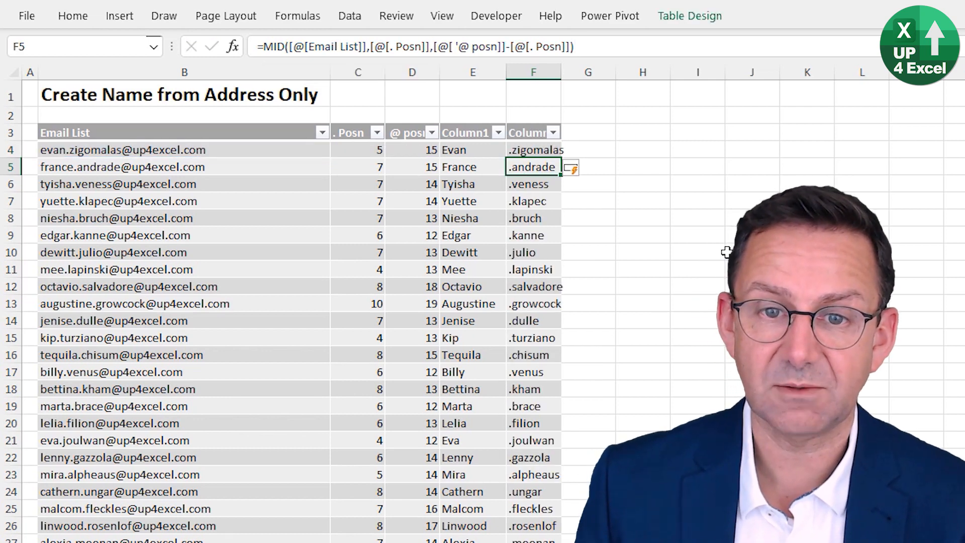
double_click(564, 74)
Add +1 to the start position and -1 to the character count in the F4 MID formula, for the whole column
key(Up)
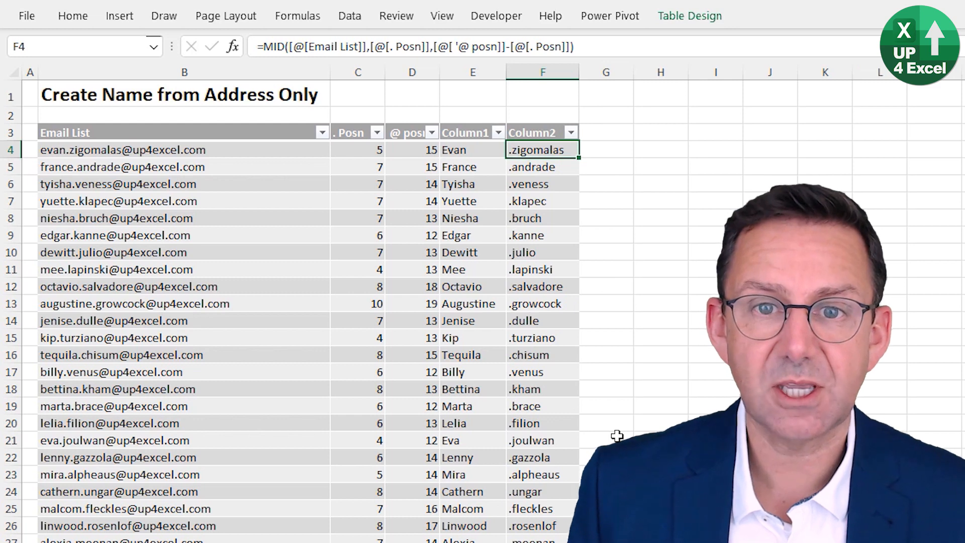
click(430, 46)
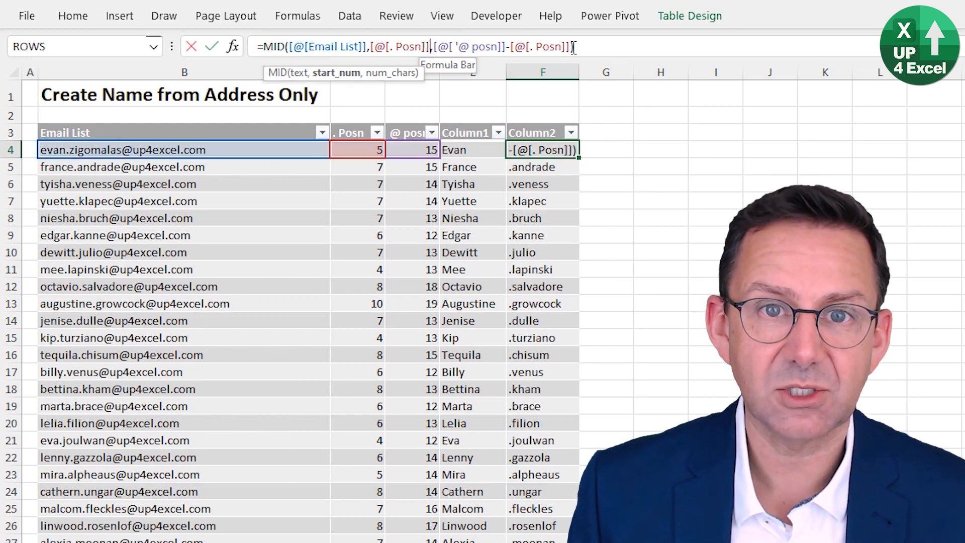
text(+1)
key(Return)
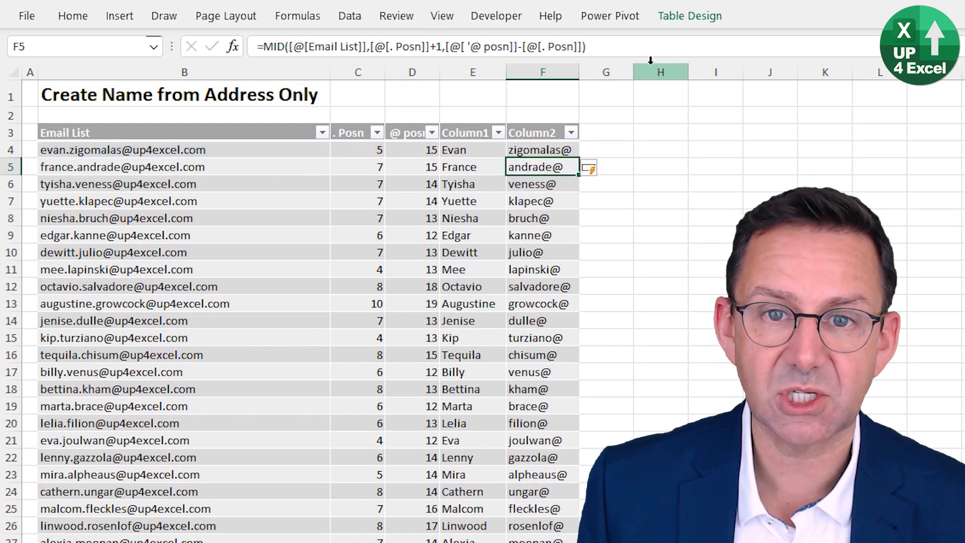
key(Up)
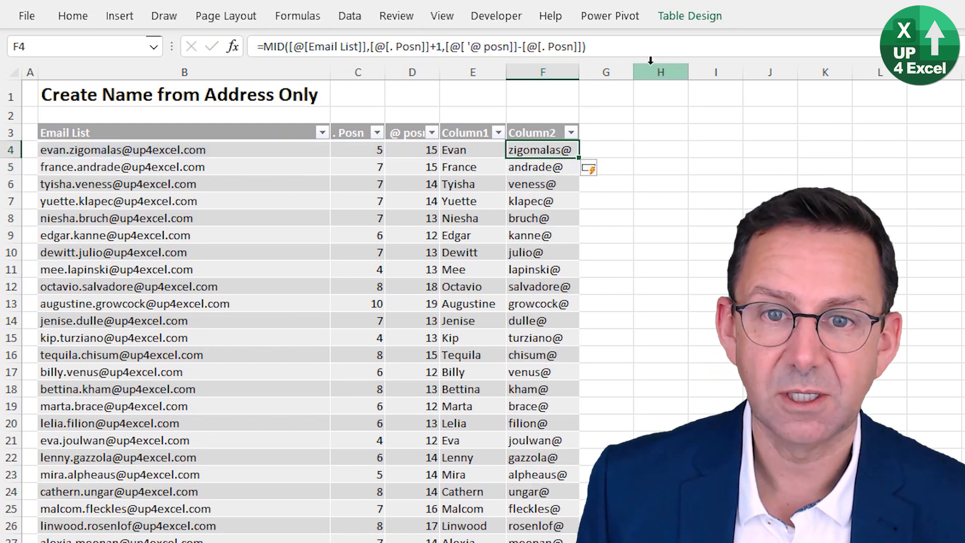
click(585, 46)
text(-1)
key(Return)
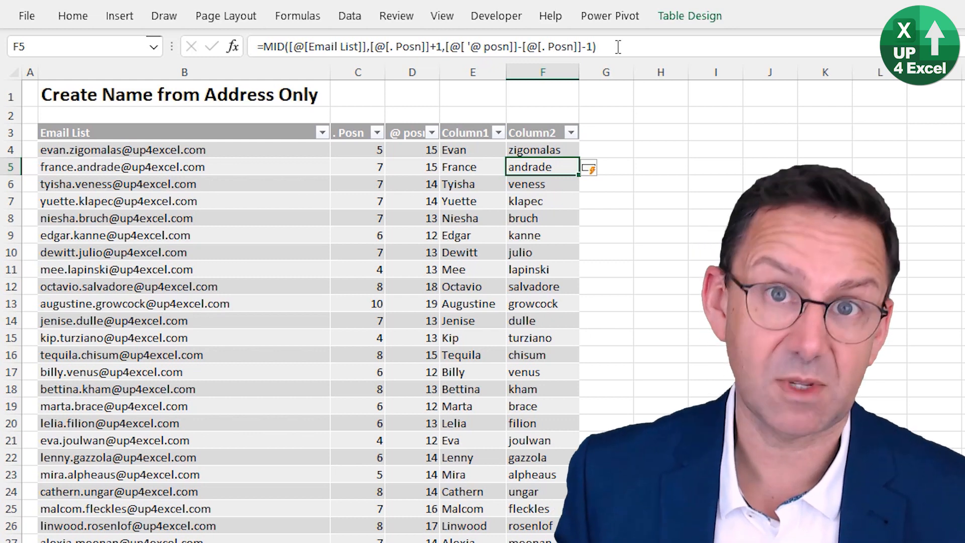
Wrap the F4 formula in PROPER so the column uses =PROPER(MID([@[Email List]],[@[. Posn]]+1,[@[ '@ posn]]-[@[. Posn]]-1))
click(528, 144)
click(267, 47)
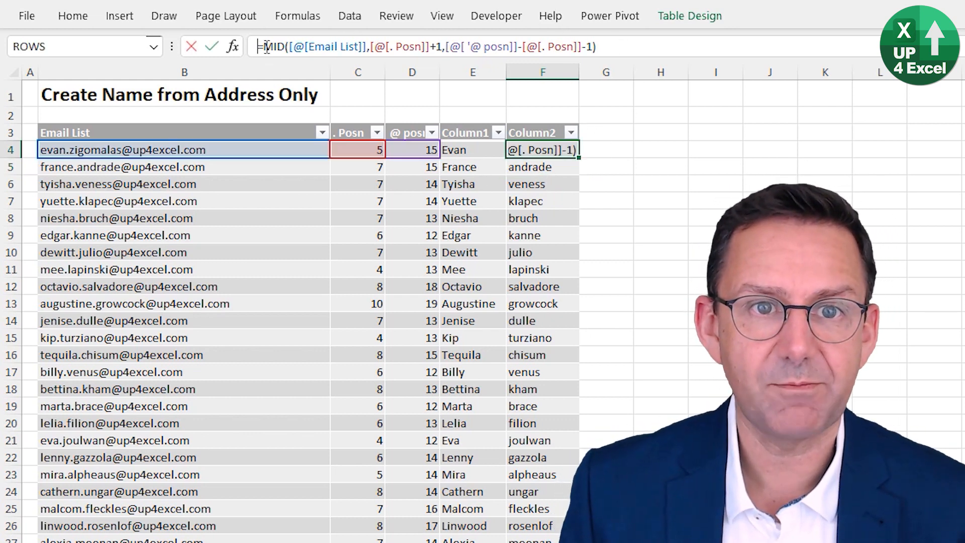
text(pro)
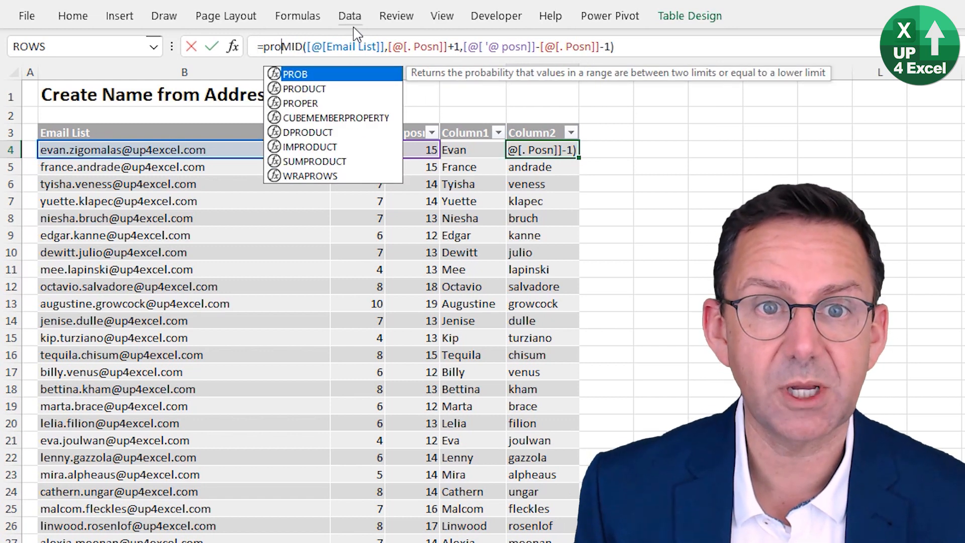
key(Down)
key(Down)
key(Tab)
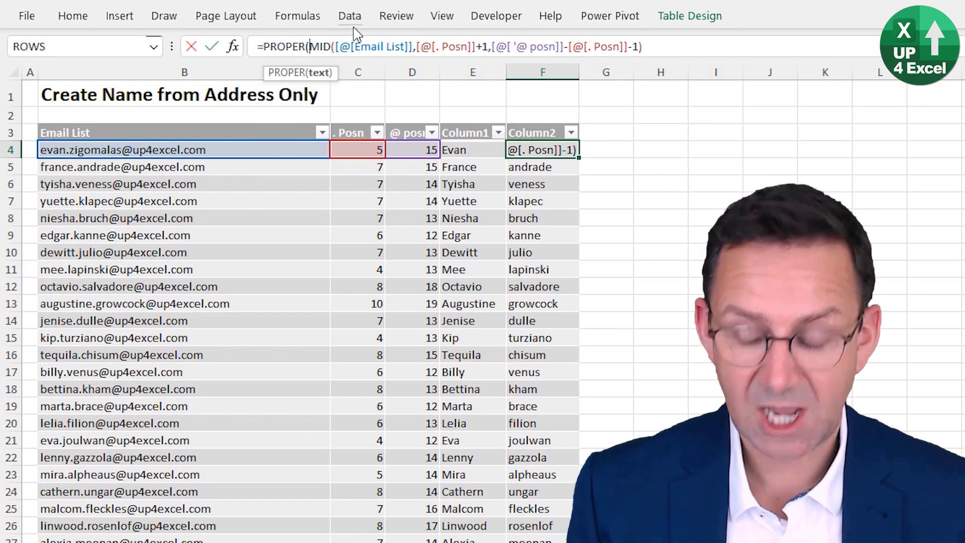
key(End)
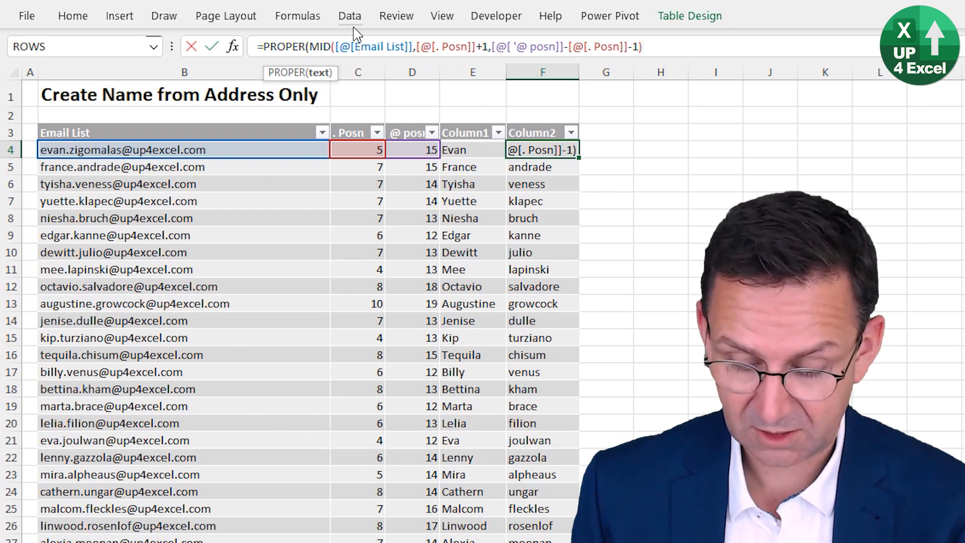
text())
key(Return)
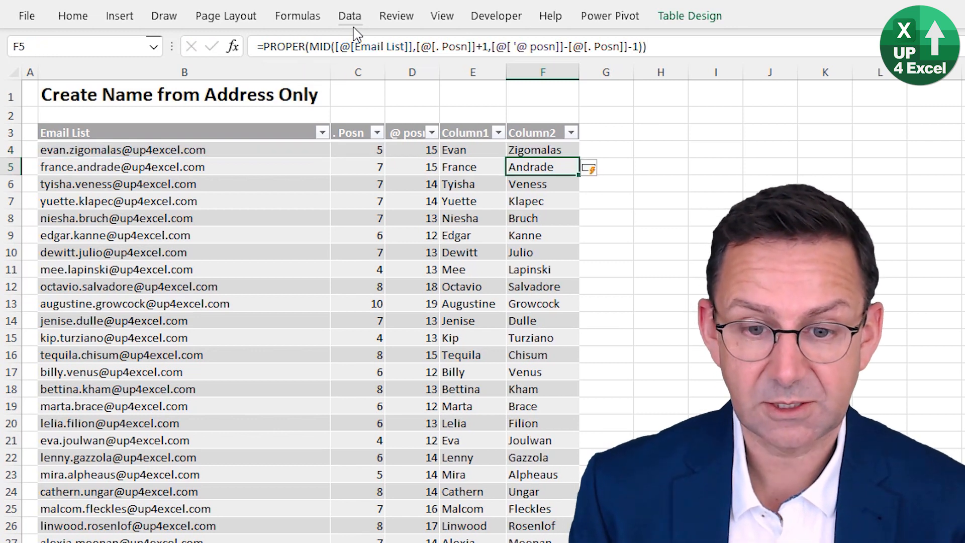
key(Up)
key(Left)
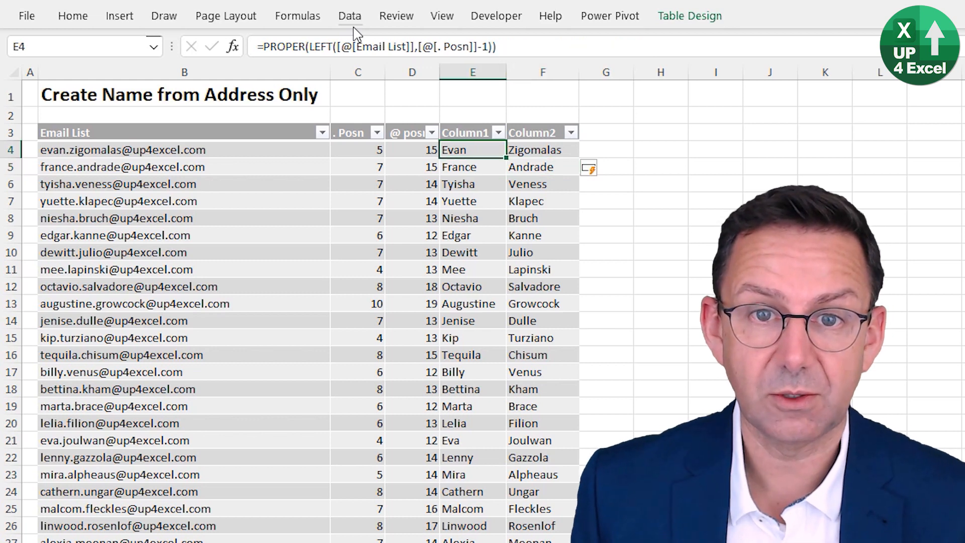
key(Right)
key(Right)
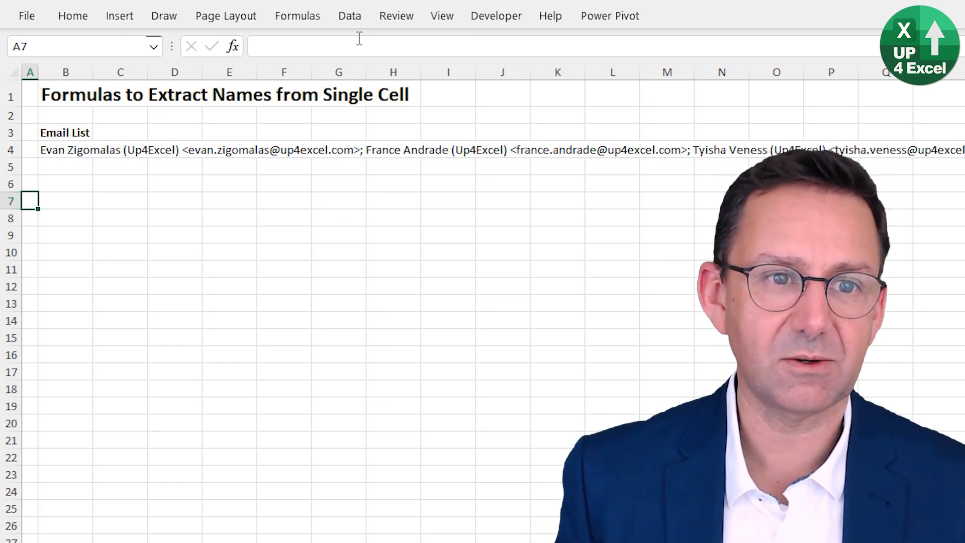
Inspect the combined email list held in cell B4 of the single-cell extraction sheet
key(Up)
key(Up)
key(Up)
key(Right)
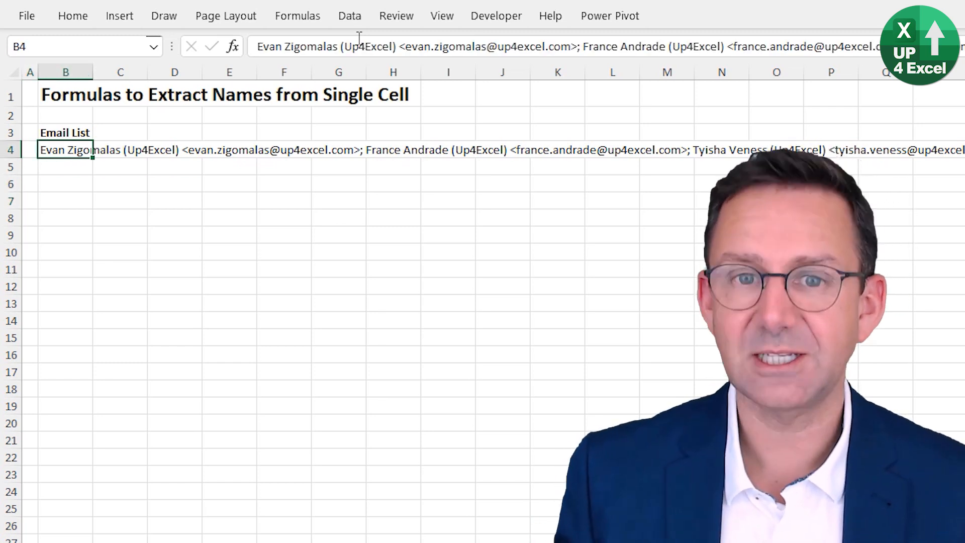
drag(531, 59, 571, 62)
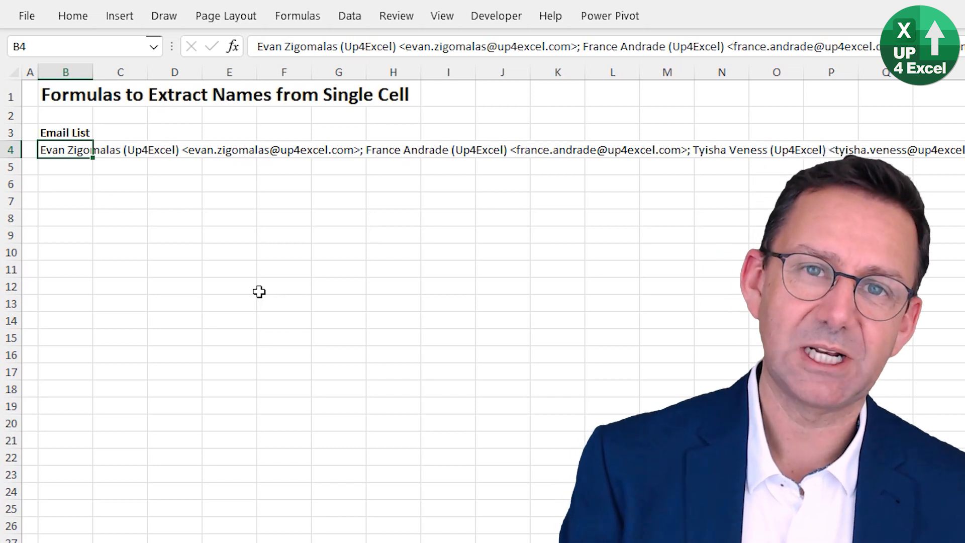
Split the email list across columns with =TEXTSPLIT(B4,";") in B7, and widen column B to show the whole first entry
click(69, 202)
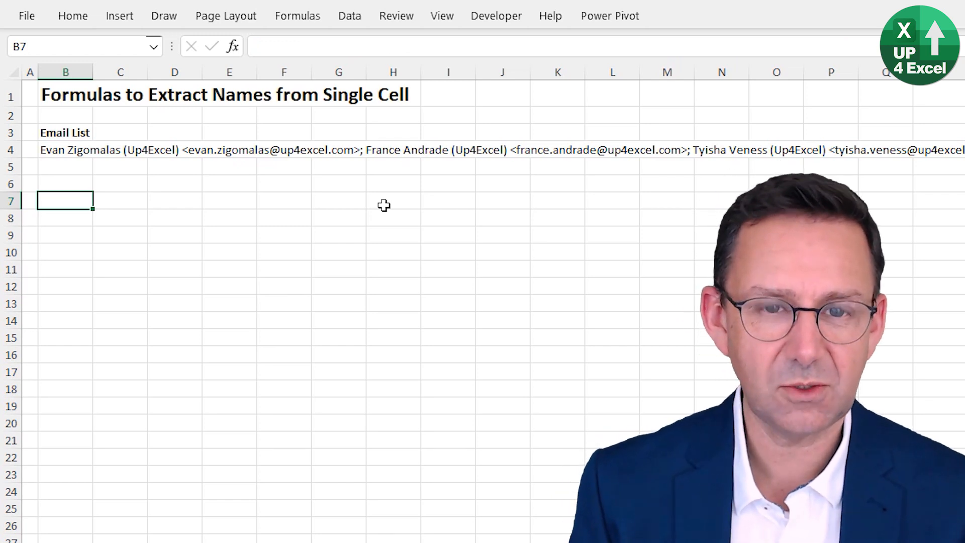
text(=te)
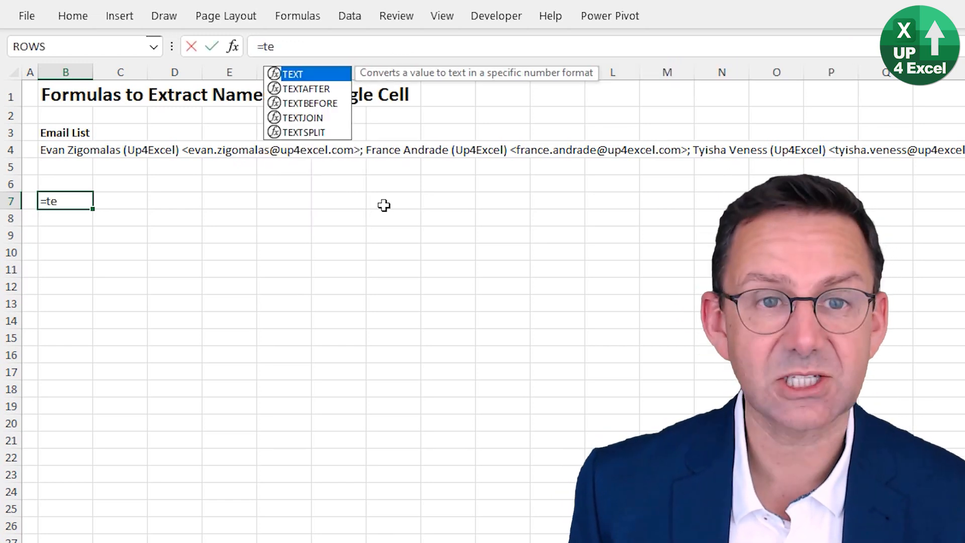
key(Down)
key(Down)
key(Down)
key(Down)
key(Tab)
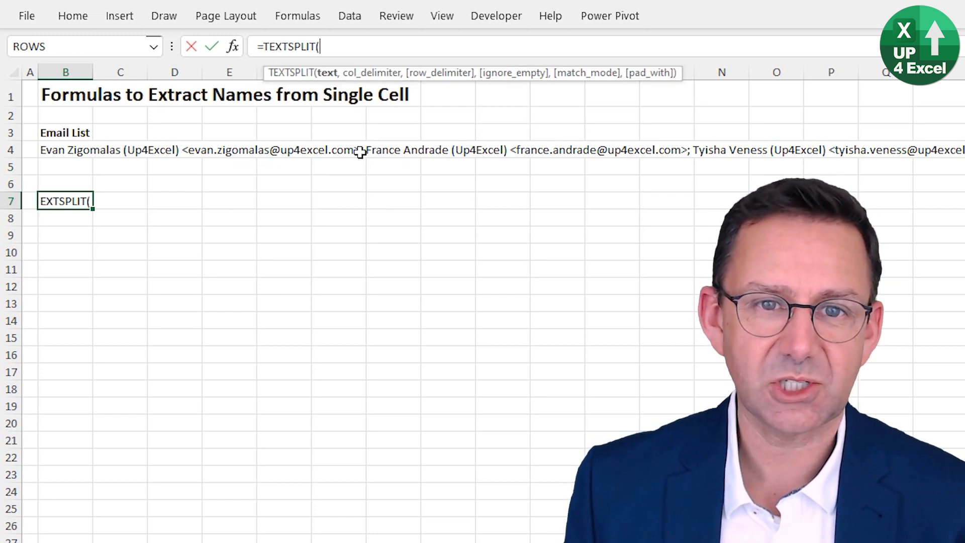
click(74, 150)
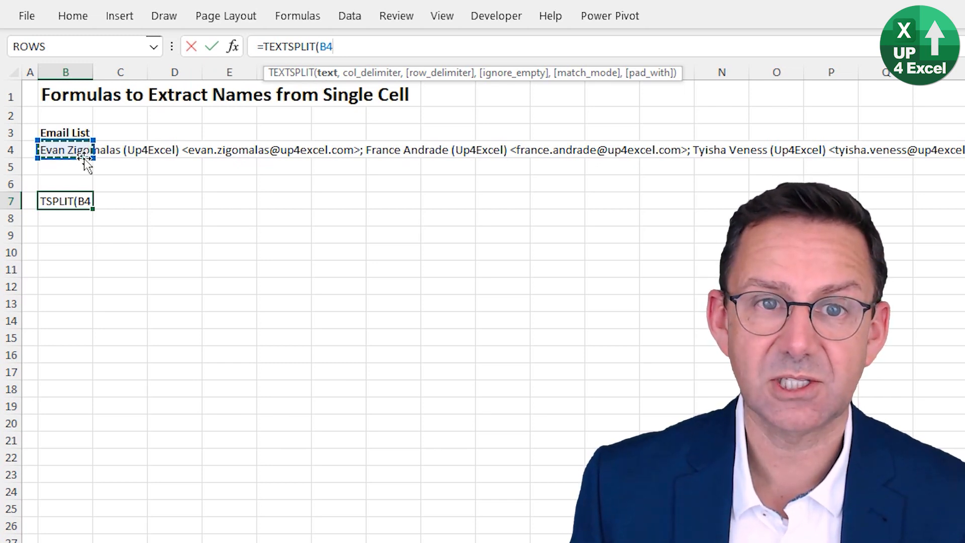
click(383, 41)
text(,")
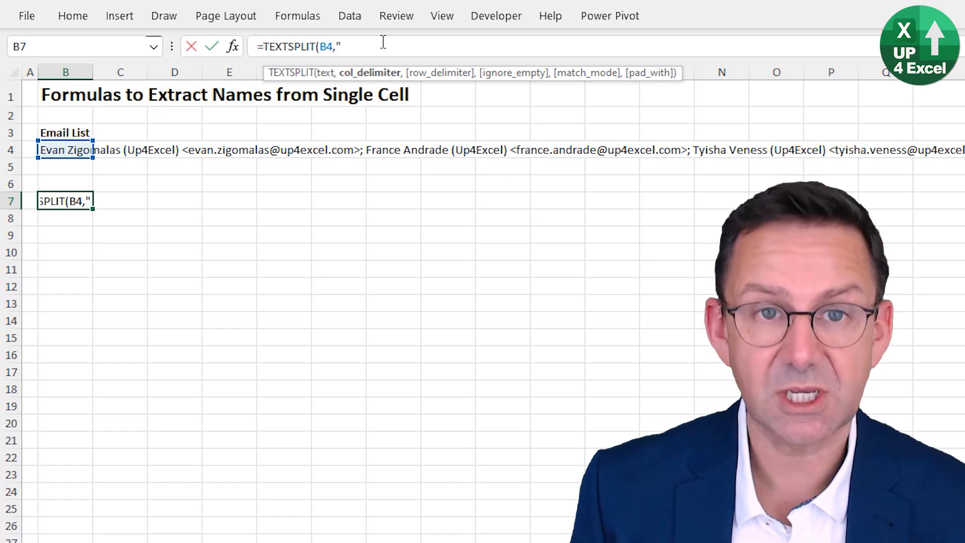
text(;"))
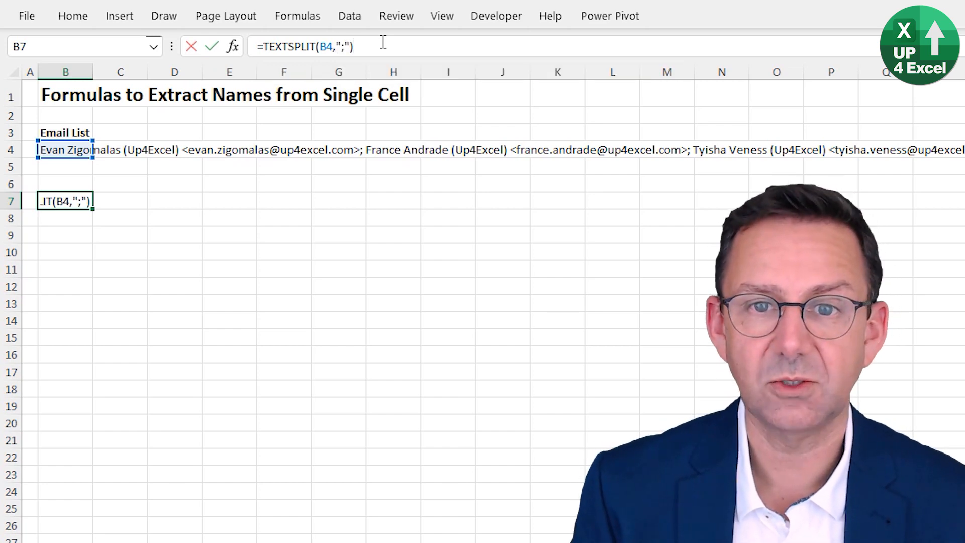
key(Return)
key(Up)
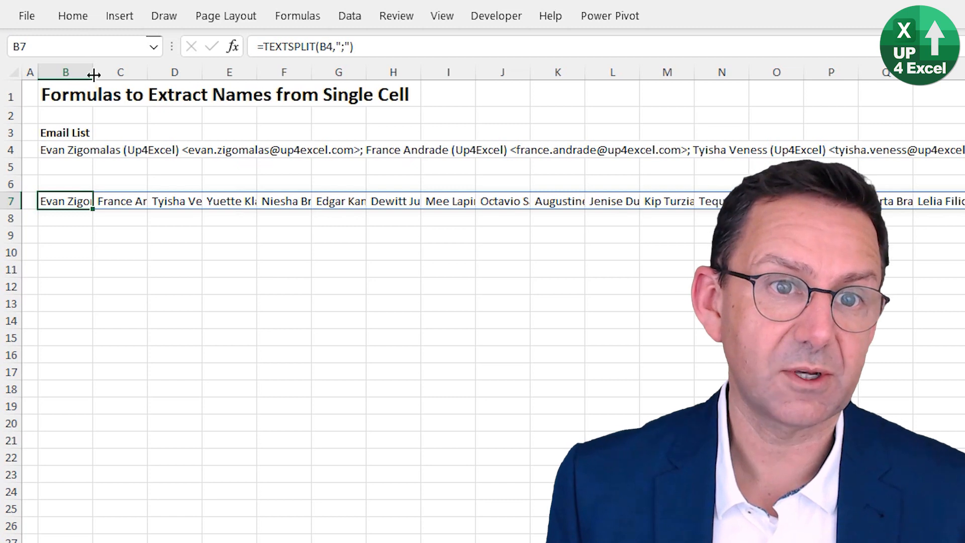
drag(93, 74, 383, 75)
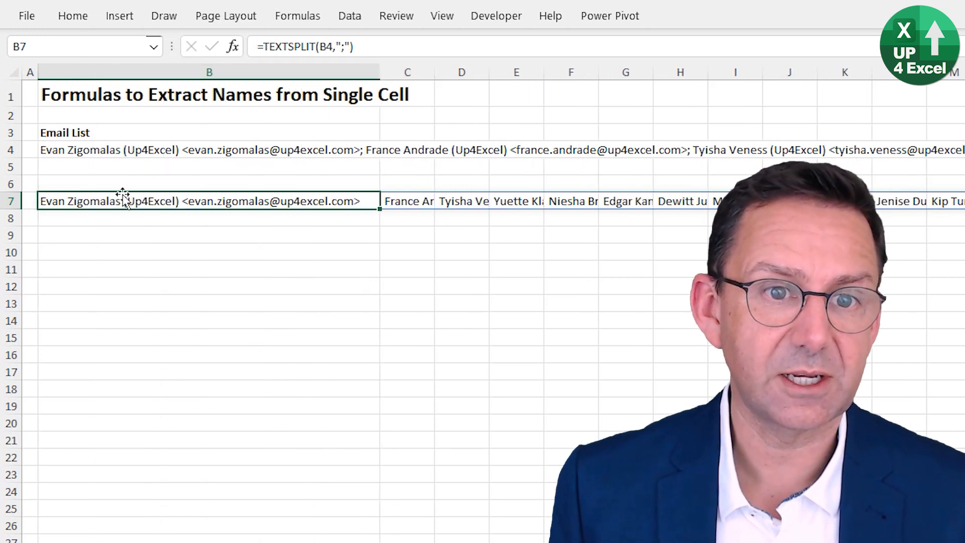
Check the spilled entries in row 7 and undo the widening of column B
click(409, 201)
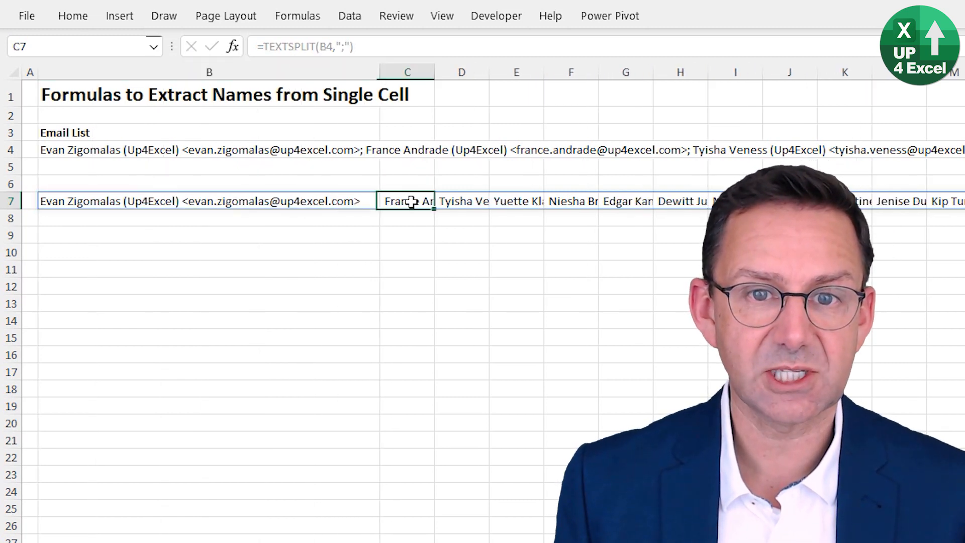
click(454, 200)
click(370, 202)
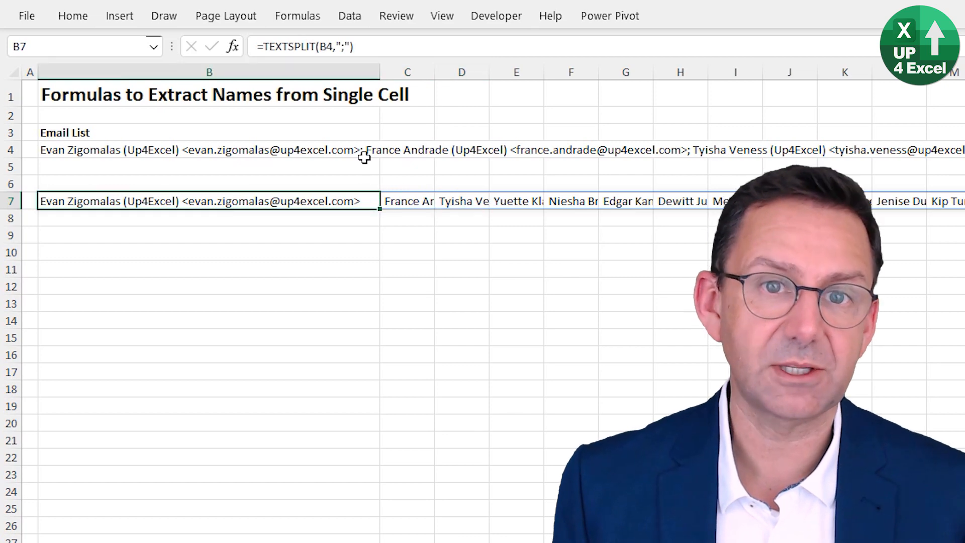
key(ctrl+z)
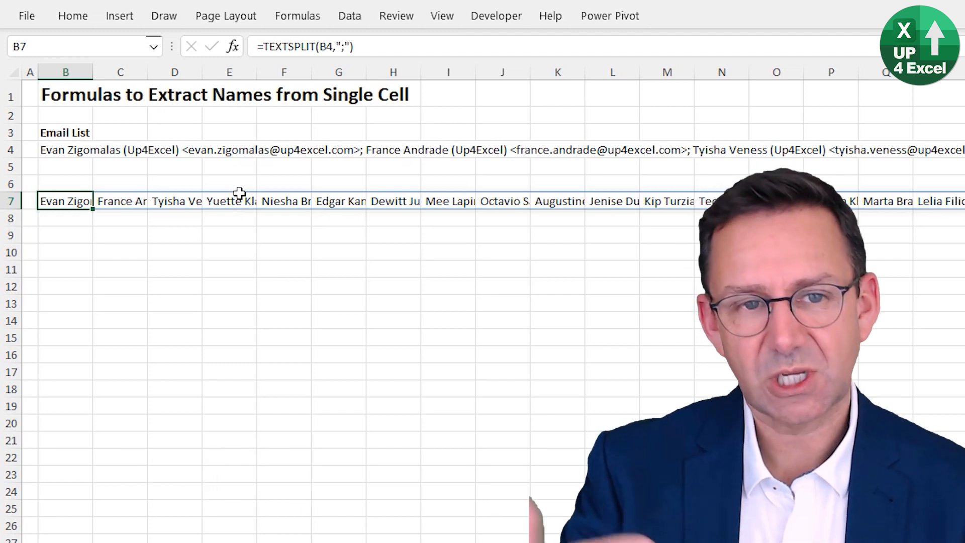
Wrap the B7 formula in TRANSPOSE so the entries run down the column: =TRANSPOSE(TEXTSPLIT(B4,";"))
click(262, 46)
text(trans)
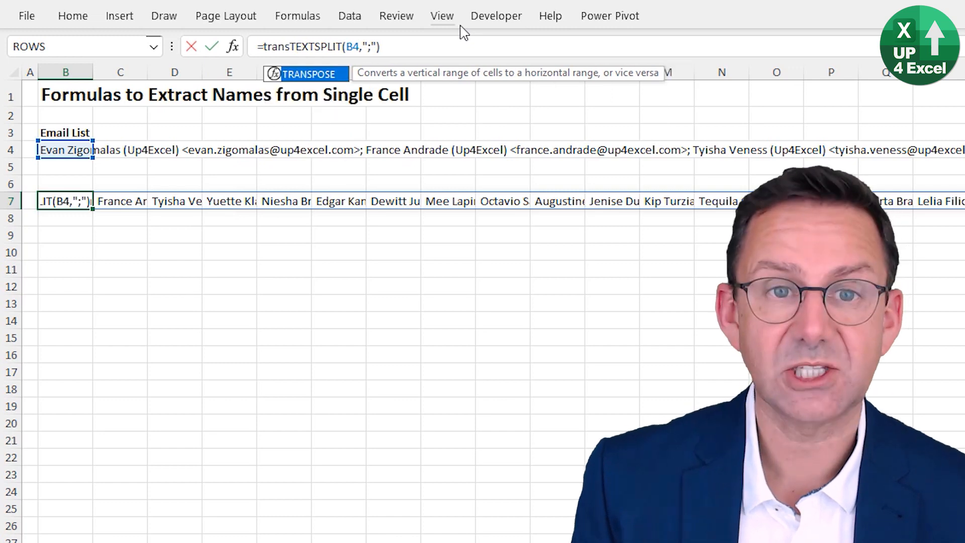
key(Tab)
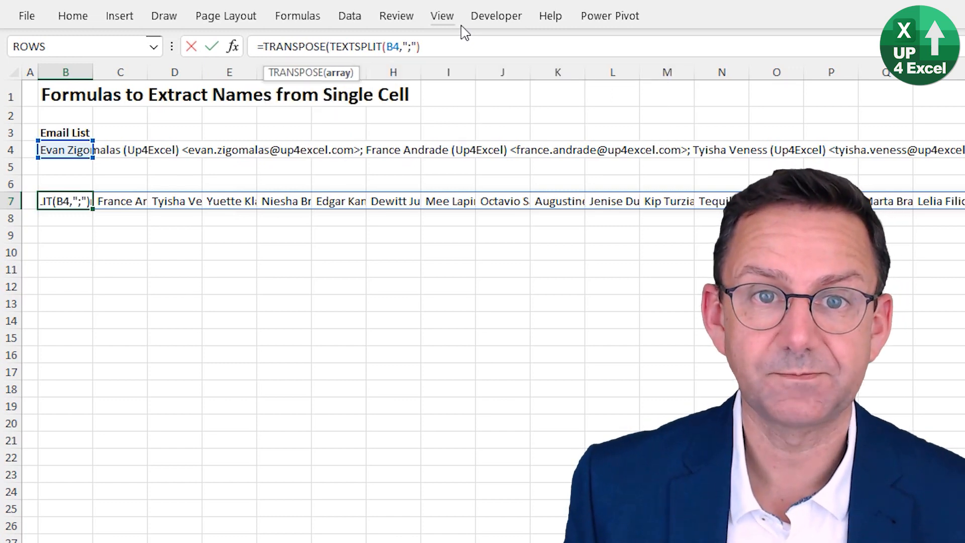
key(End)
text()))
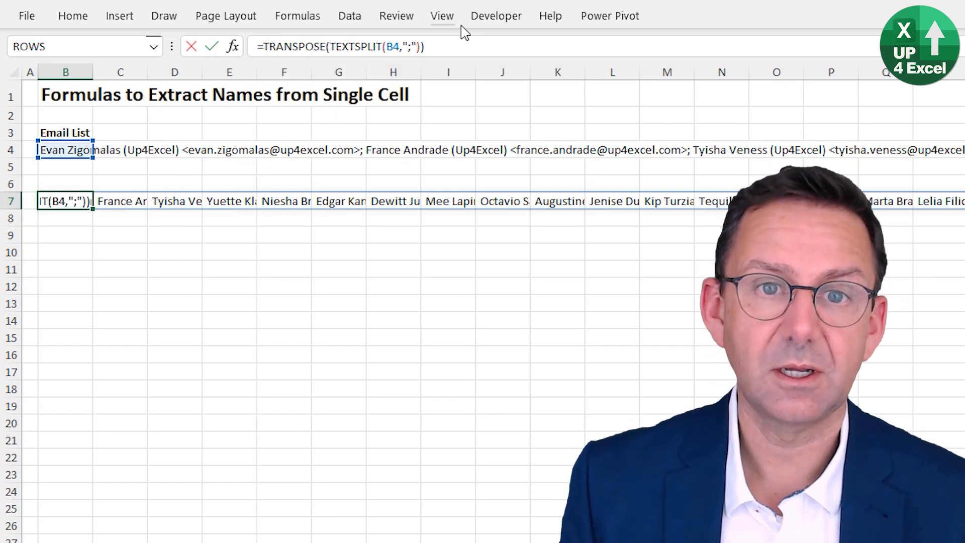
key(Return)
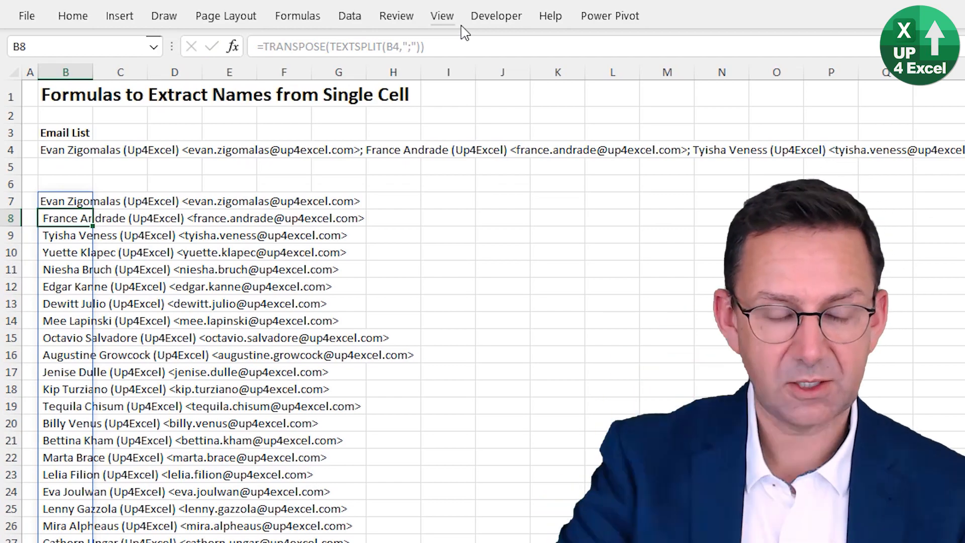
Examine the transposed email entries down column B, comparing how the text in B7 and the cells below it starts
scroll(121, 467, down, 7)
scroll(121, 468, down, 10)
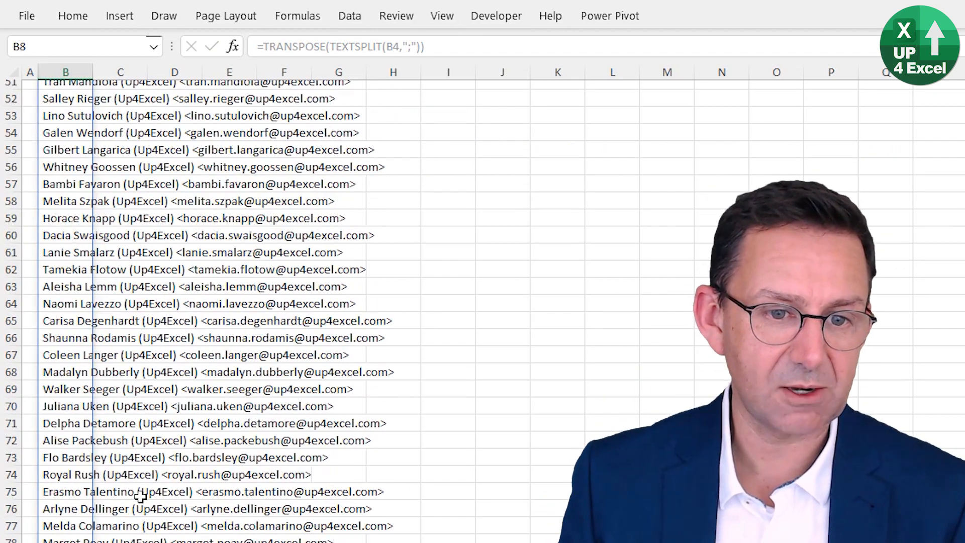
scroll(139, 477, up, 17)
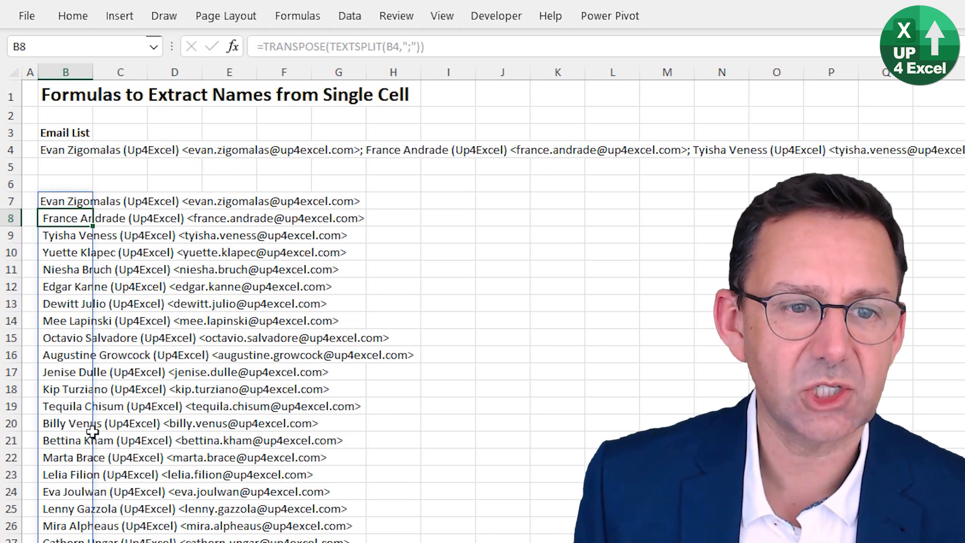
key(Up)
key(Down)
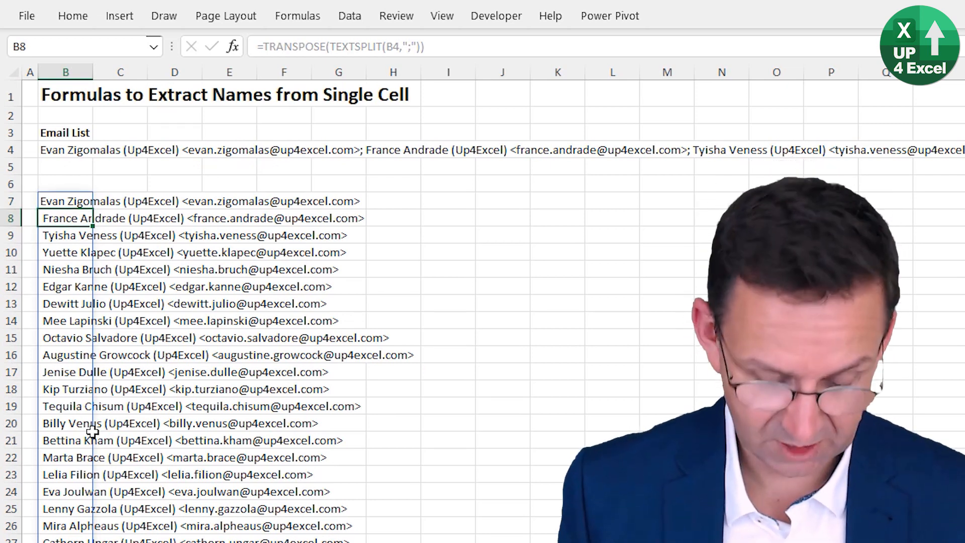
scroll(92, 431, up, 7)
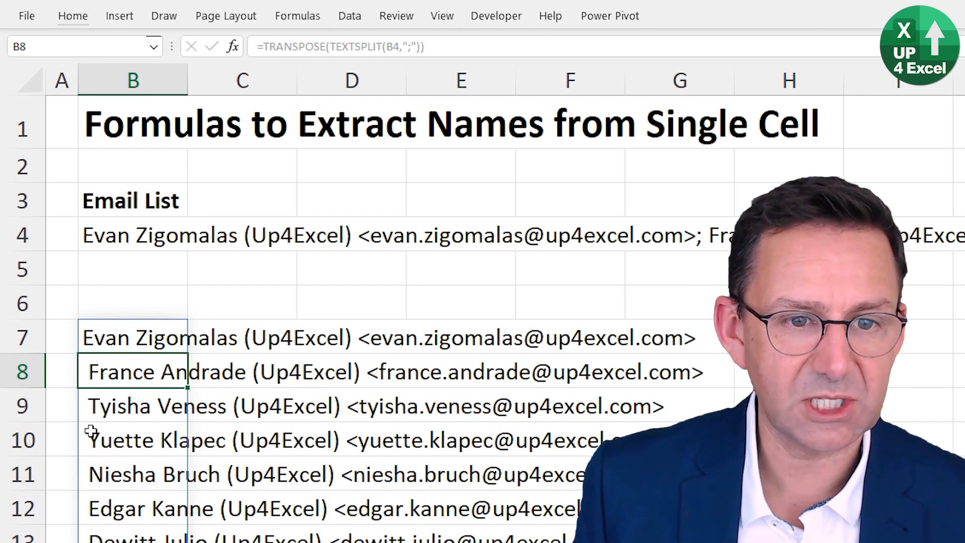
key(Down)
key(Up)
key(Up)
key(Down)
key(Down)
key(Down)
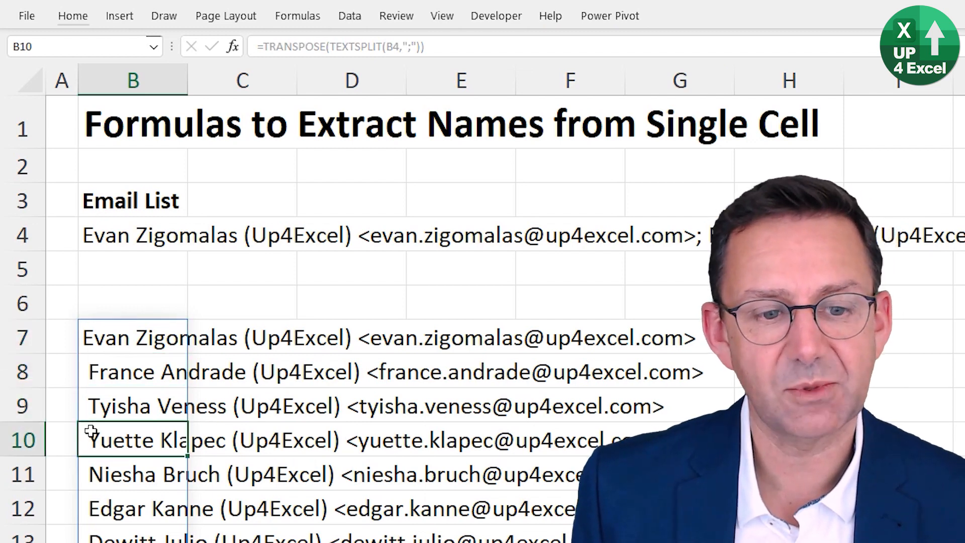
key(Down)
key(Down)
key(Down)
key(Down)
key(Up)
key(Up)
key(Up)
key(Up)
key(Up)
key(Up)
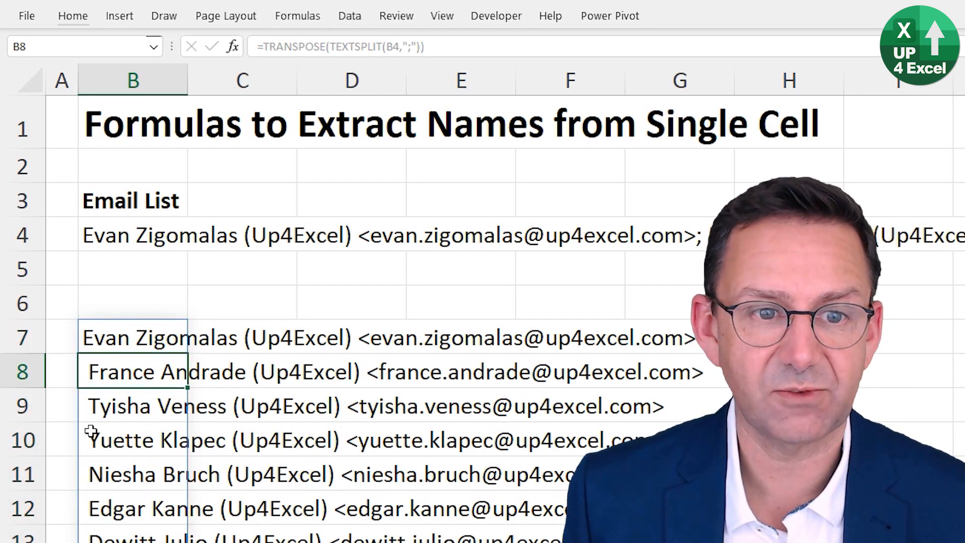
key(Up)
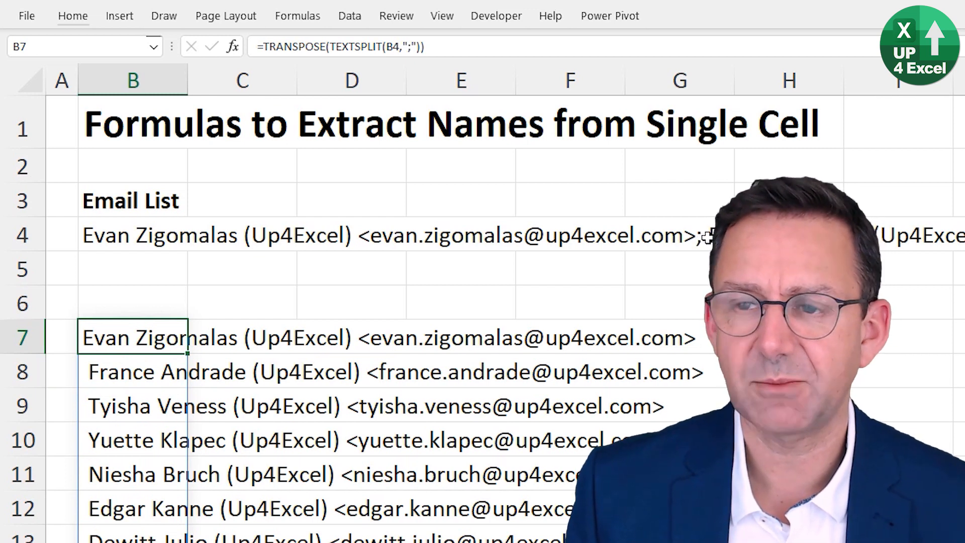
Change the TEXTSPLIT delimiter in B7 to a semicolon followed by a space, giving =TRANSPOSE(TEXTSPLIT(B4,"; "))
double_click(410, 46)
text(;)
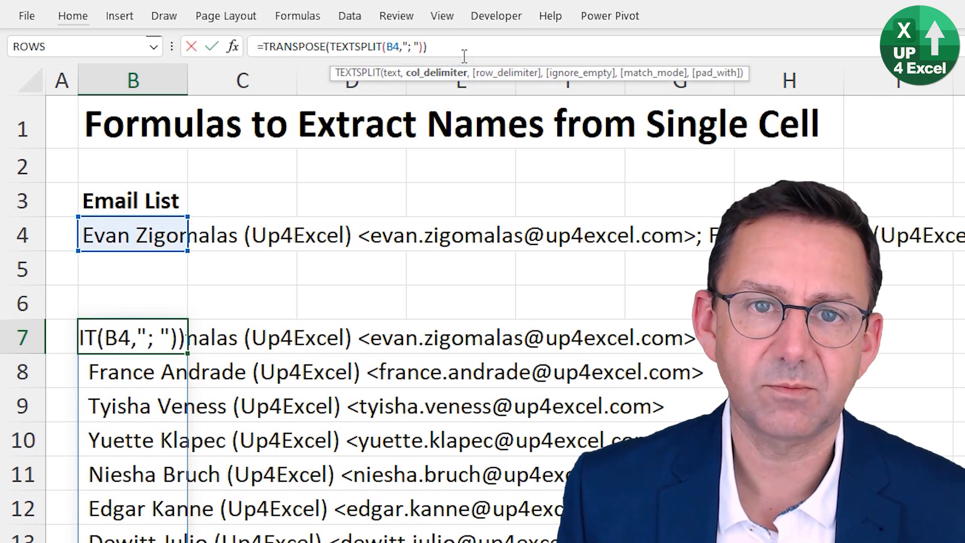
key(Return)
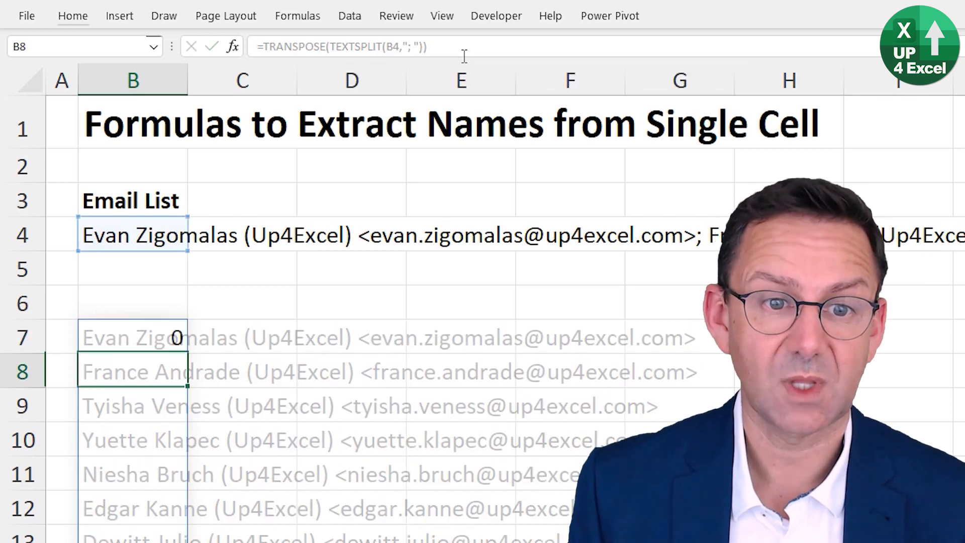
key(alt)
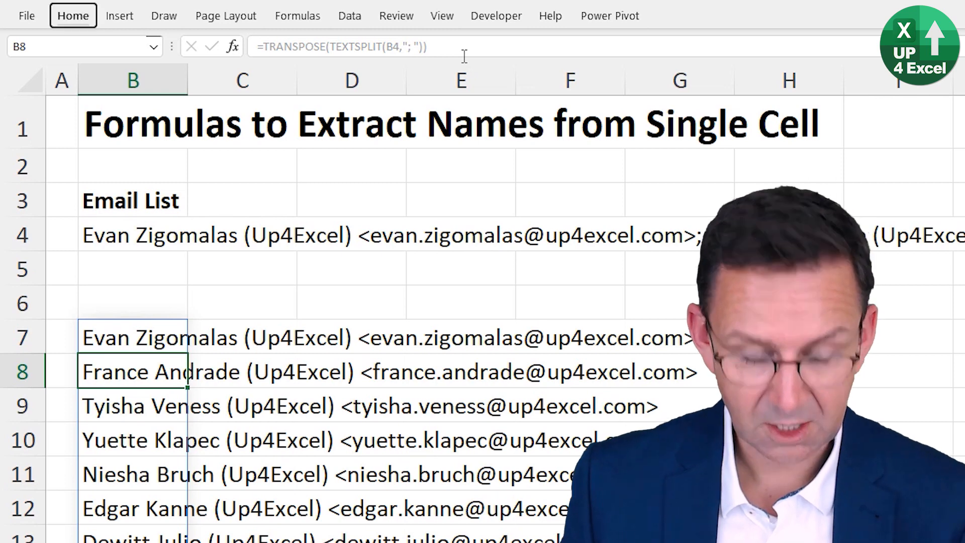
key(w)
key(j)
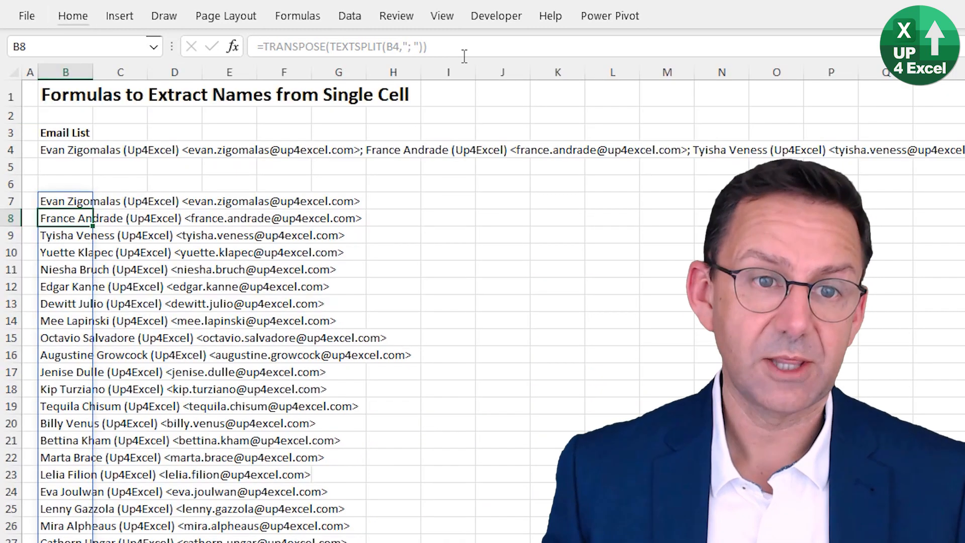
Enter =FIND("<",B7#) in C7 to locate the opening angle bracket in every entry of the spilled list
key(Up)
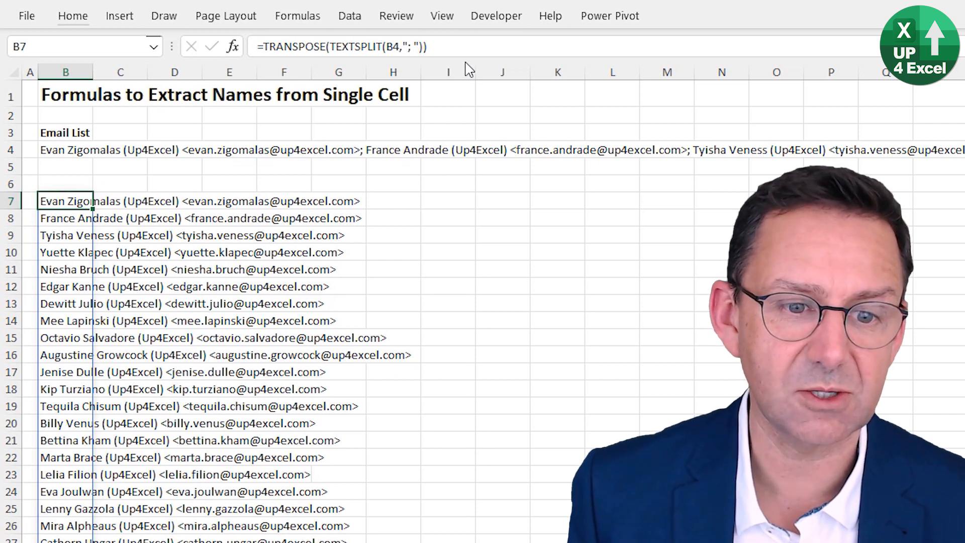
key(Right)
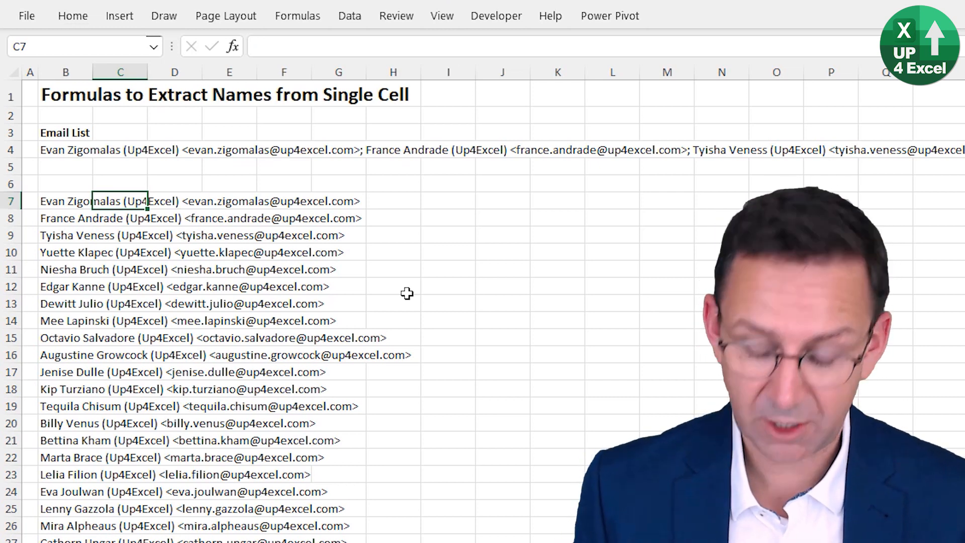
text(=fi)
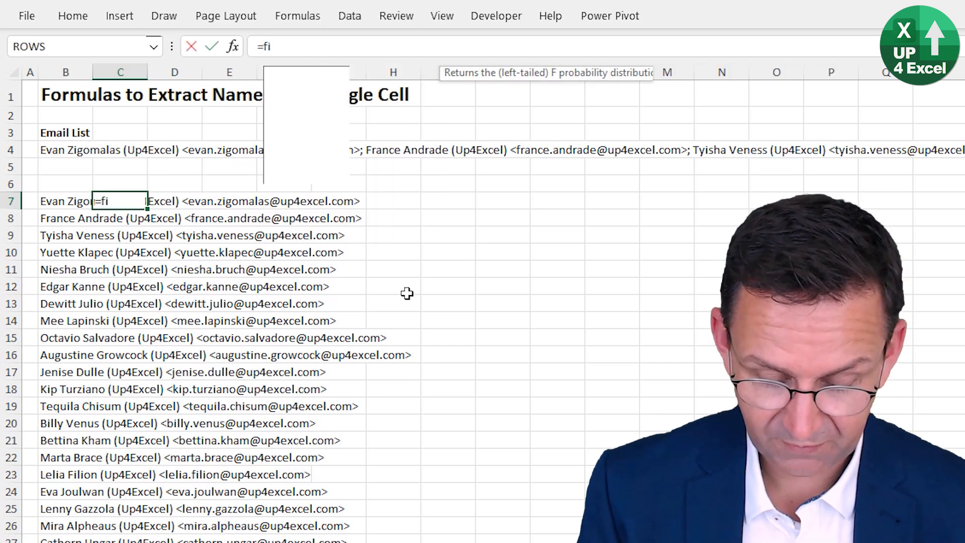
text(nd("<)
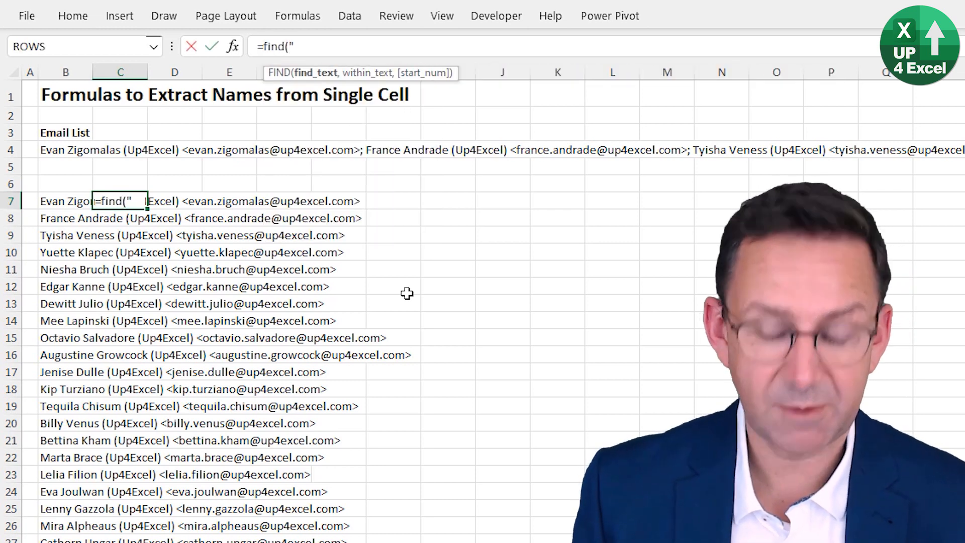
text(")
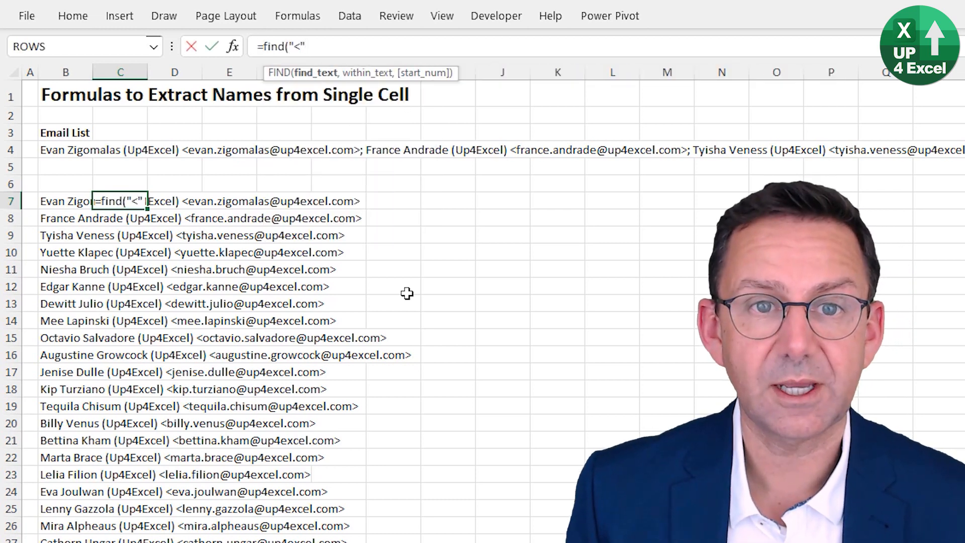
text(,)
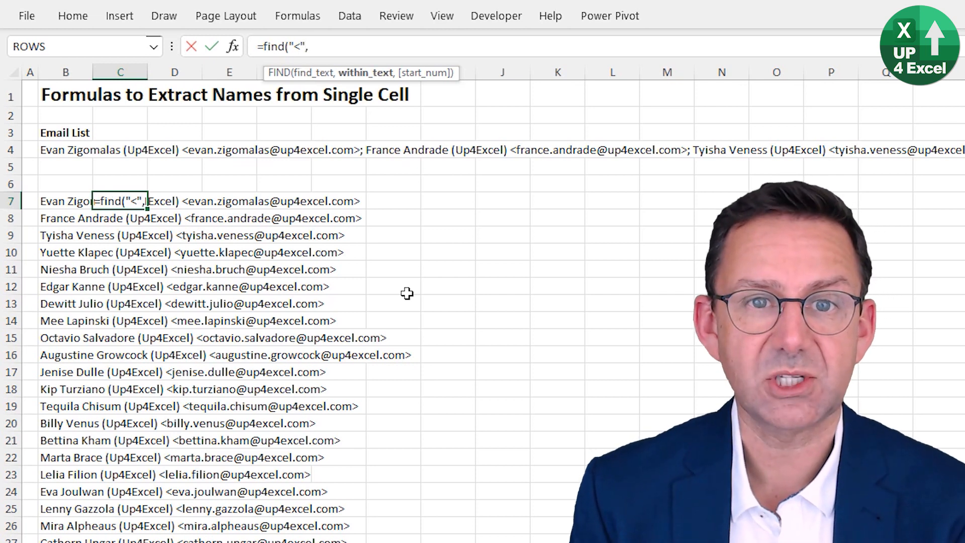
click(58, 204)
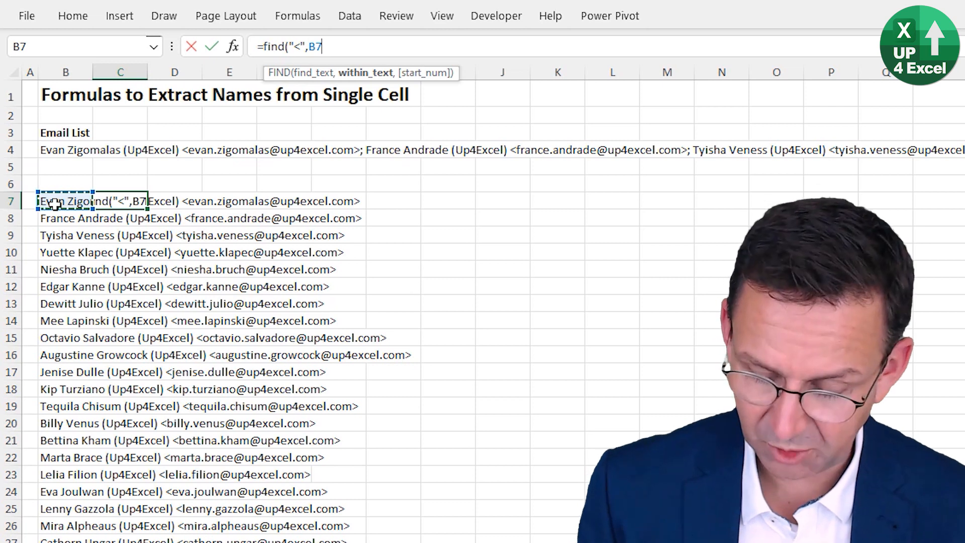
text(#)
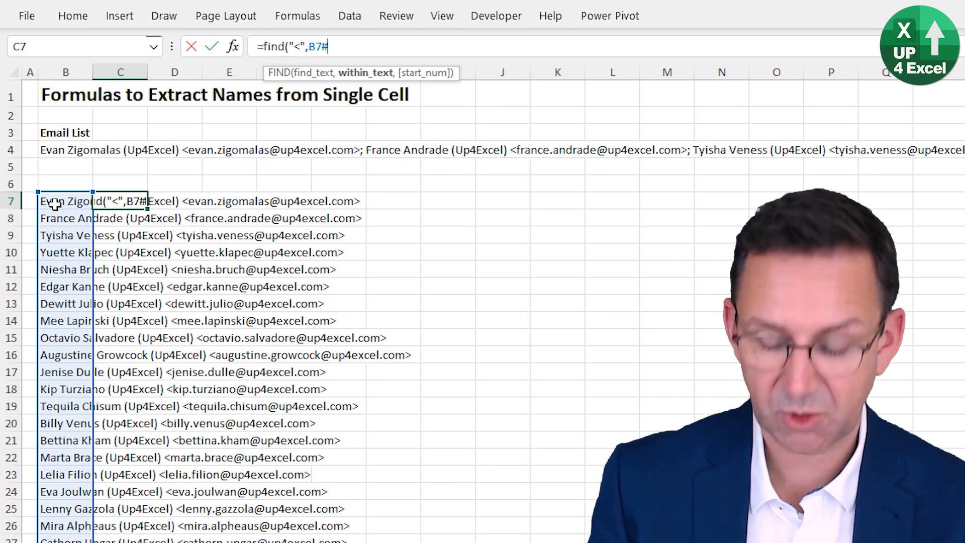
text())
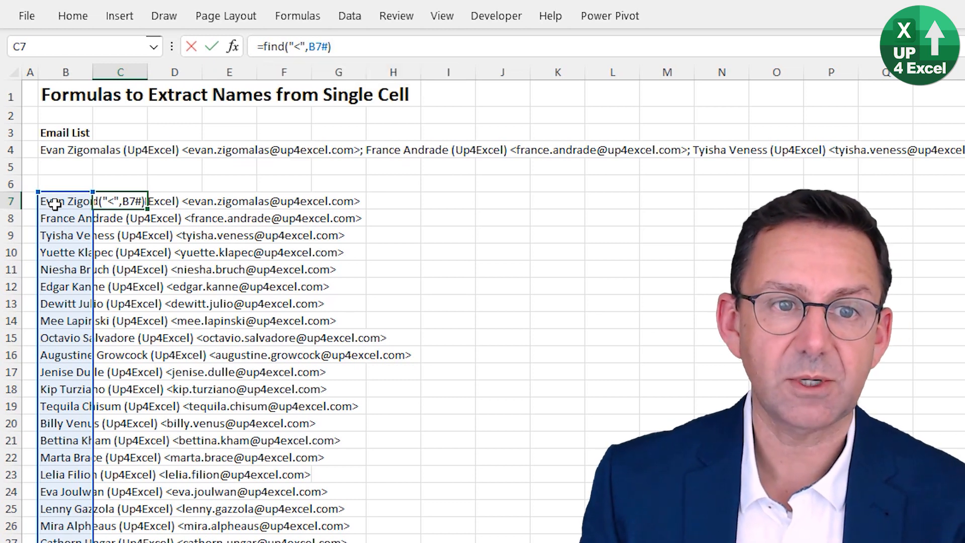
key(Return)
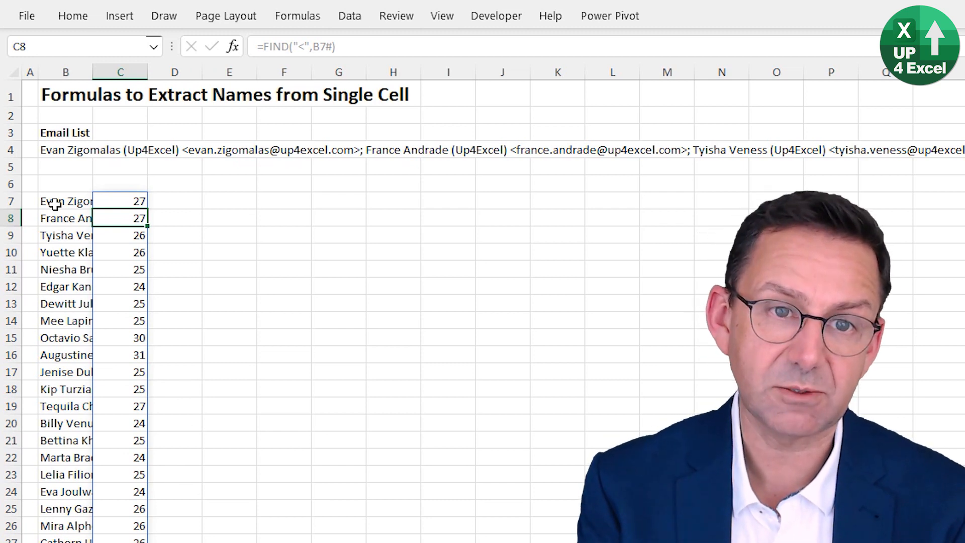
click(69, 147)
click(69, 200)
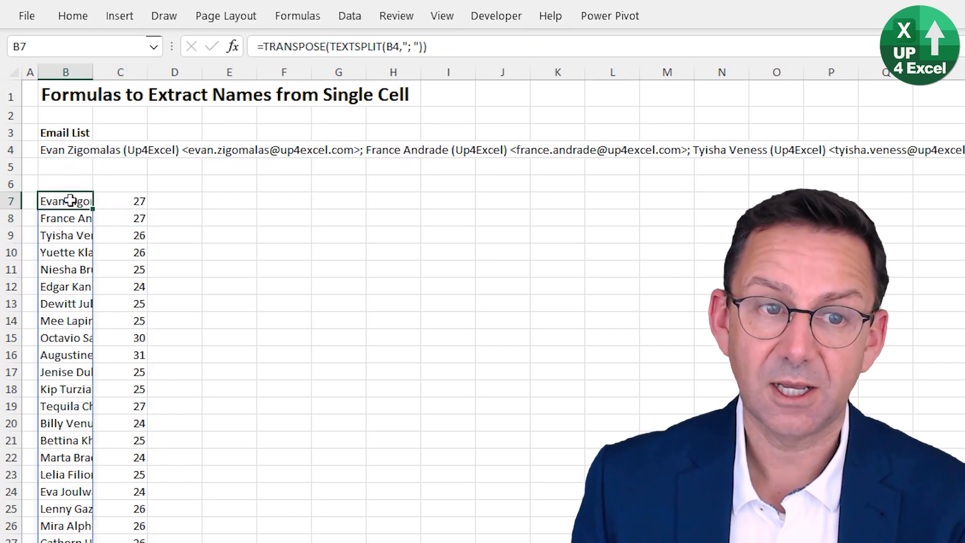
click(125, 201)
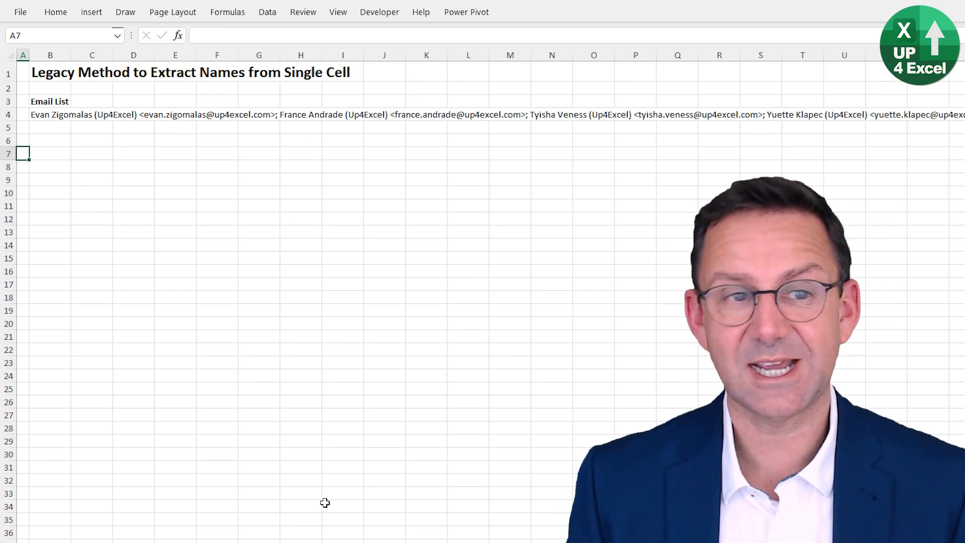
Split the email list in B4 across row 4 with Text to Columns, using the Delimited type and a semicolon delimiter
click(37, 116)
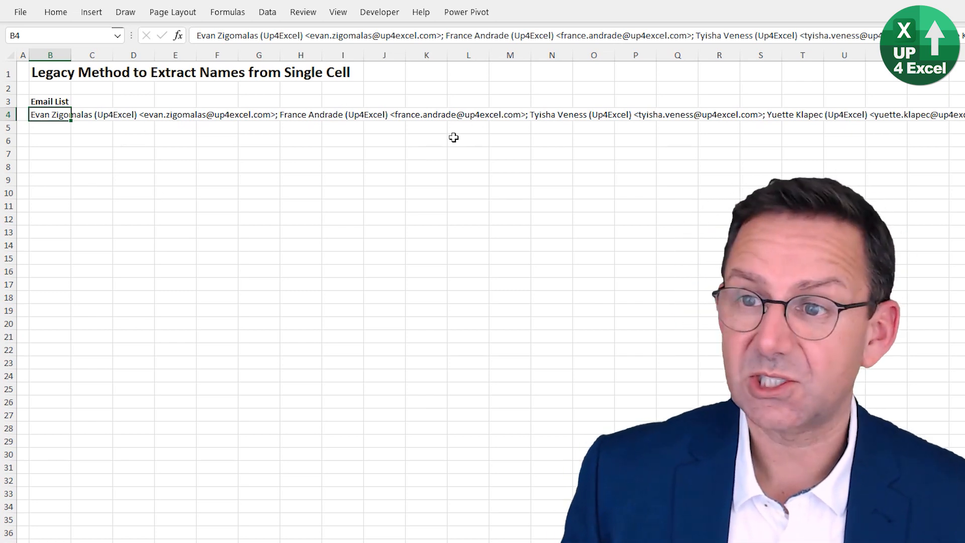
click(272, 15)
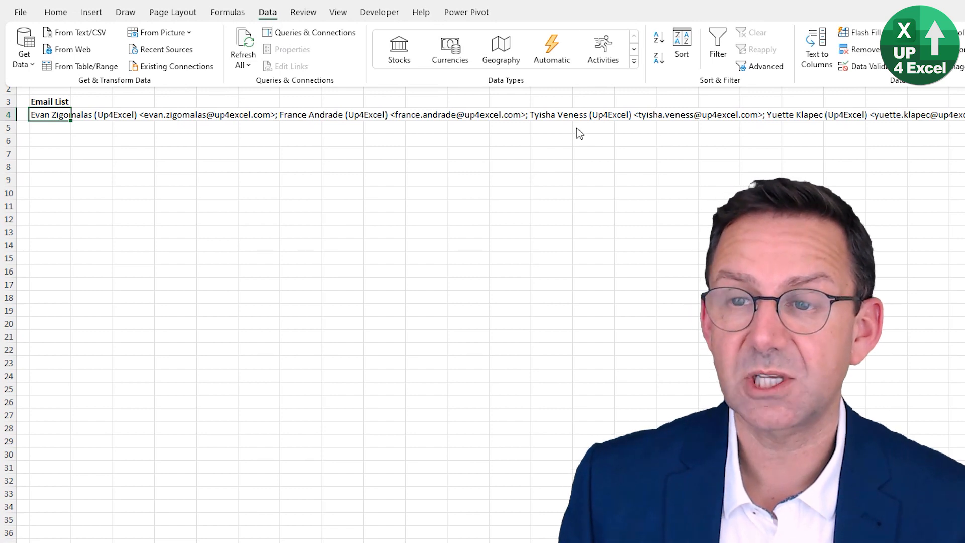
click(818, 56)
drag(358, 141, 259, 167)
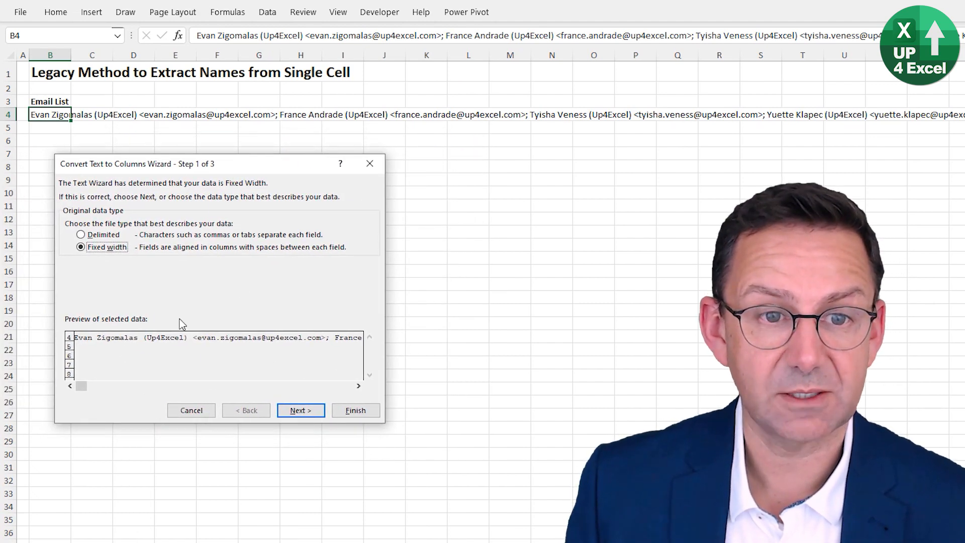
click(82, 235)
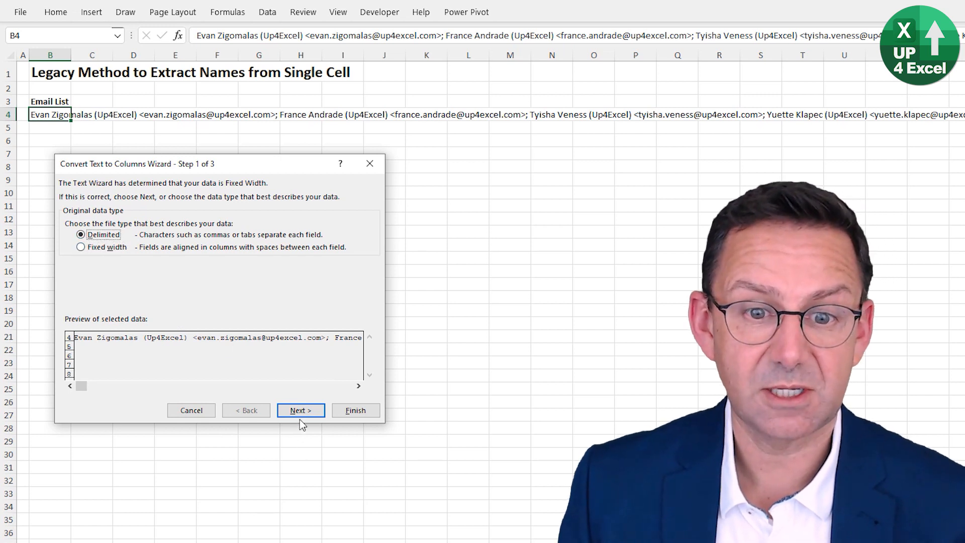
key(Return)
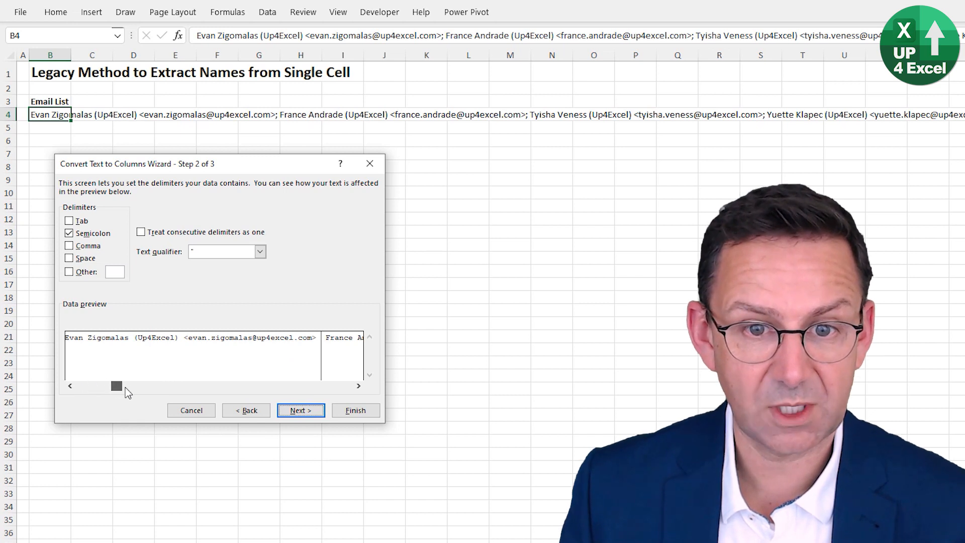
drag(126, 387, 291, 389)
click(351, 412)
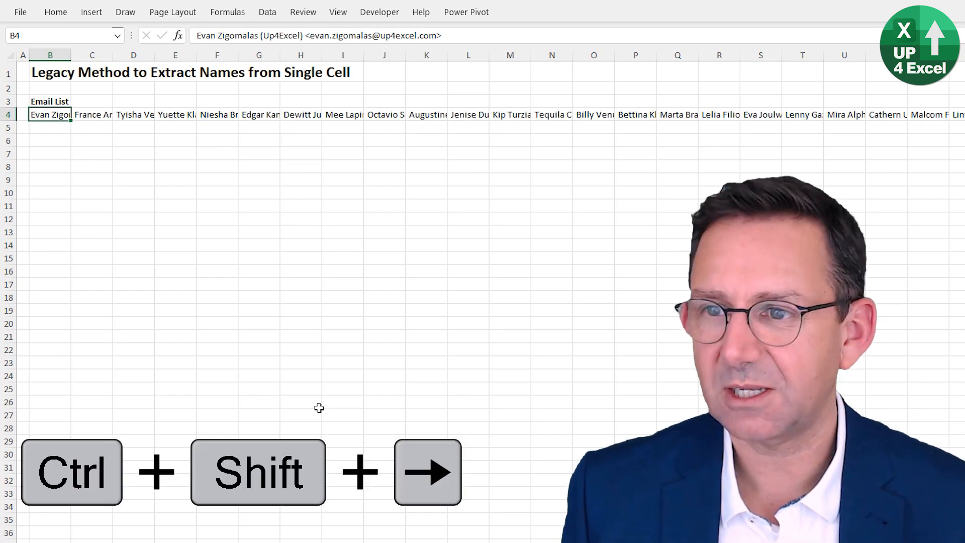
Copy all the split entries in row 4 from B4 onward and paste them transposed down column B, starting at B8
key(ctrl+shift+Right)
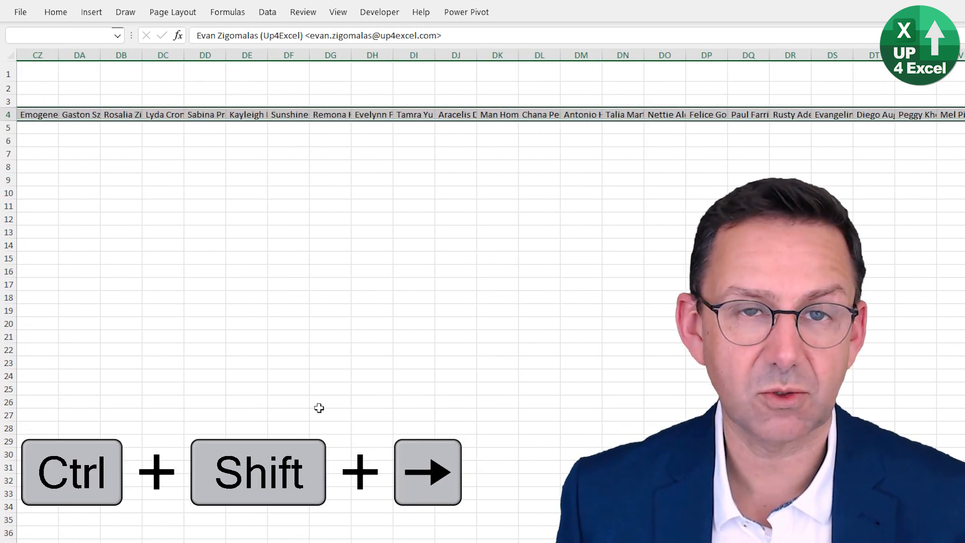
key(ctrl+c)
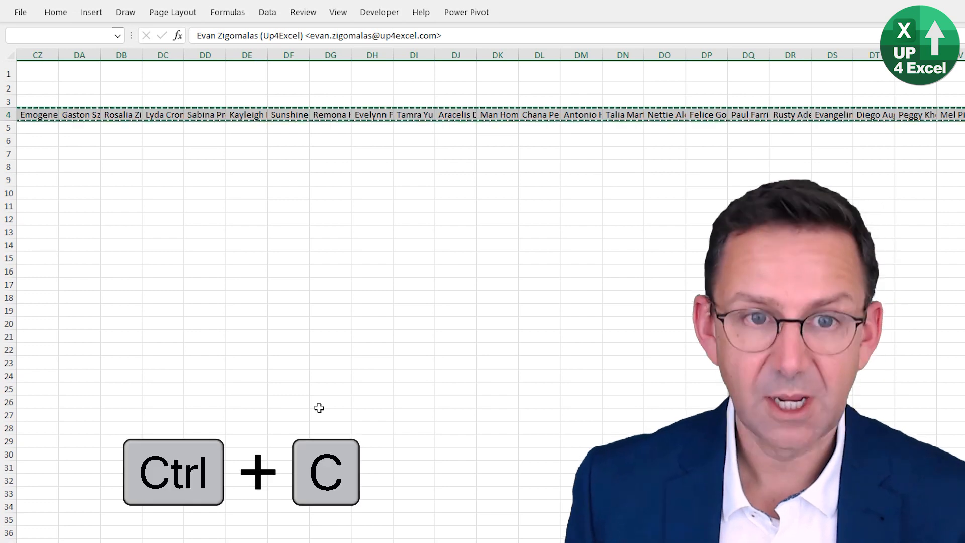
key(Home)
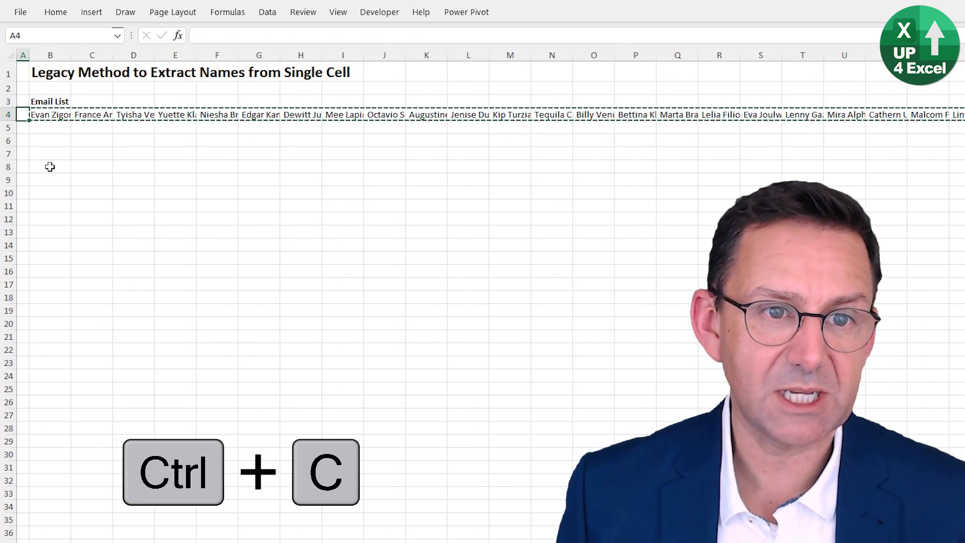
right_click(48, 166)
click(107, 278)
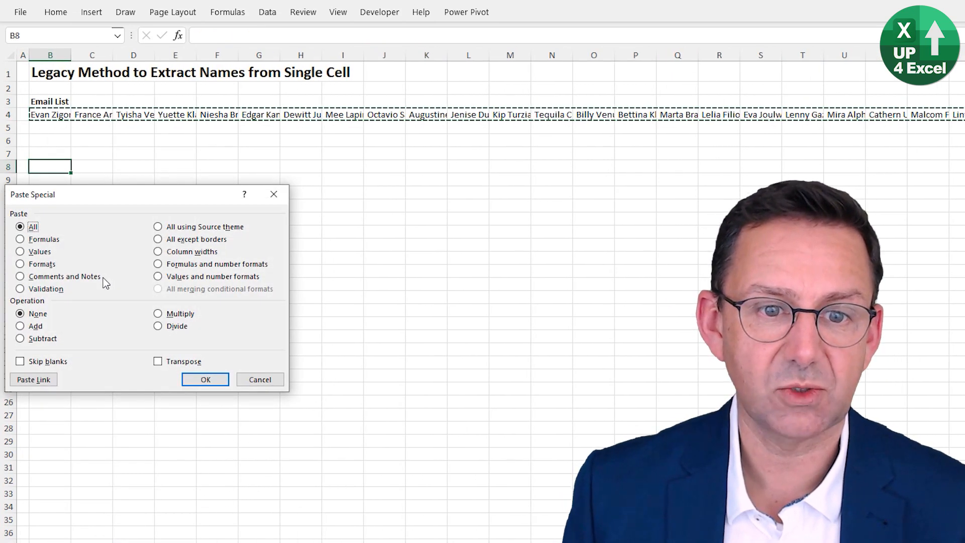
click(177, 358)
click(201, 381)
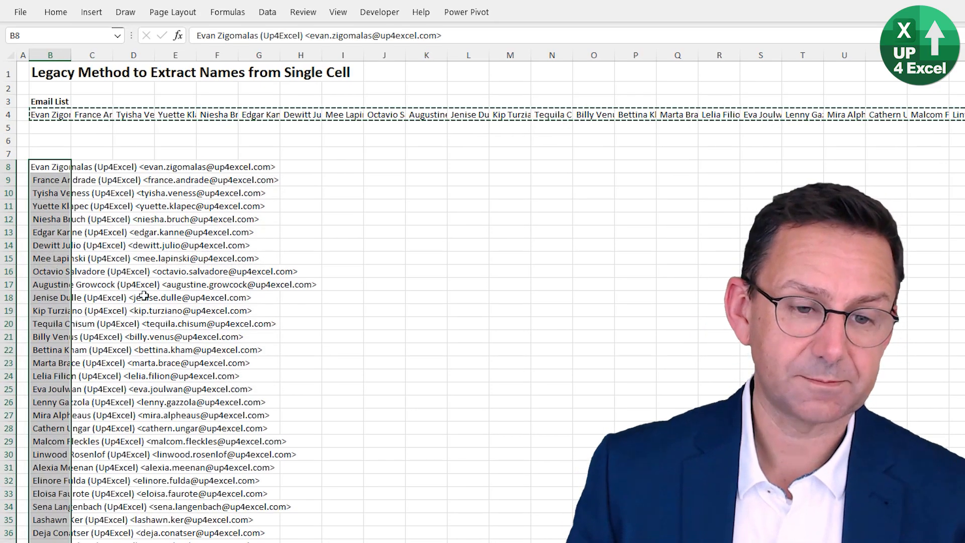
scroll(126, 327, down, 8)
scroll(127, 328, up, 8)
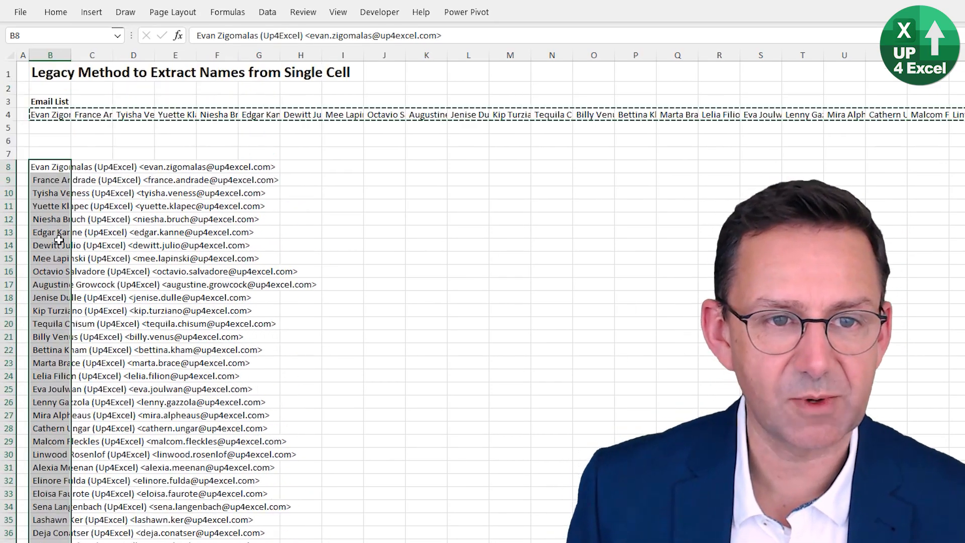
Compare how the text starts in B8 and in the cells just below it to check for leading spaces
click(62, 166)
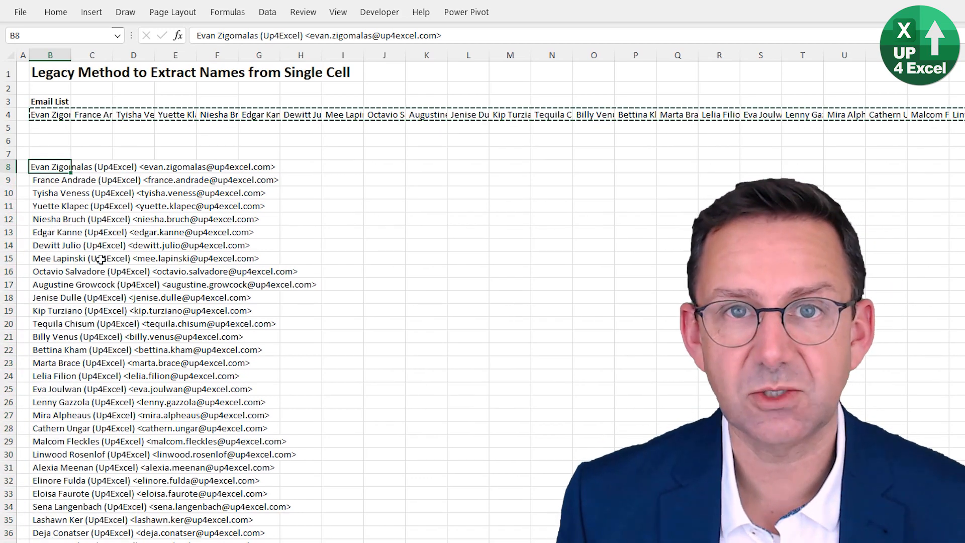
key(Down)
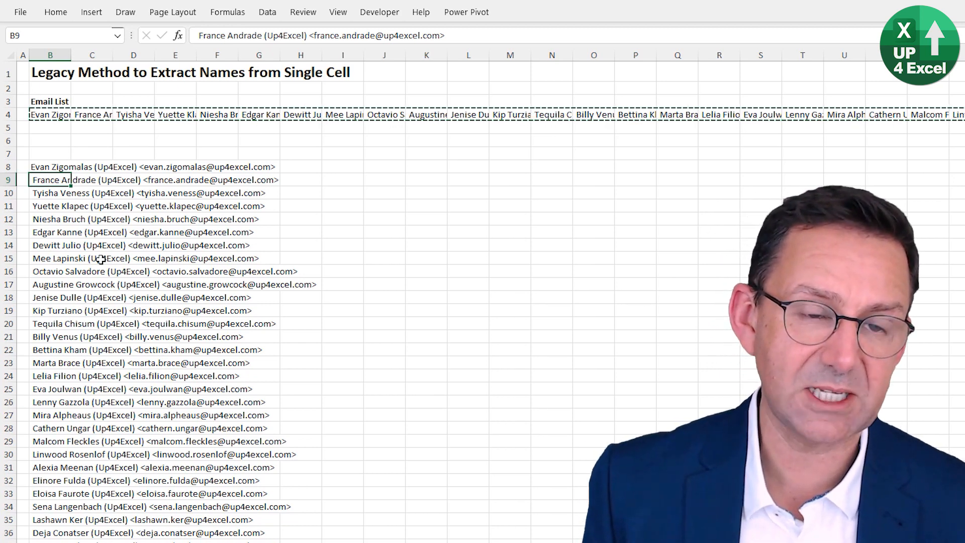
key(Down)
key(Down)
key(Up)
key(Up)
key(Up)
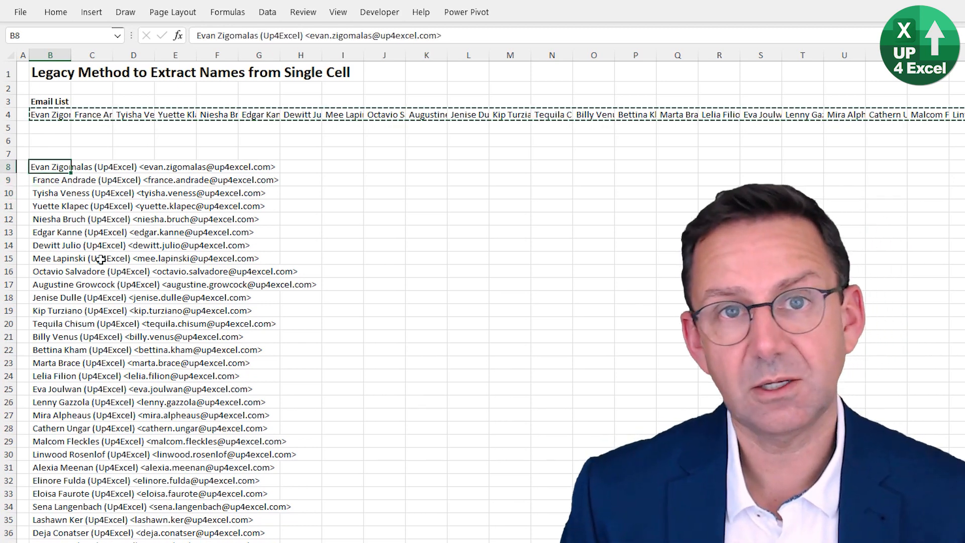
Enter =TRIM(B9) in C9 to strip the extra spaces from the second email entry
key(Right)
key(Down)
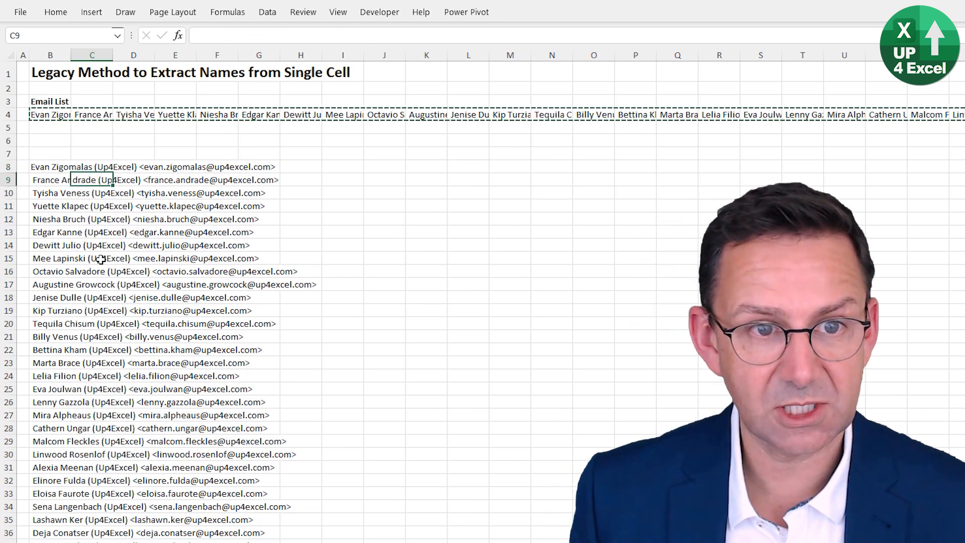
text(=trim)
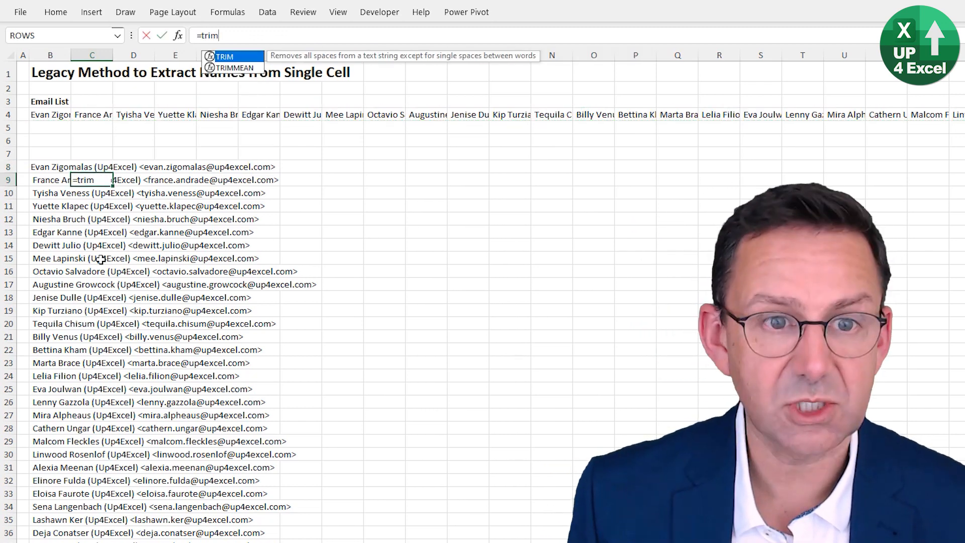
key(Tab)
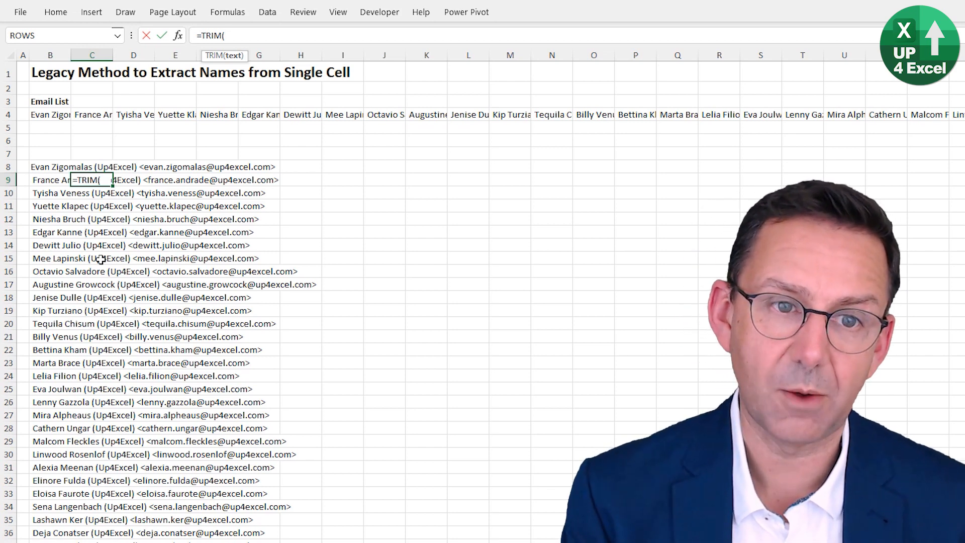
key(Left)
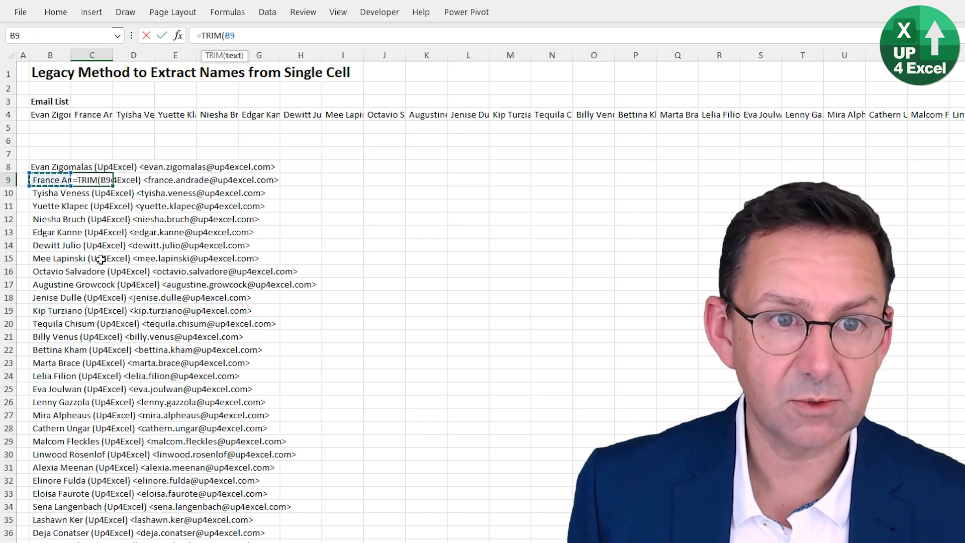
key(Return)
key(Up)
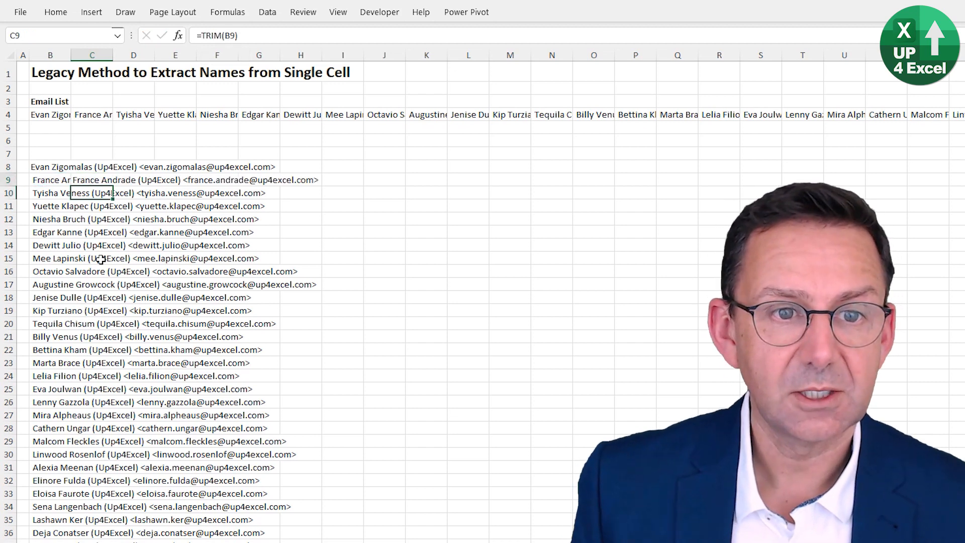
Fill the TRIM formula from C9 down the length of the list and copy it up into C8
double_click(114, 187)
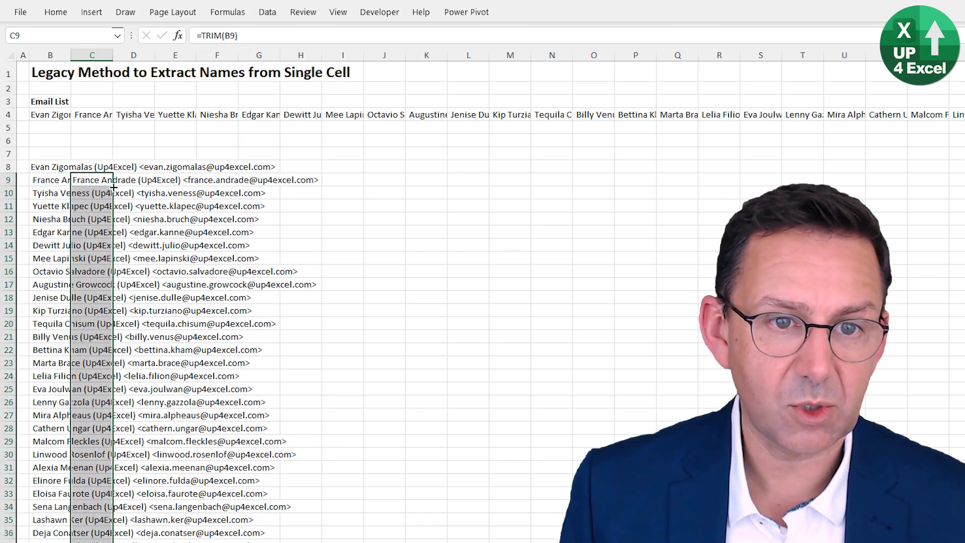
click(104, 177)
key(ctrl+c)
key(Up)
key(ctrl+v)
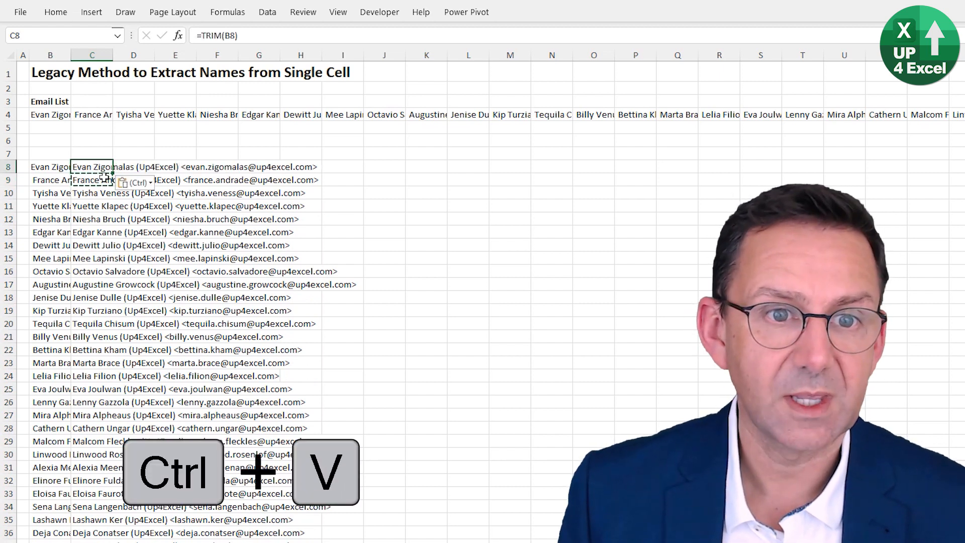
Autofit the widths of columns B and C to show the full original and trimmed email entries
click(79, 54)
double_click(72, 59)
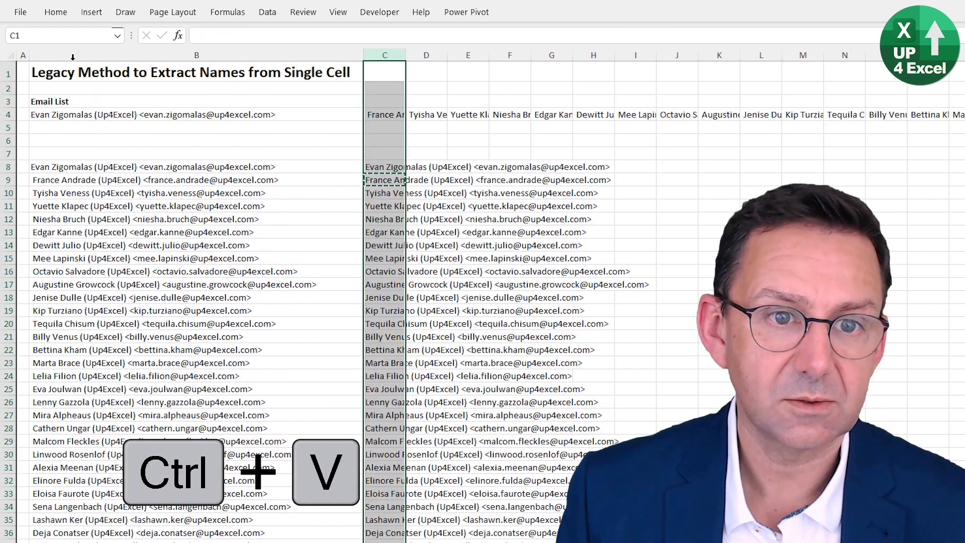
double_click(402, 55)
click(437, 204)
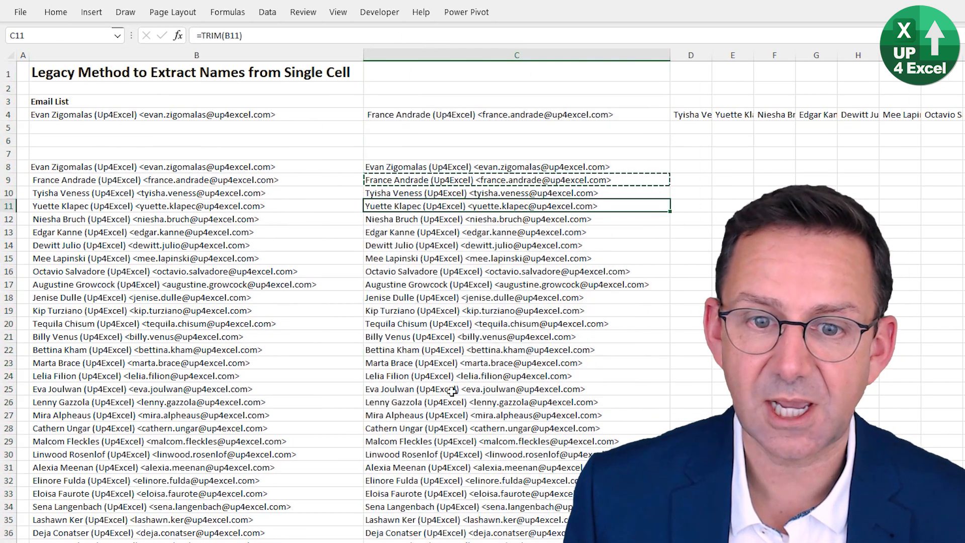
scroll(427, 335, down, 2)
scroll(420, 330, up, 2)
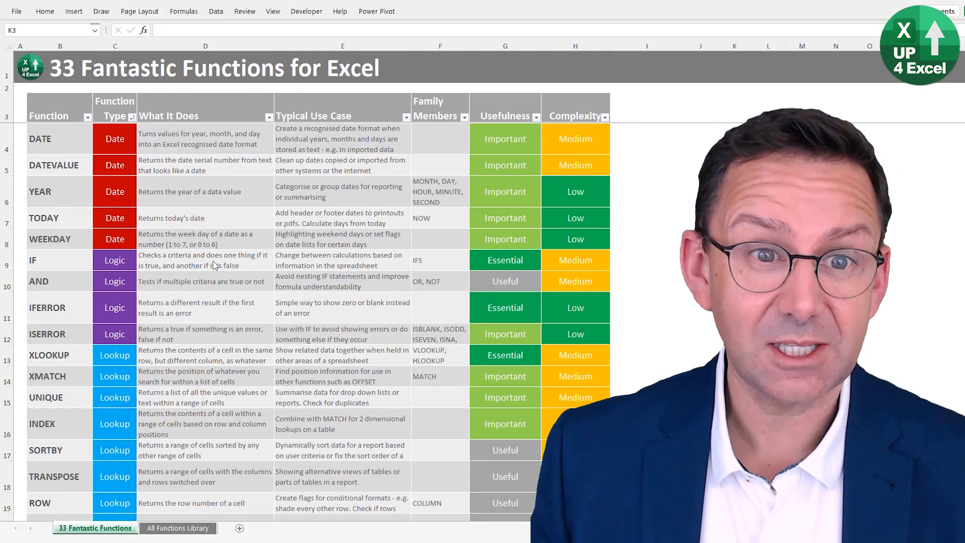
Examine the 33 Fantastic Functions sheet, looking at the function type, description, use case, family members, usefulness and complexity columns
scroll(209, 259, down, 1)
scroll(201, 239, up, 1)
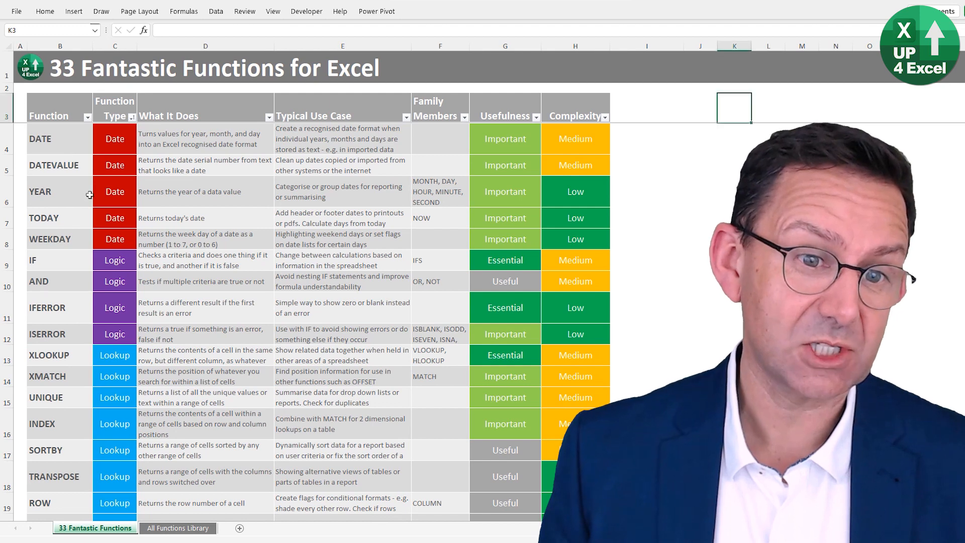
scroll(103, 233, down, 2)
click(113, 196)
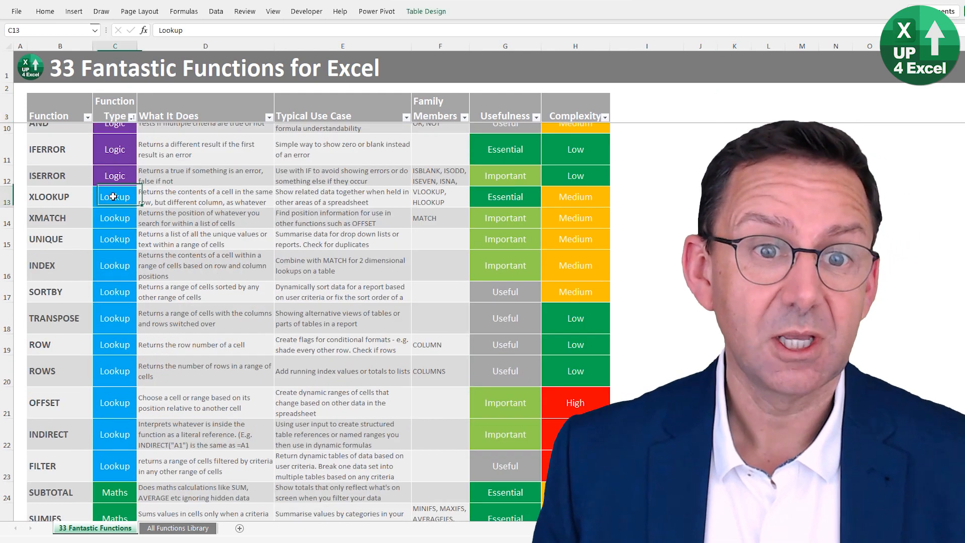
click(191, 193)
click(332, 185)
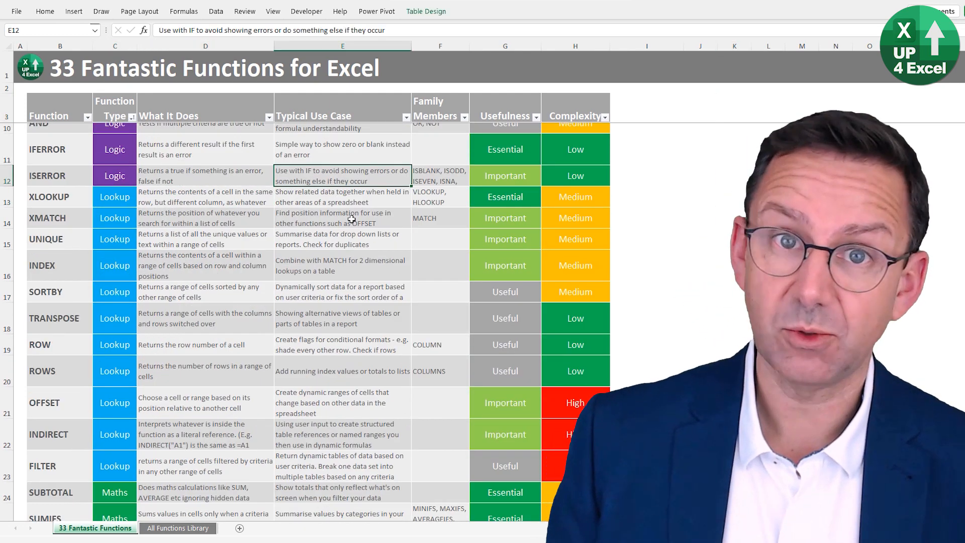
click(435, 184)
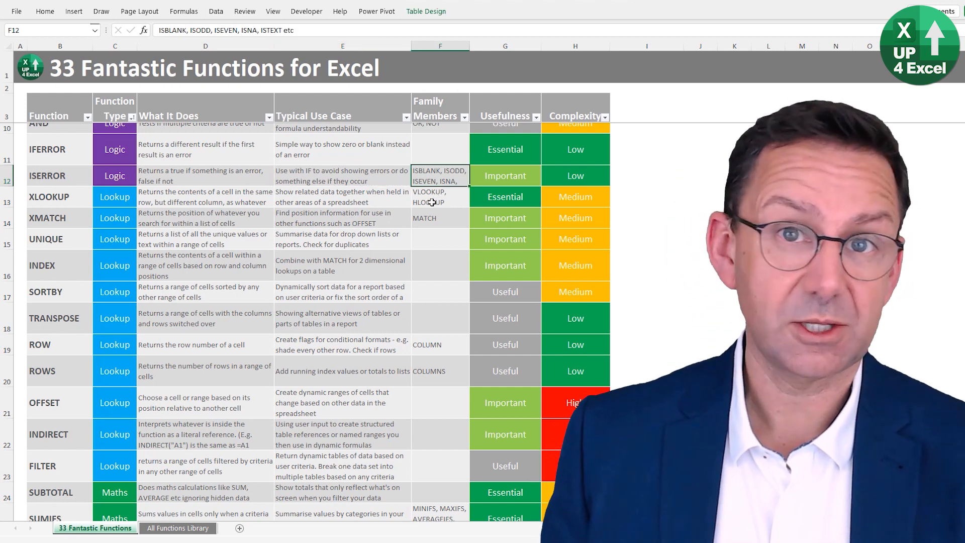
click(495, 212)
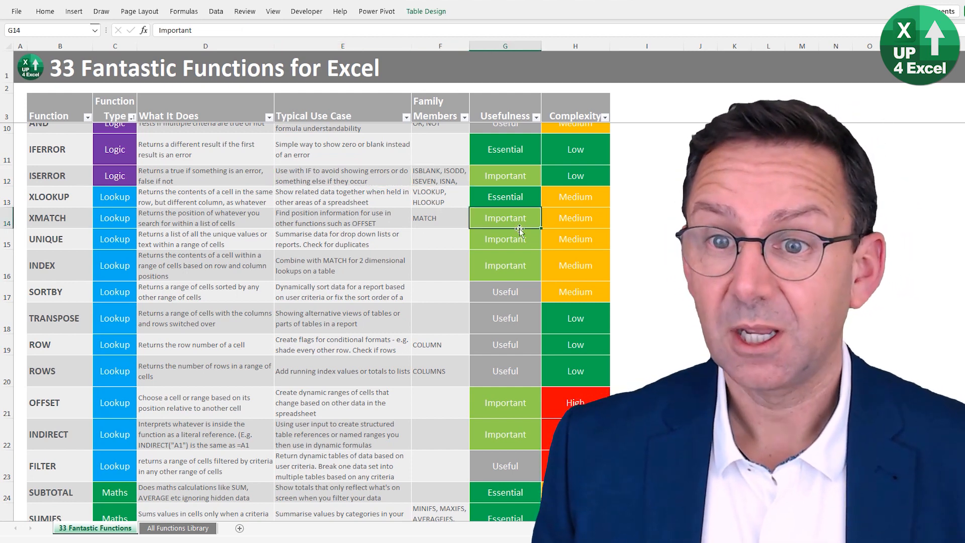
scroll(543, 265, up, 2)
click(547, 266)
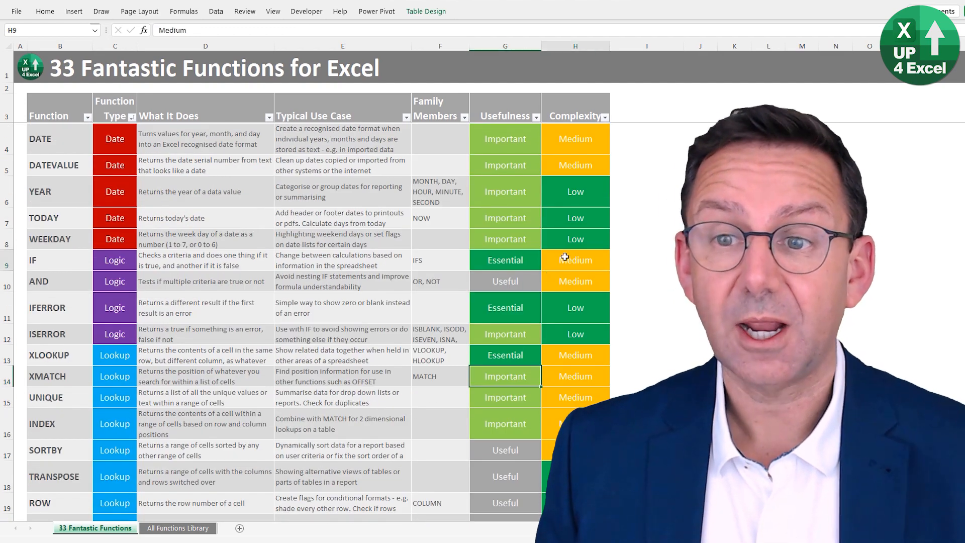
Open the All Functions Library sheet and browse the list of Excel functions with their Microsoft descriptions
click(160, 528)
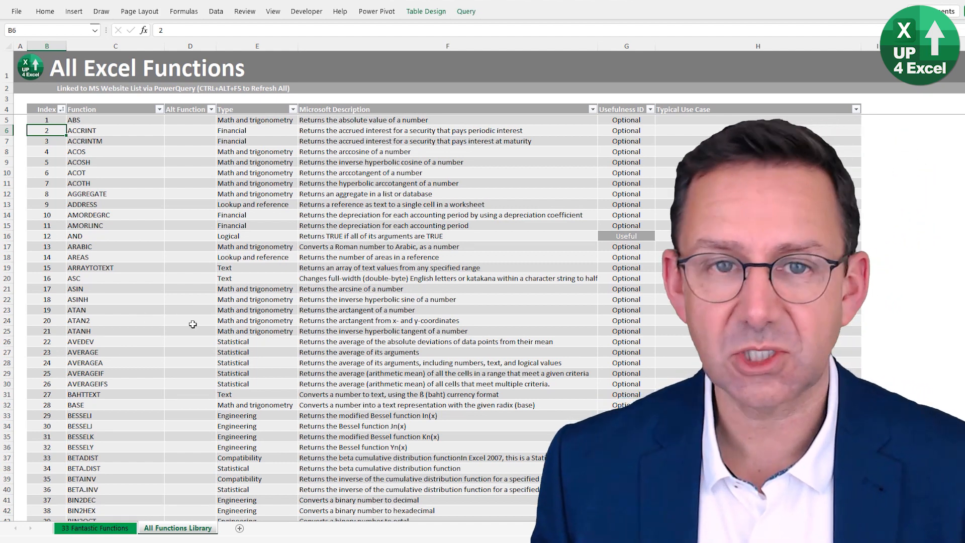
click(375, 184)
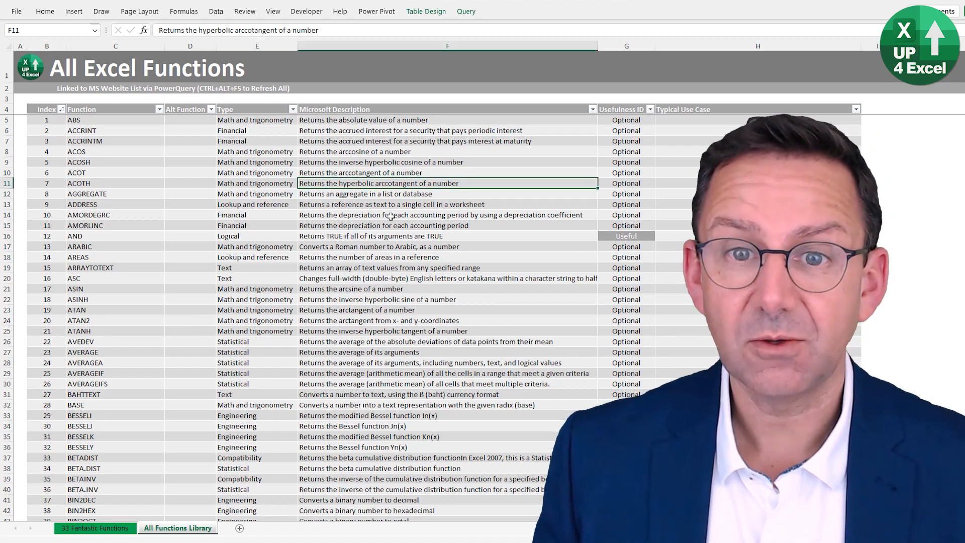
scroll(408, 325, down, 1)
scroll(422, 363, down, 4)
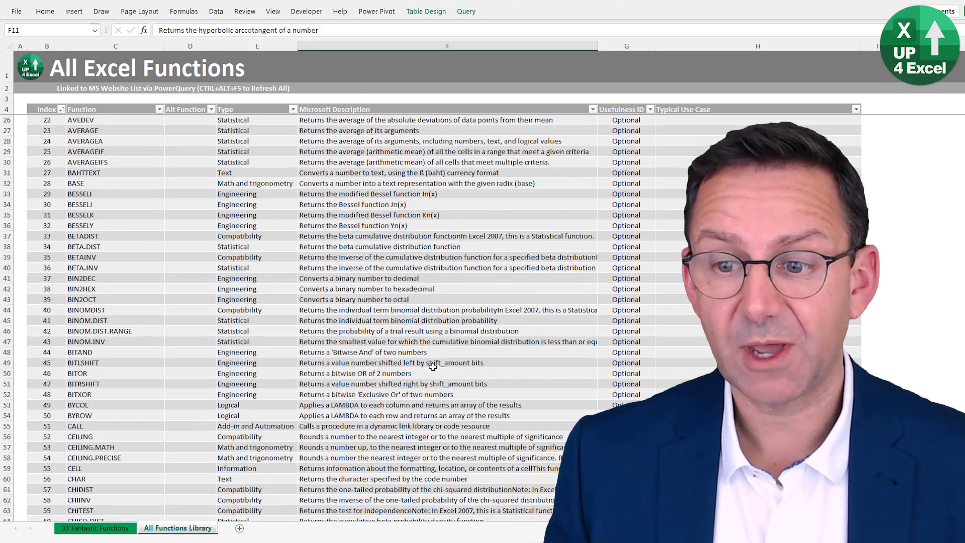
scroll(432, 367, up, 8)
scroll(665, 227, down, 12)
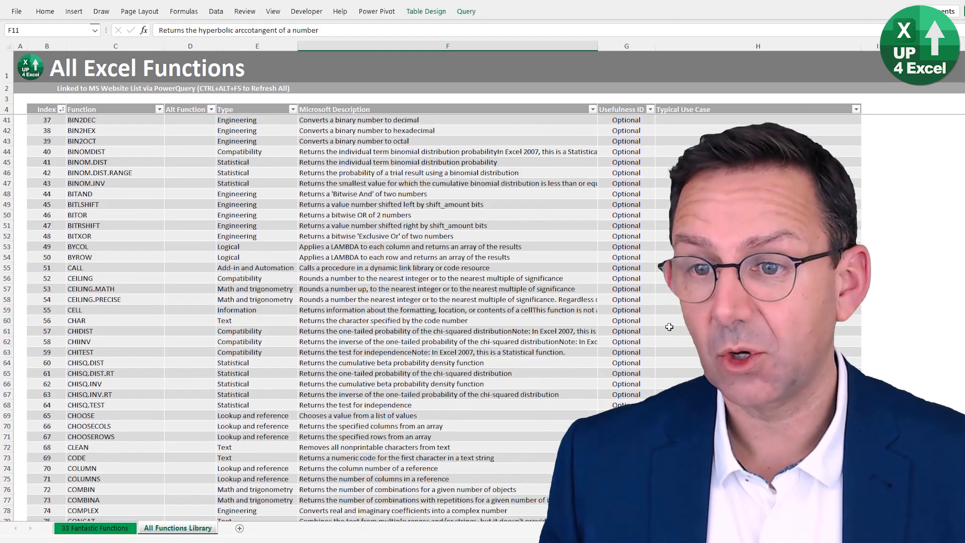
Examine the Usefulness ID ratings alongside the functions in the All Functions Library list and return to the 33 Fantastic Functions sheet
click(650, 278)
scroll(651, 301, down, 7)
scroll(640, 310, down, 20)
click(641, 310)
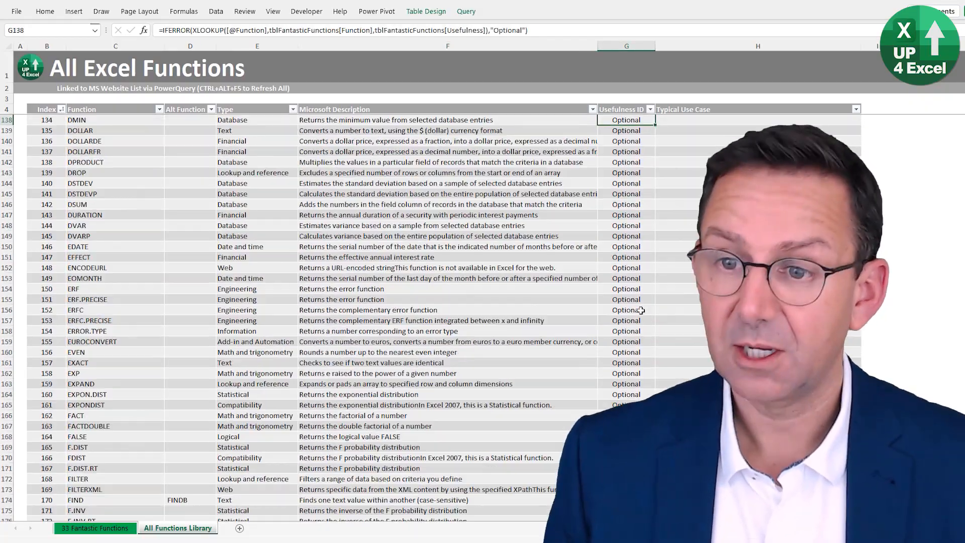
scroll(641, 310, down, 9)
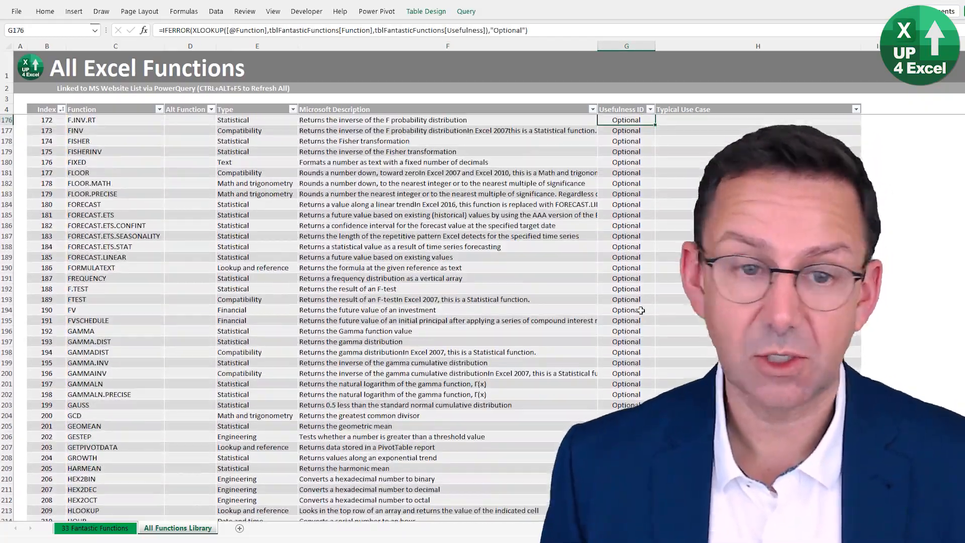
key(Page_Up)
key(Page_Up)
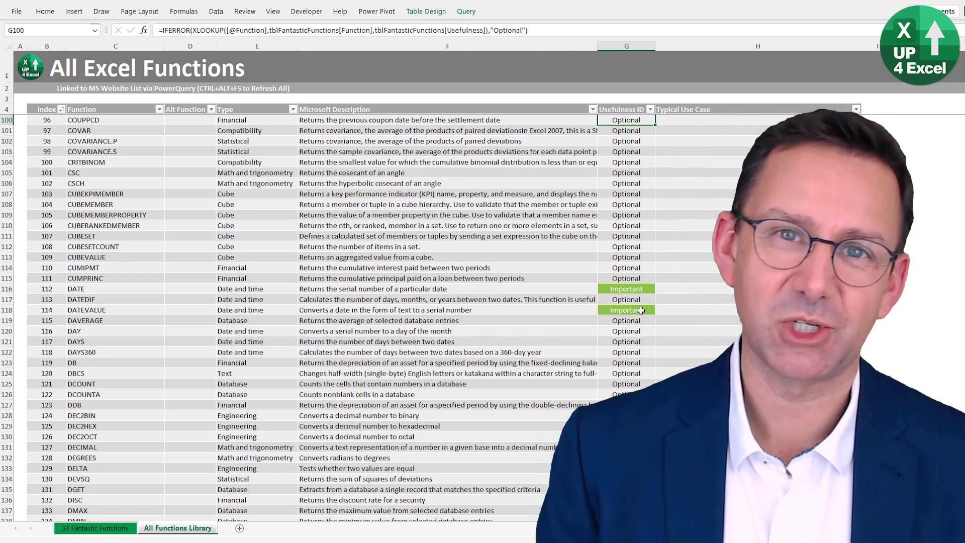
key(ctrl+Page_Up)
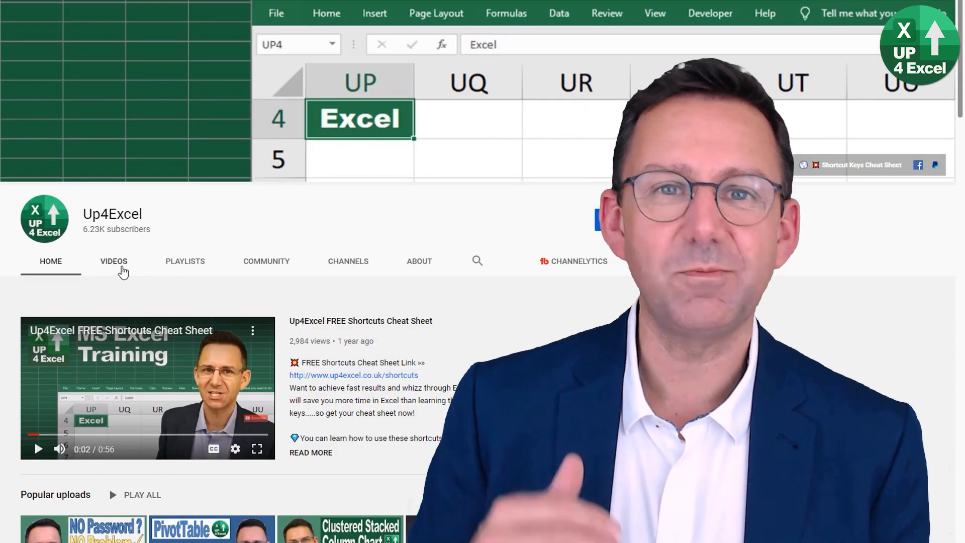
On the Up4Excel YouTube channel, show the uploaded videos and browse the Excel tutorials
click(119, 264)
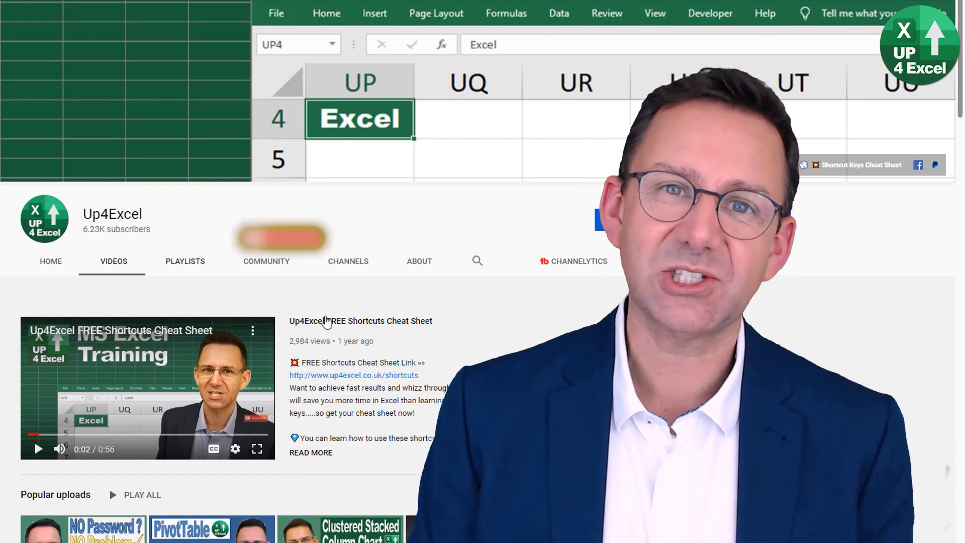
scroll(412, 302, down, 6)
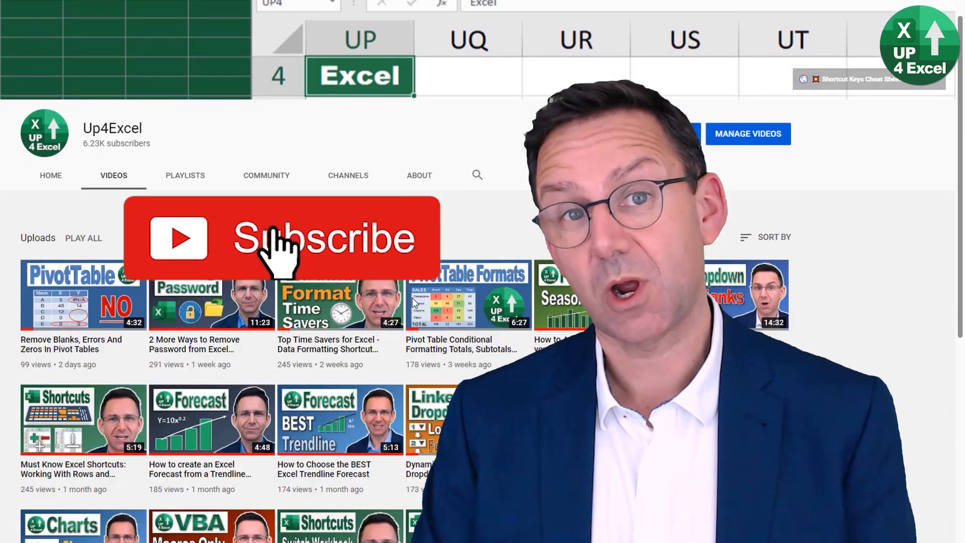
scroll(415, 303, down, 3)
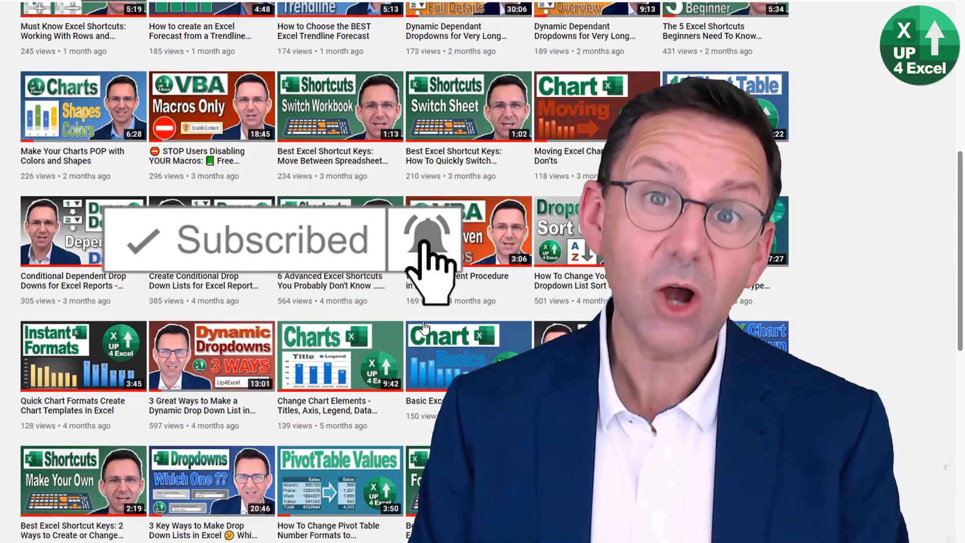
scroll(430, 350, up, 8)
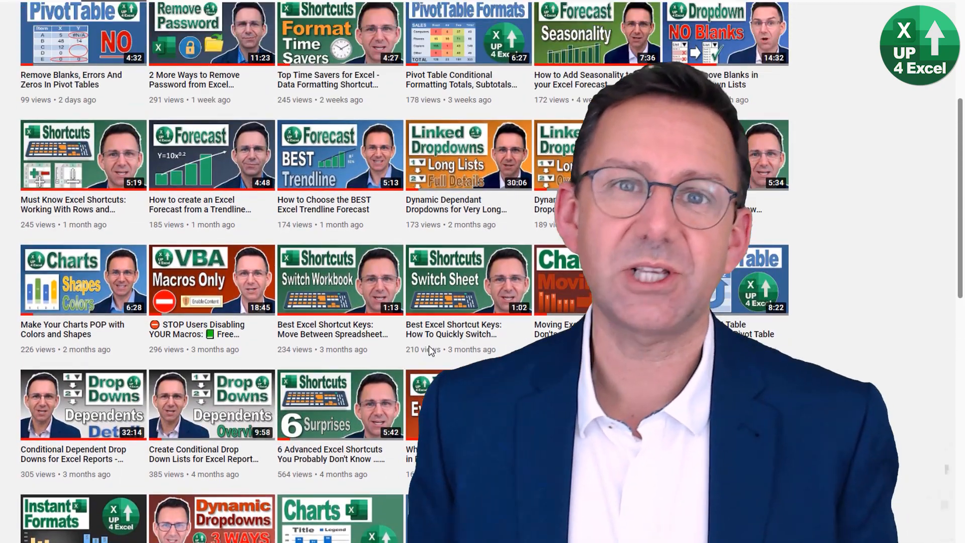